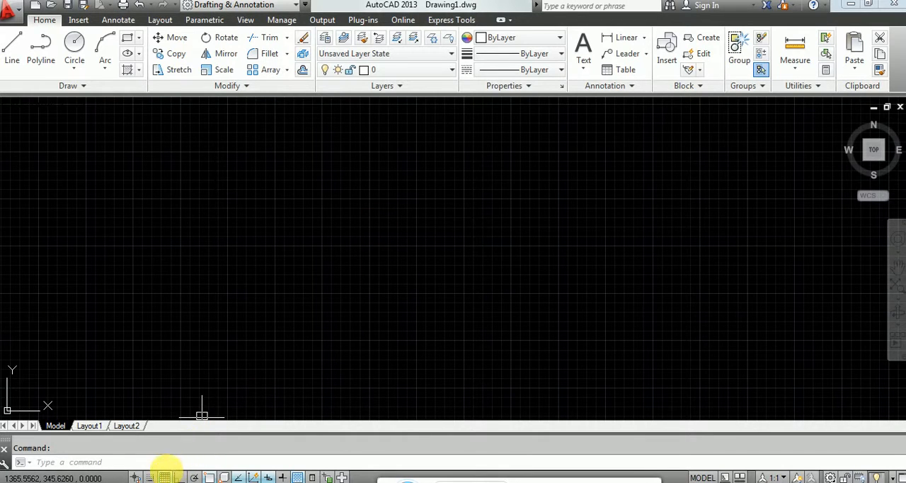
# Step: Turn off the grid and draw an L shape with Ortho on: a vertical line about 672 units long and a horizontal line running right from its lower end
pyautogui.click(164, 478)
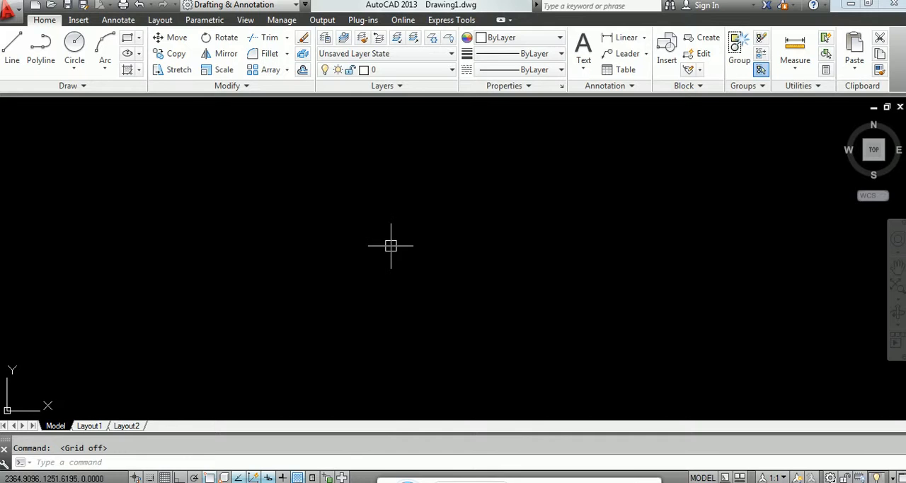
pyautogui.write('l')
pyautogui.press('Return')
pyautogui.click(361, 219)
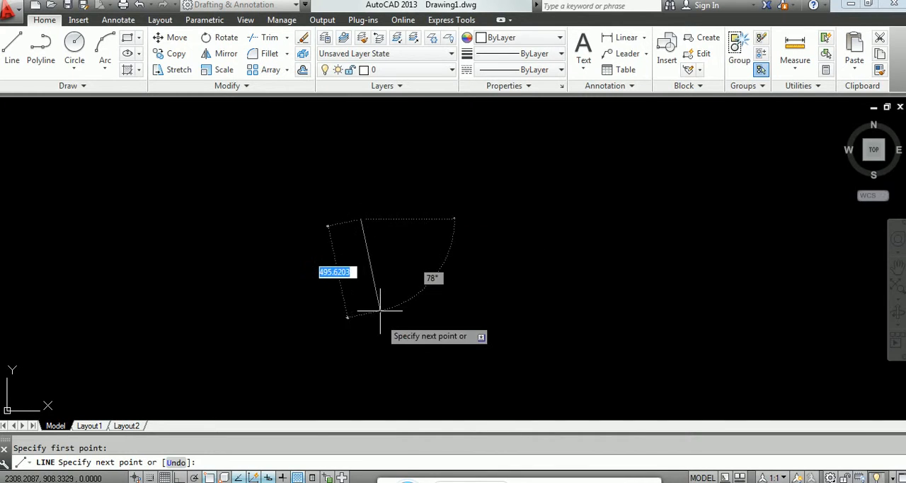
pyautogui.press('F8')
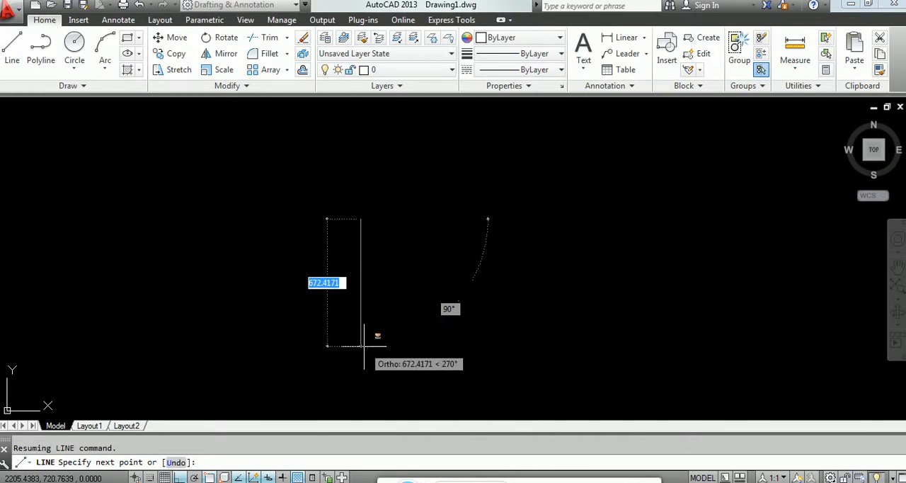
pyautogui.click(374, 345)
pyautogui.click(469, 345)
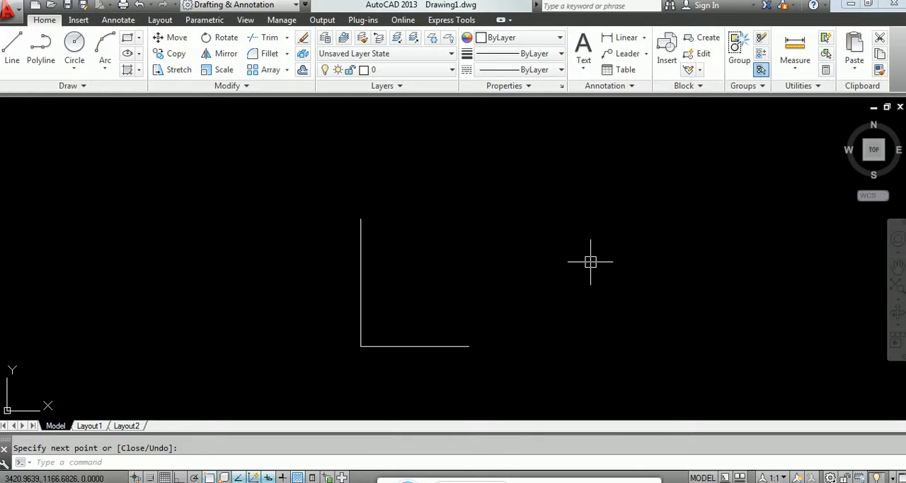
# Step: Offset the vertical line 300 units to the right
pyautogui.write('300')
pyautogui.press('Escape')
pyautogui.write('o')
pyautogui.press('Return')
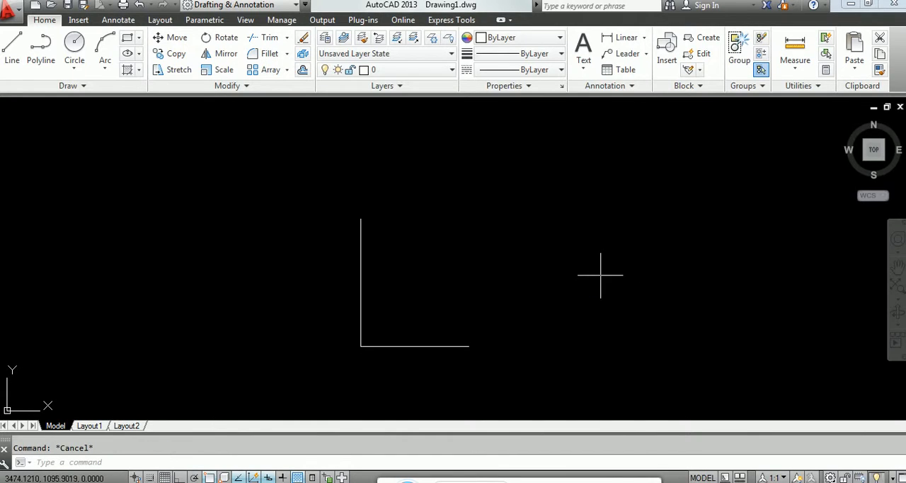
pyautogui.write('300')
pyautogui.press('Return')
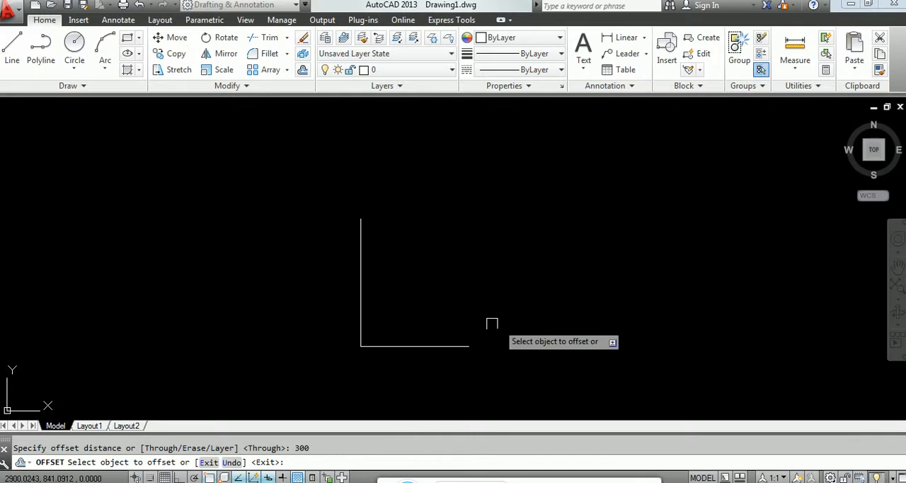
pyautogui.click(362, 324)
pyautogui.click(401, 318)
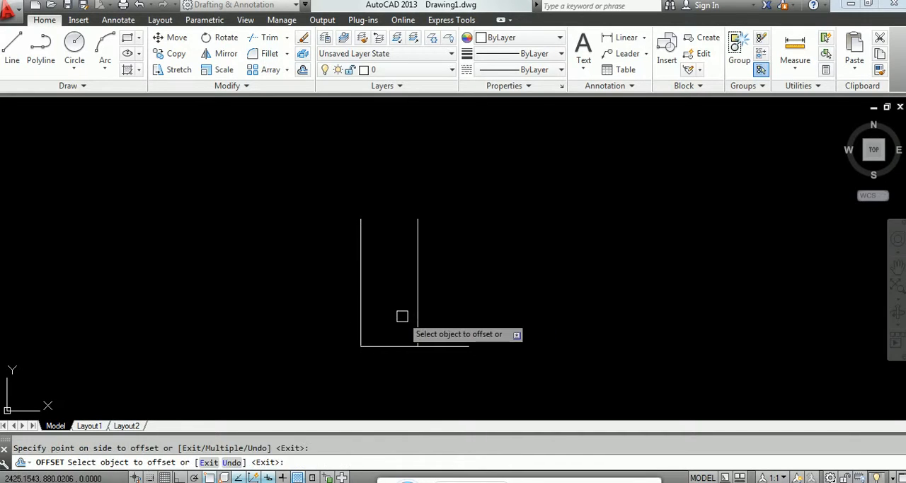
# Step: Offset the bottom horizontal line 400 units upward
pyautogui.press('Return')
pyautogui.press('Return')
pyautogui.write('400')
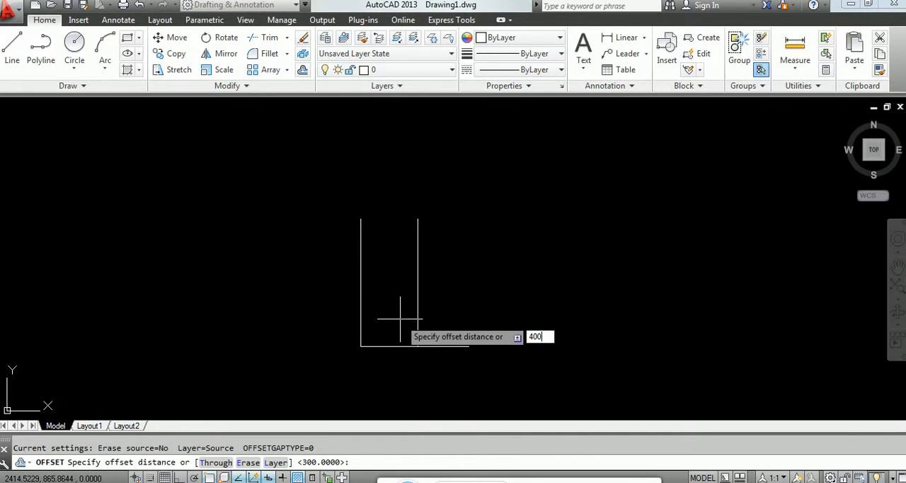
pyautogui.press('Return')
pyautogui.click(397, 345)
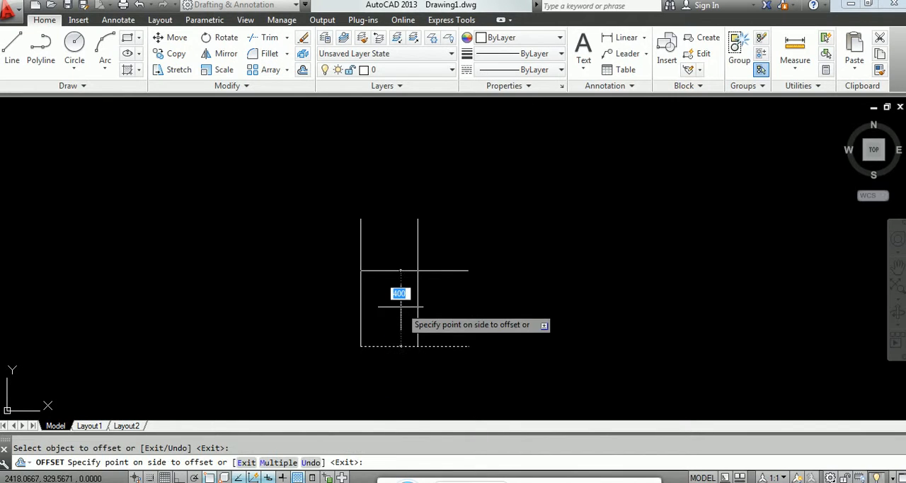
pyautogui.click(401, 304)
pyautogui.write('f')
pyautogui.press('Return')
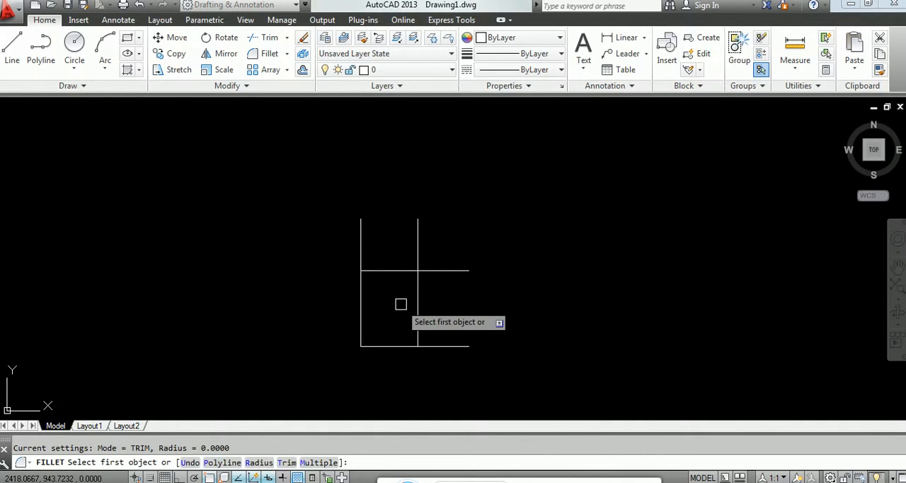
pyautogui.press('Escape')
# Step: Offset the left vertical line and the upper horizontal line 15 units toward the inside of the frame
pyautogui.write('o')
pyautogui.press('Return')
pyautogui.write('15')
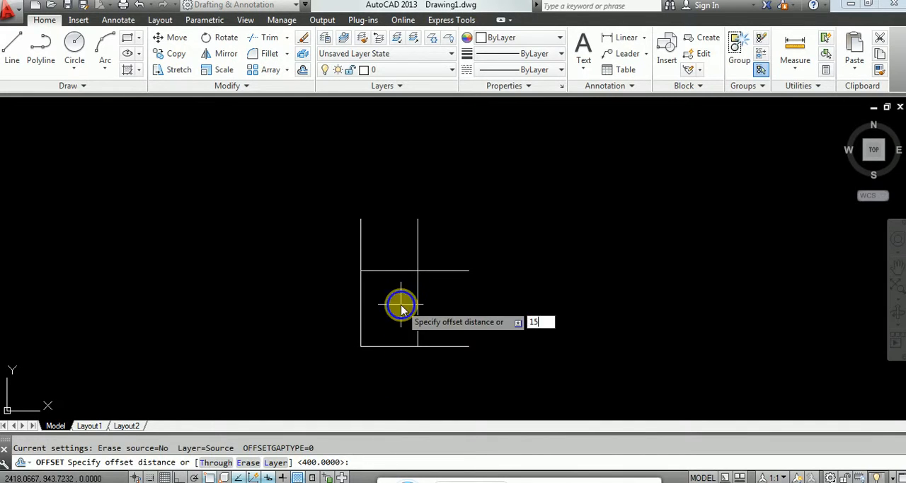
pyautogui.press('Return')
pyautogui.scroll(5, 368, 315)
pyautogui.scroll(-4, 367, 314)
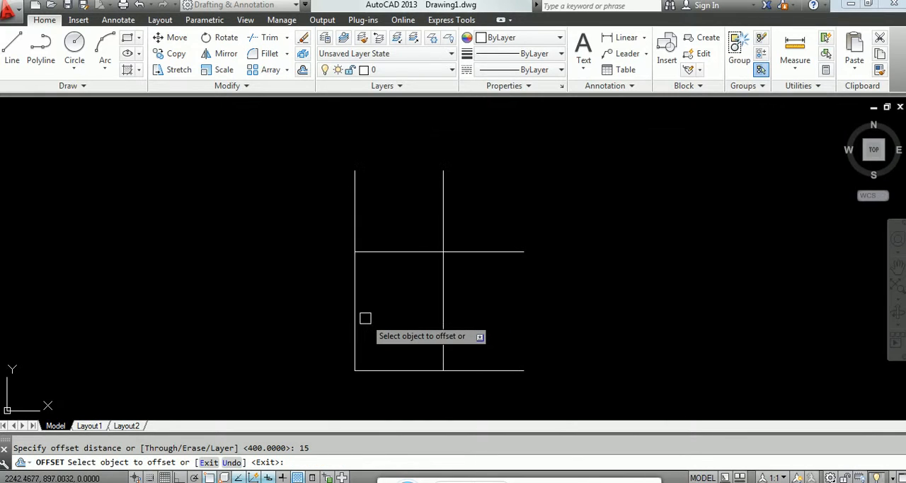
pyautogui.click(356, 318)
pyautogui.click(406, 277)
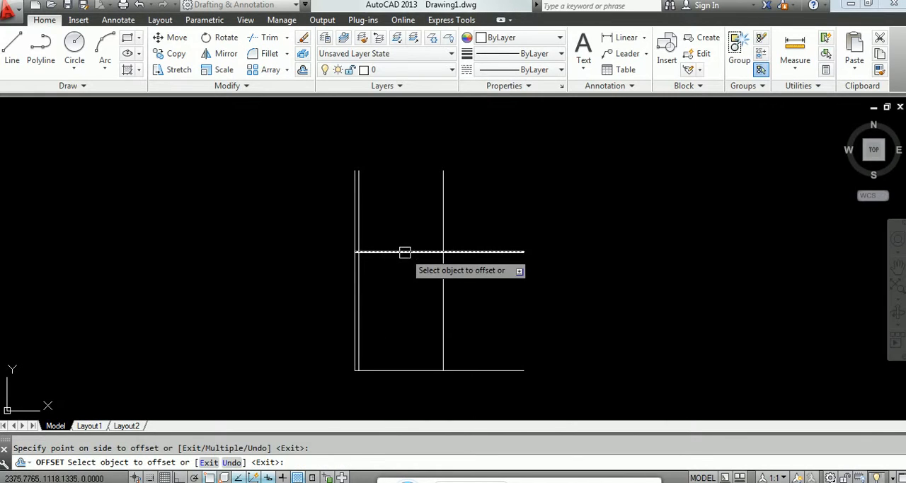
pyautogui.click(404, 252)
pyautogui.click(411, 302)
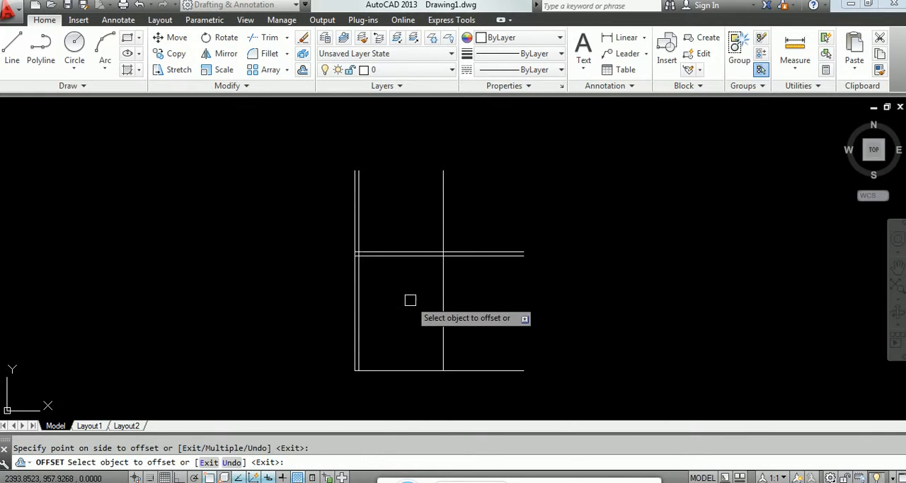
# Step: Offset the right vertical line and the lower horizontal line inward by the same 15 units, completing the inner outline
pyautogui.click(441, 325)
pyautogui.click(399, 327)
pyautogui.click(401, 371)
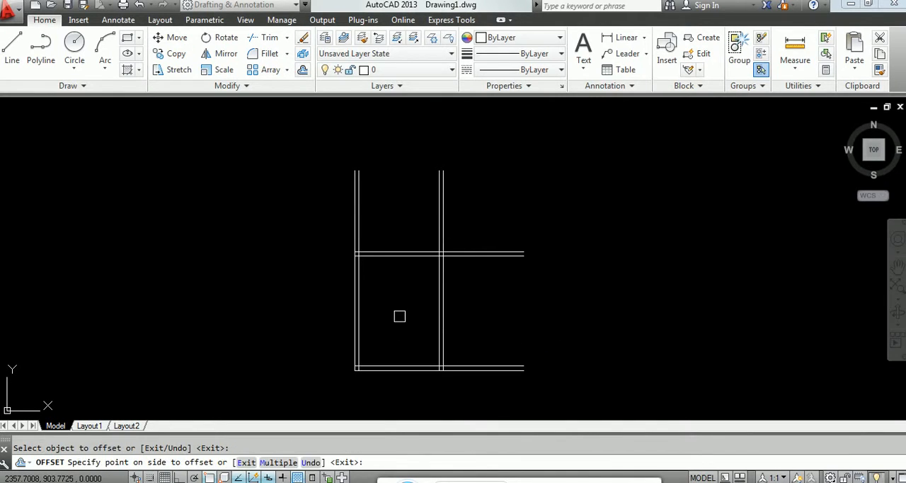
pyautogui.click(401, 313)
pyautogui.press('Return')
# Step: Fillet the four corners of the inner outline with radius 0 to form a closed rectangle
pyautogui.write('f')
pyautogui.press('Return')
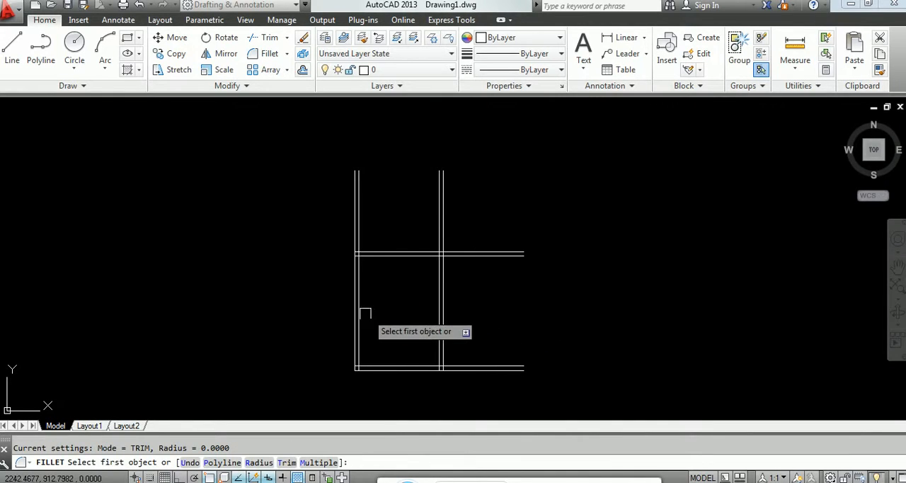
pyautogui.click(359, 309)
pyautogui.click(388, 258)
pyautogui.press('Return')
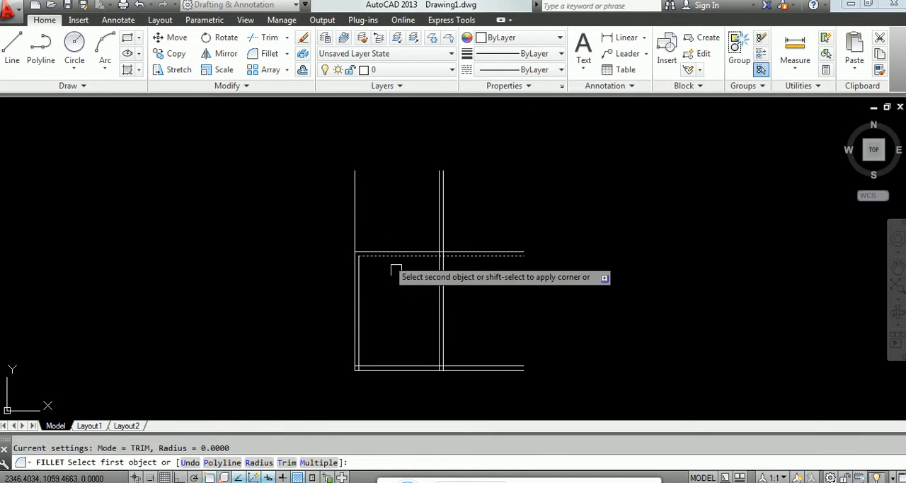
pyautogui.click(396, 256)
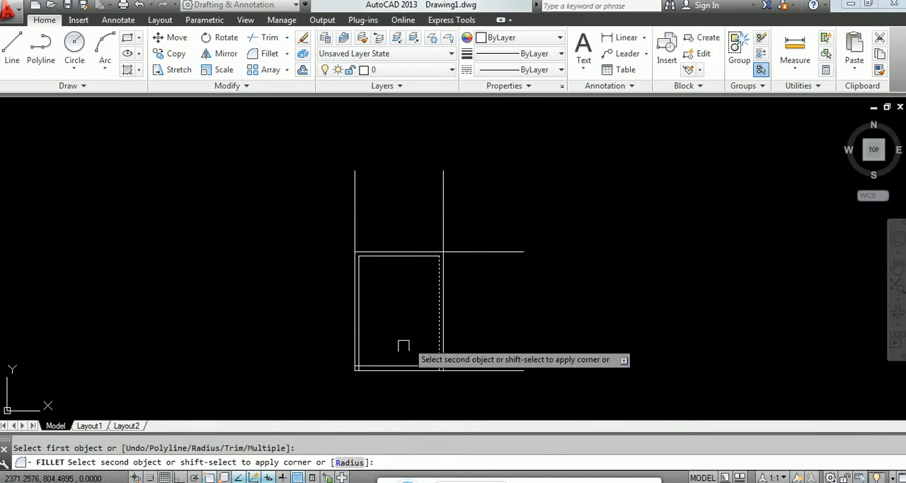
pyautogui.click(390, 362)
pyautogui.press('Return')
pyautogui.click(386, 363)
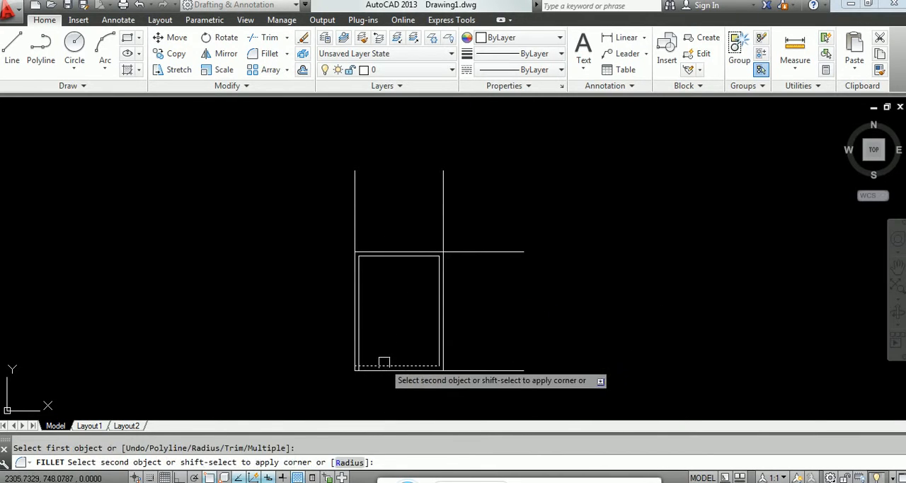
pyautogui.click(358, 357)
# Step: Fillet the upper-left, upper-right and lower-right corners of the outer outline with radius 0 to close the outer rectangle
pyautogui.press('Return')
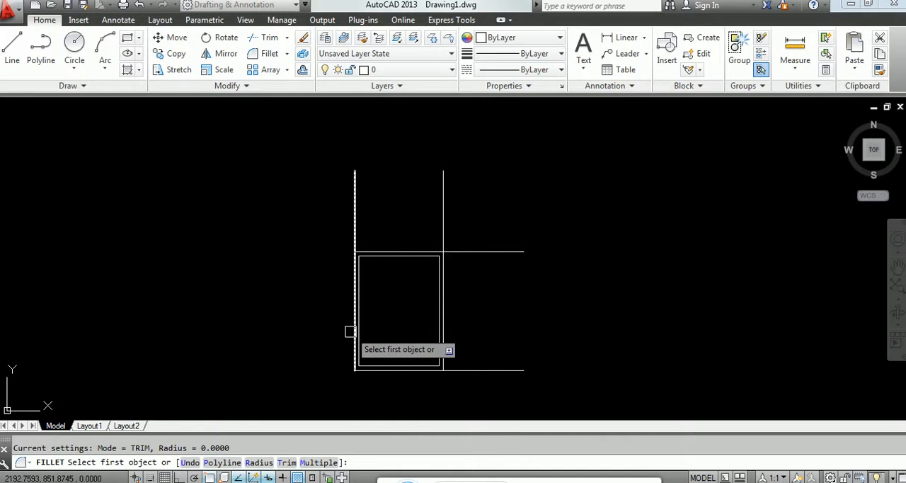
pyautogui.click(353, 331)
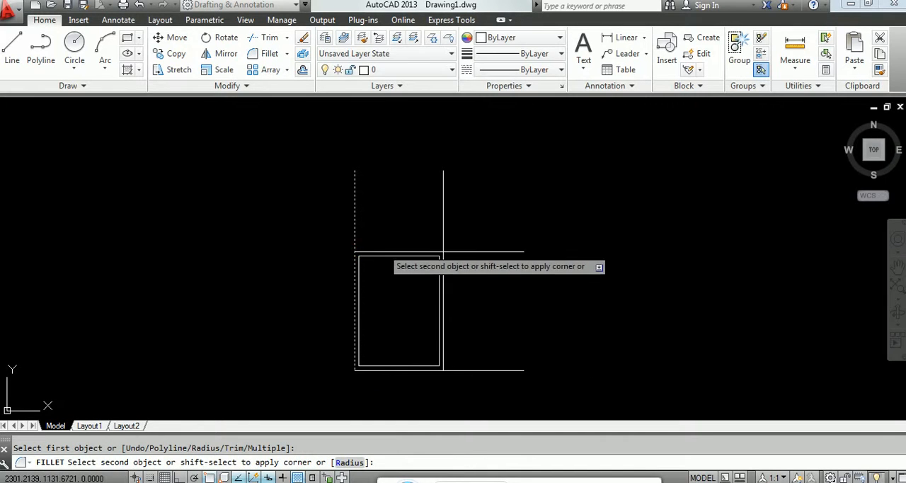
pyautogui.click(383, 251)
pyautogui.press('Return')
pyautogui.click(386, 252)
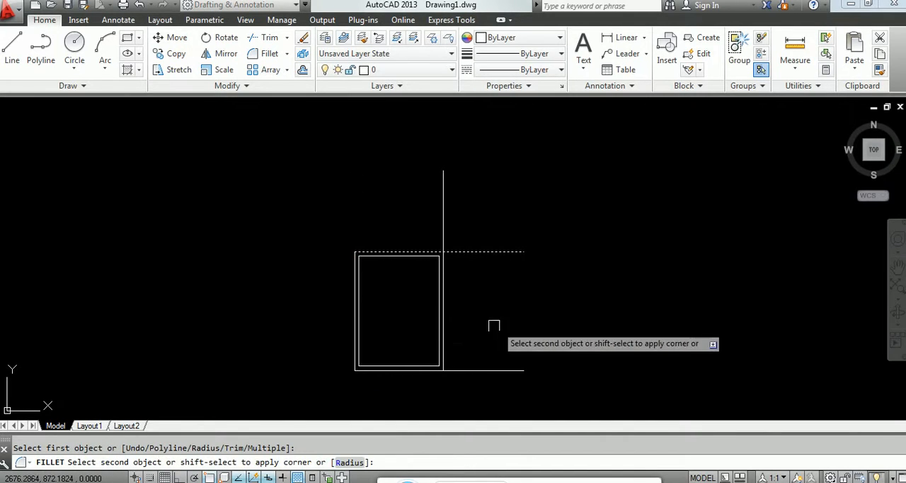
pyautogui.click(444, 326)
pyautogui.press('Return')
pyautogui.click(440, 367)
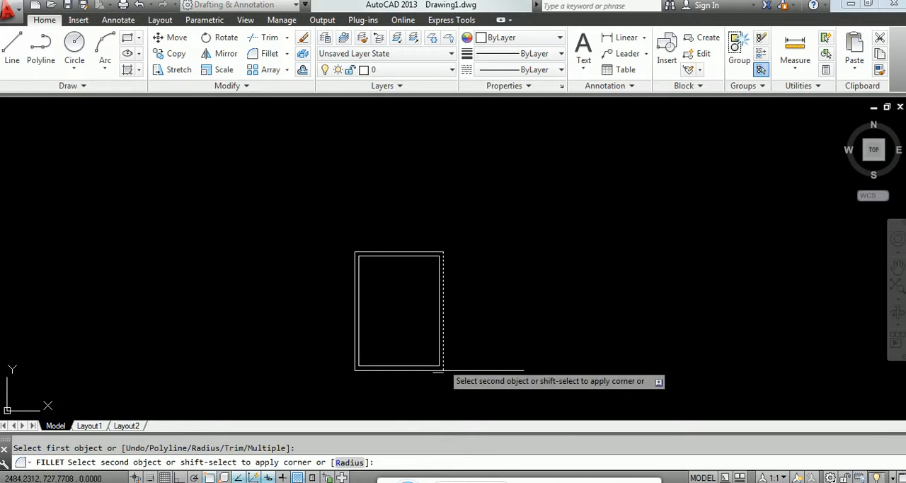
pyautogui.click(437, 370)
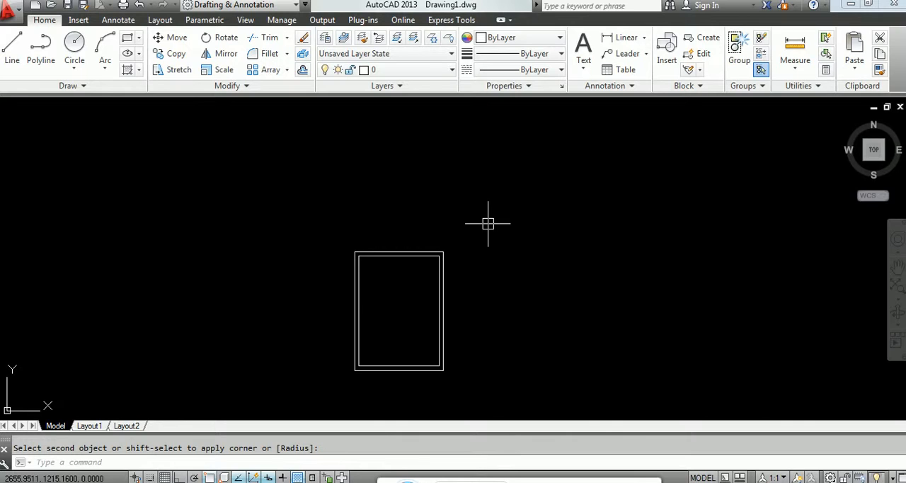
# Step: Modify the ISO-25 dimension style with DDIM so that dimension lines and extension lines are both Red
pyautogui.write('DDIM')
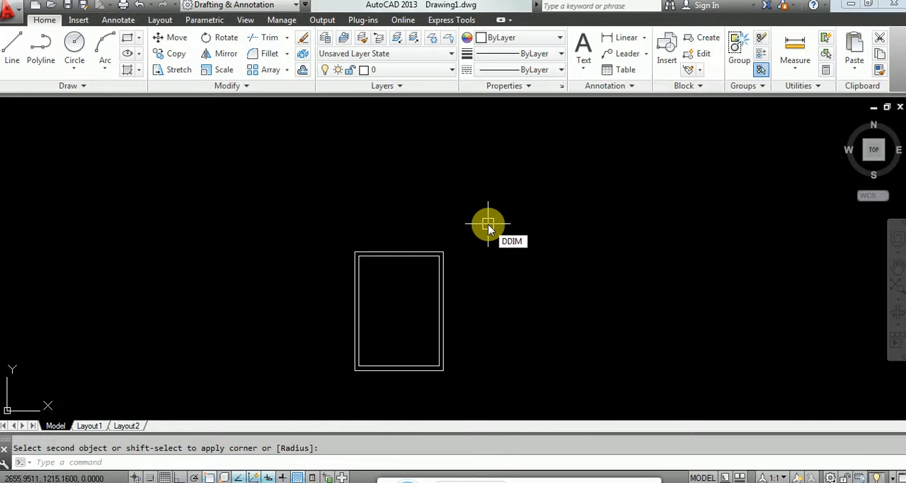
pyautogui.press('Return')
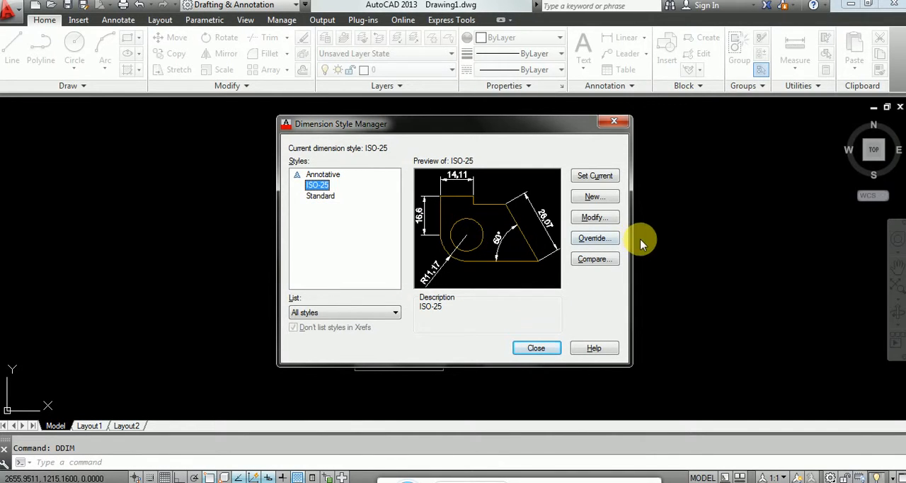
pyautogui.click(589, 219)
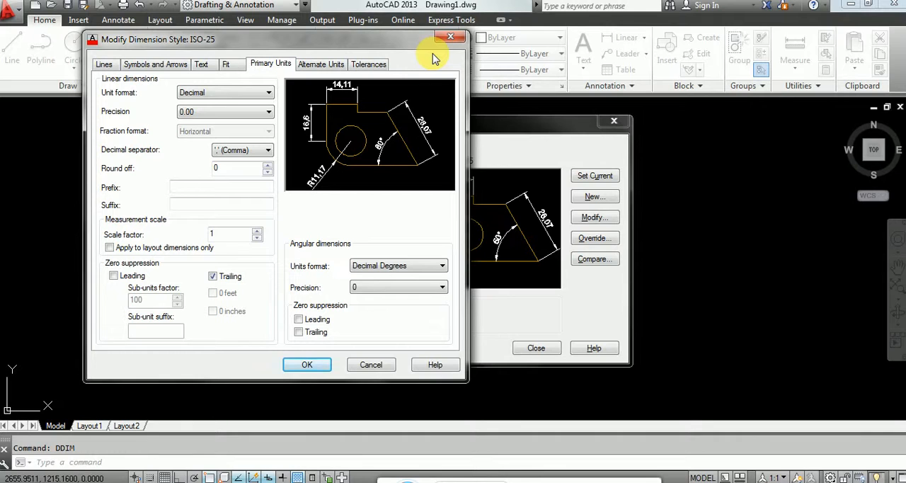
pyautogui.click(105, 67)
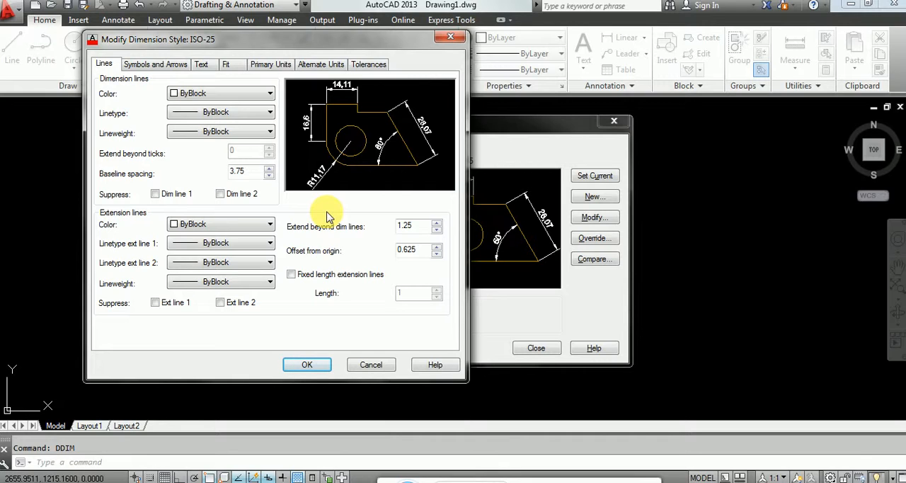
pyautogui.click(203, 94)
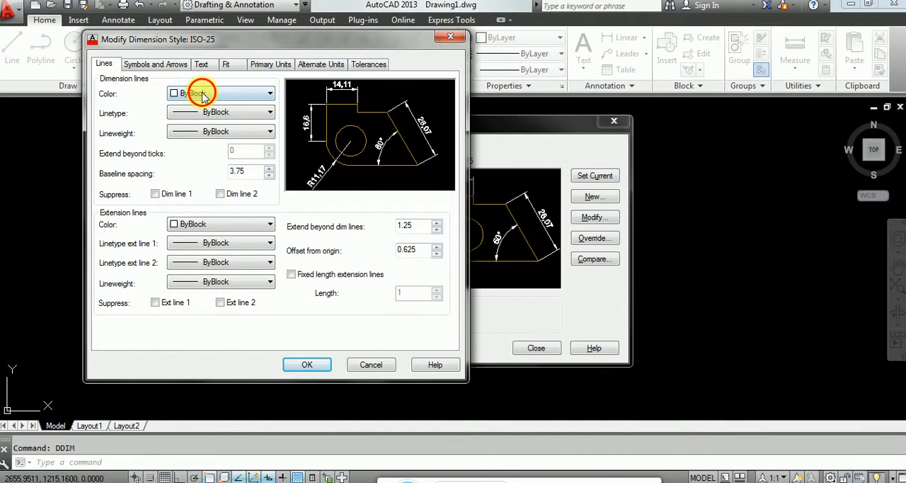
pyautogui.click(193, 127)
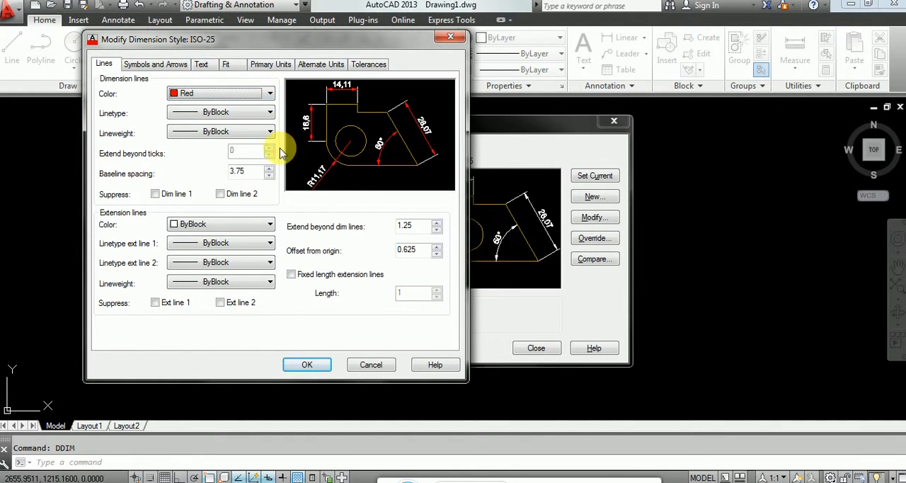
pyautogui.click(212, 224)
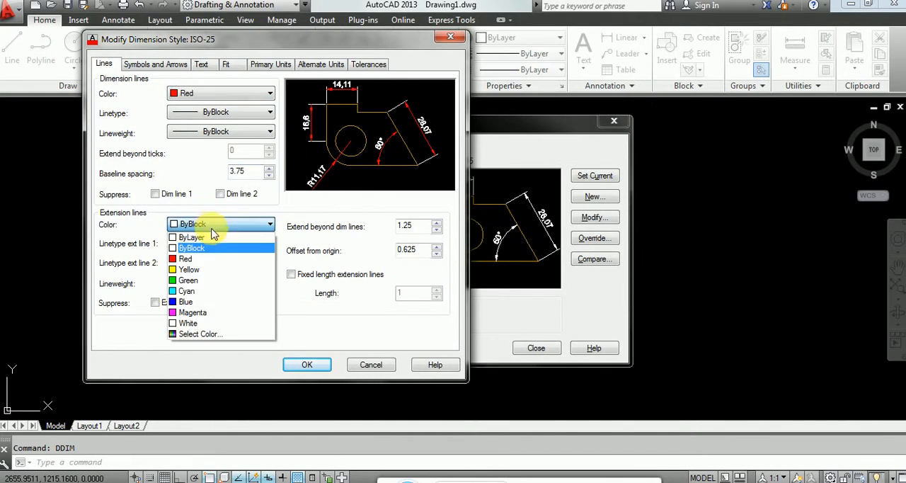
pyautogui.click(212, 259)
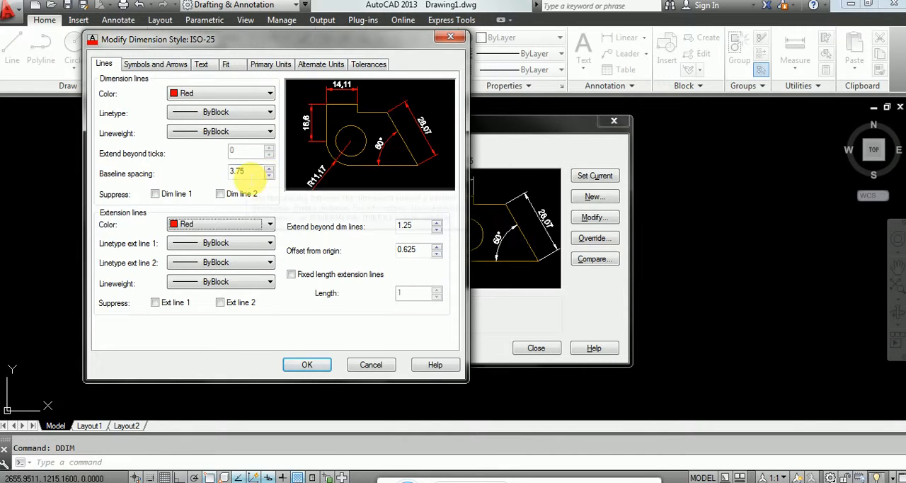
# Step: Set the first, second and leader arrowheads of the ISO-25 dimension style to Oblique
pyautogui.click(169, 64)
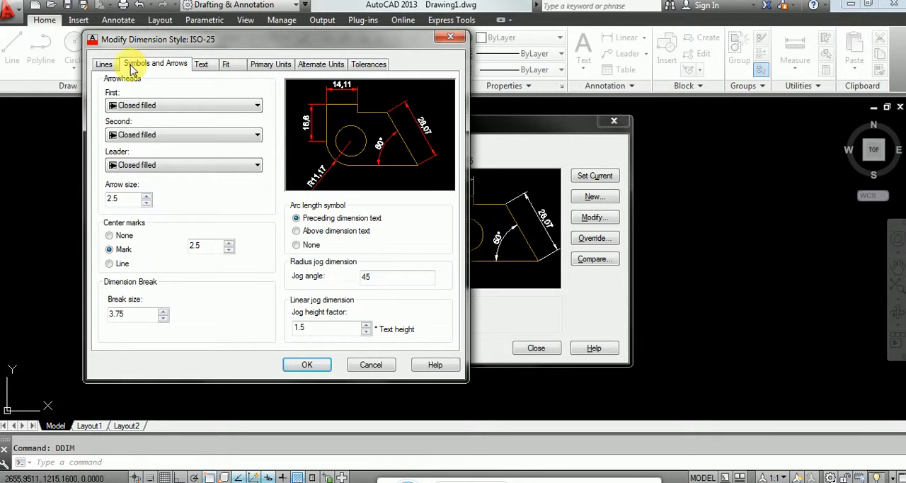
pyautogui.click(104, 65)
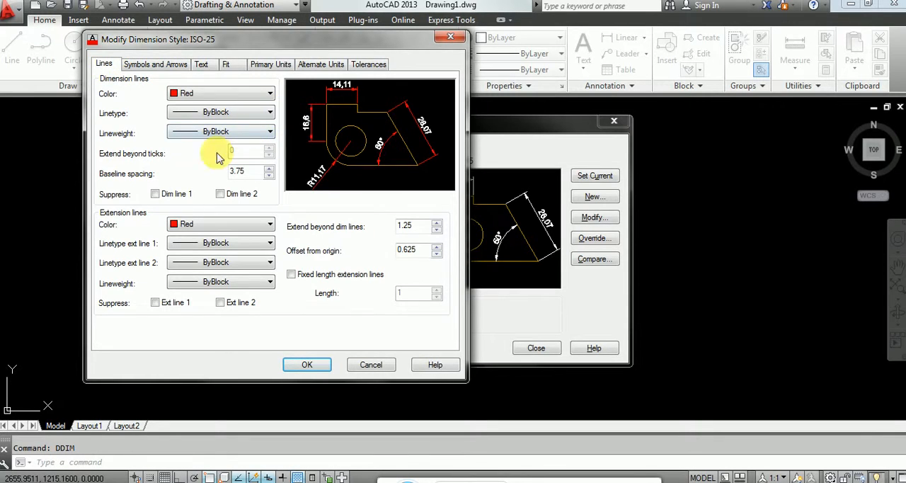
pyautogui.click(147, 64)
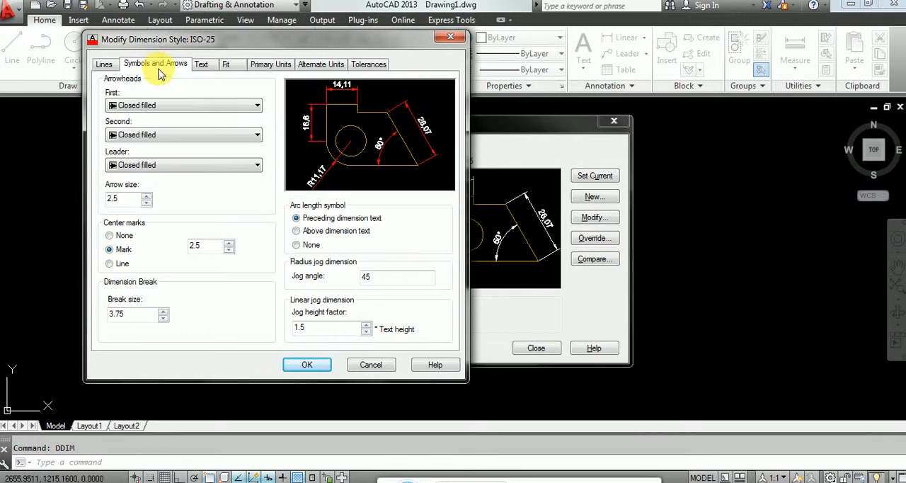
pyautogui.click(193, 106)
pyautogui.click(151, 173)
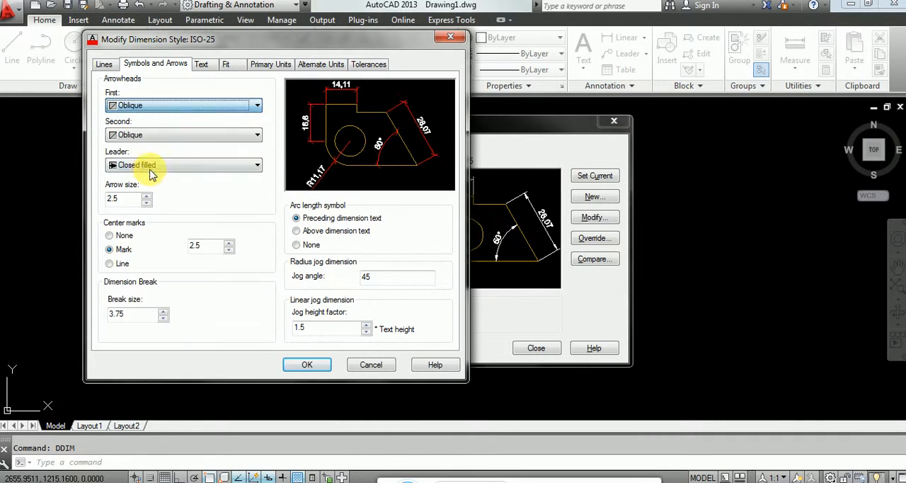
pyautogui.click(177, 170)
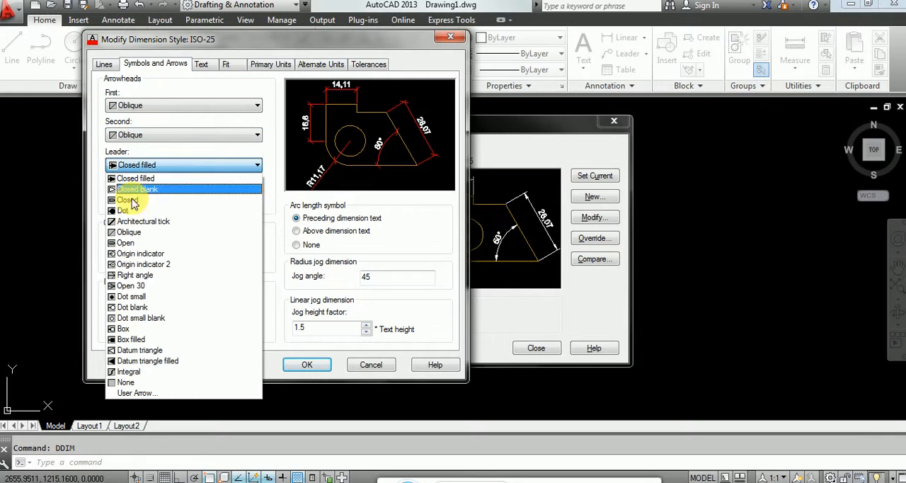
pyautogui.click(155, 238)
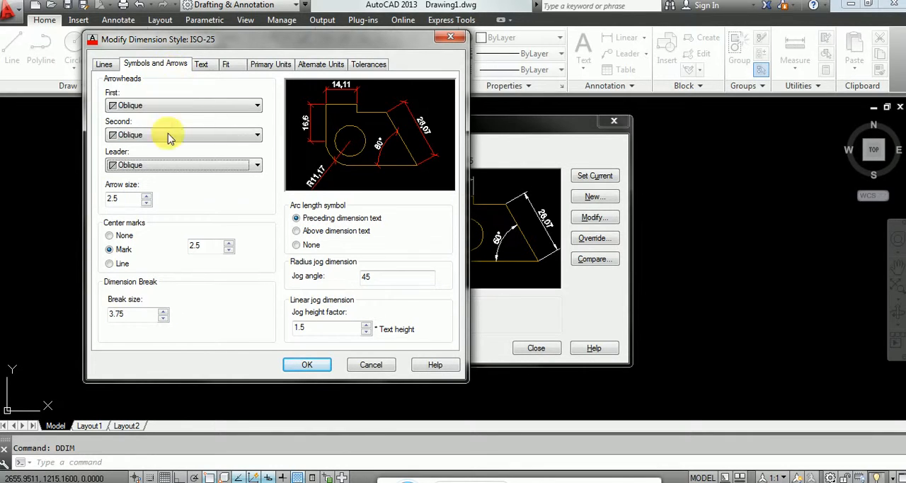
# Step: Set the dimension lines' extension beyond ticks to 3.75
pyautogui.click(112, 65)
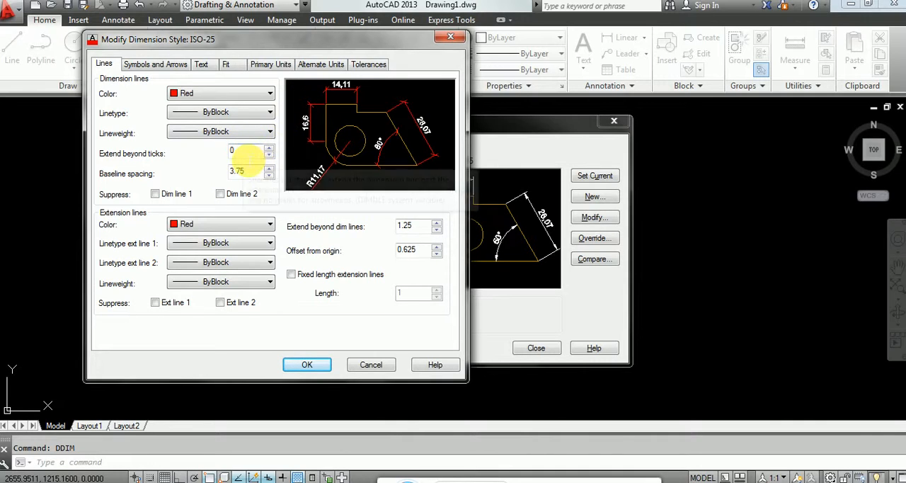
pyautogui.doubleClick(248, 156)
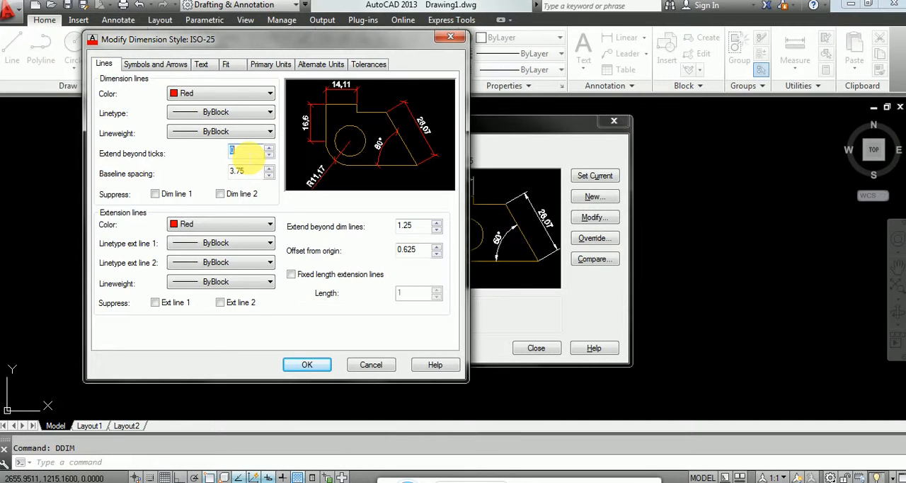
pyautogui.write('3.75')
pyautogui.click(249, 171)
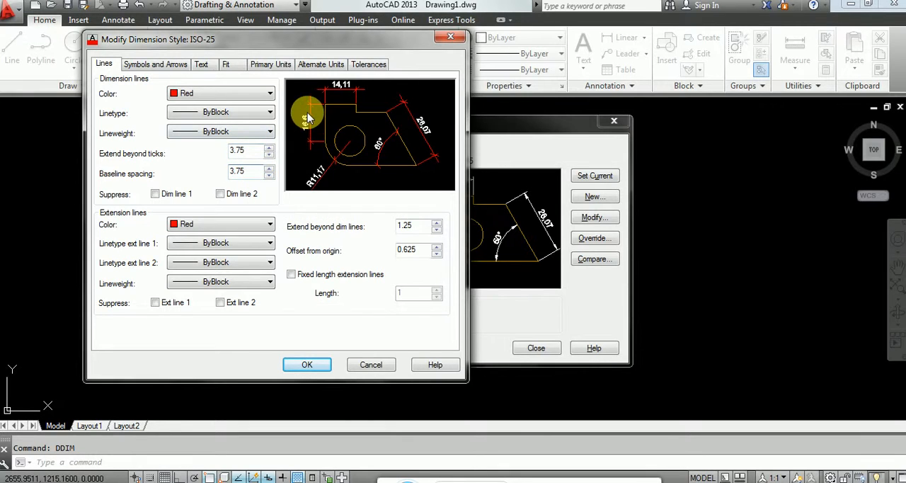
# Step: Set the dimension lines' extension beyond ticks to 3 and the baseline spacing to 3
pyautogui.doubleClick(239, 150)
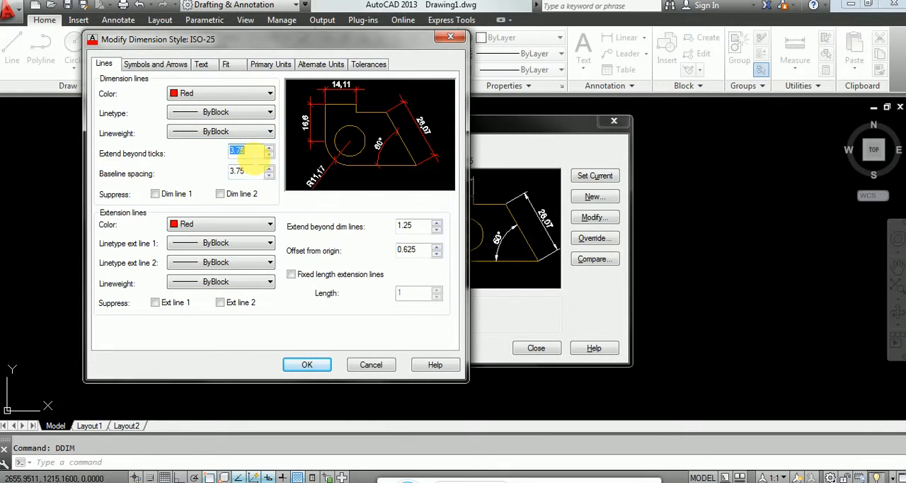
pyautogui.write('3')
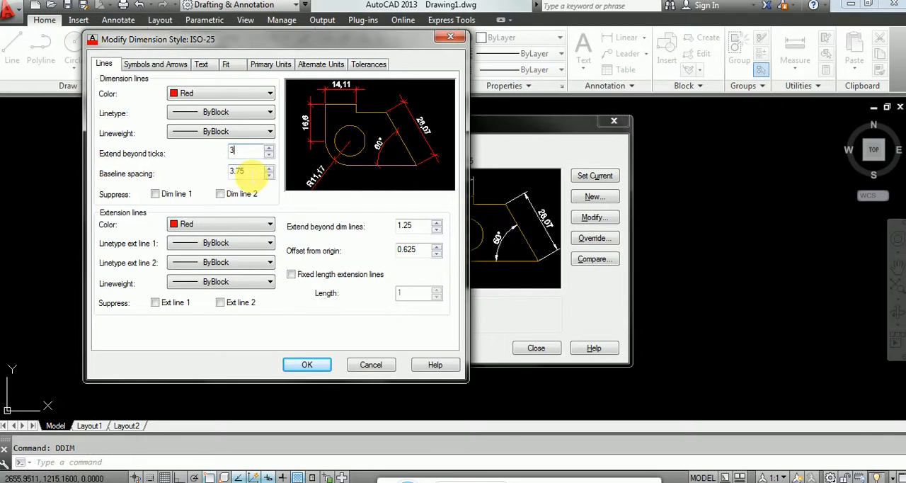
pyautogui.doubleClick(253, 175)
pyautogui.write('3')
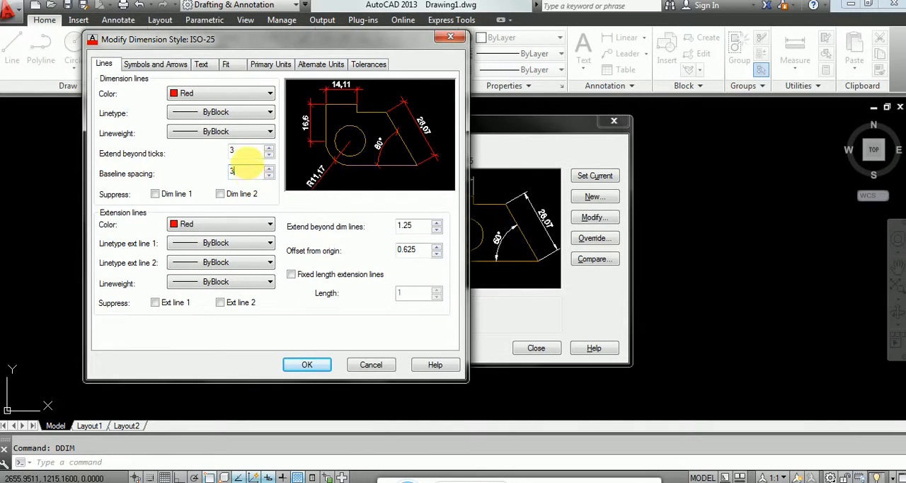
pyautogui.click(253, 162)
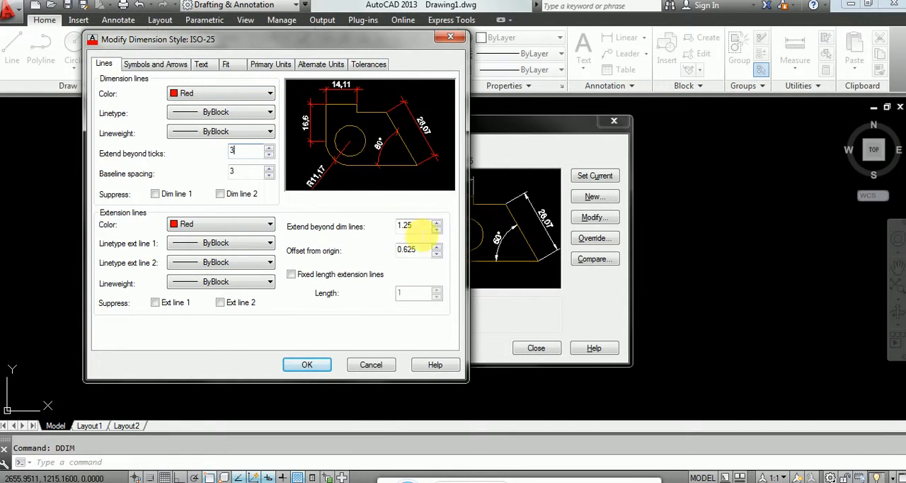
# Step: Set the distance that extension lines extend beyond the dimension lines to 3
pyautogui.doubleClick(417, 226)
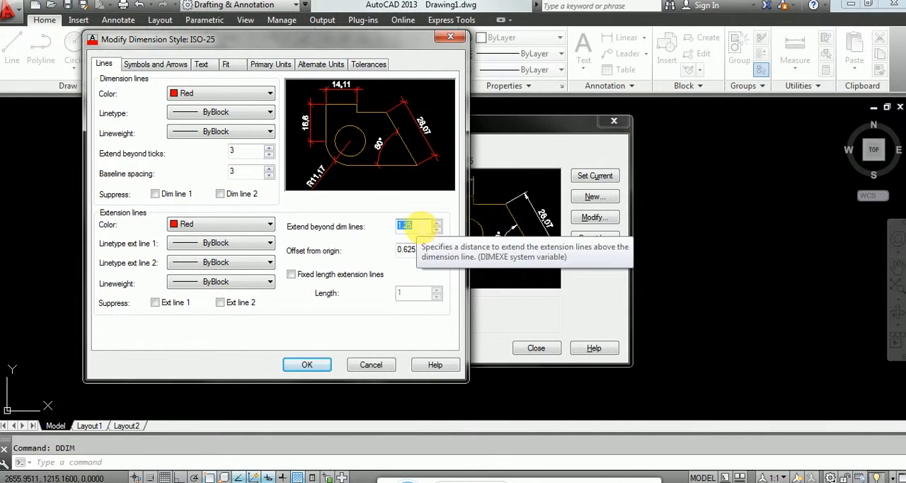
pyautogui.write('3')
pyautogui.press('Tab')
pyautogui.click(418, 248)
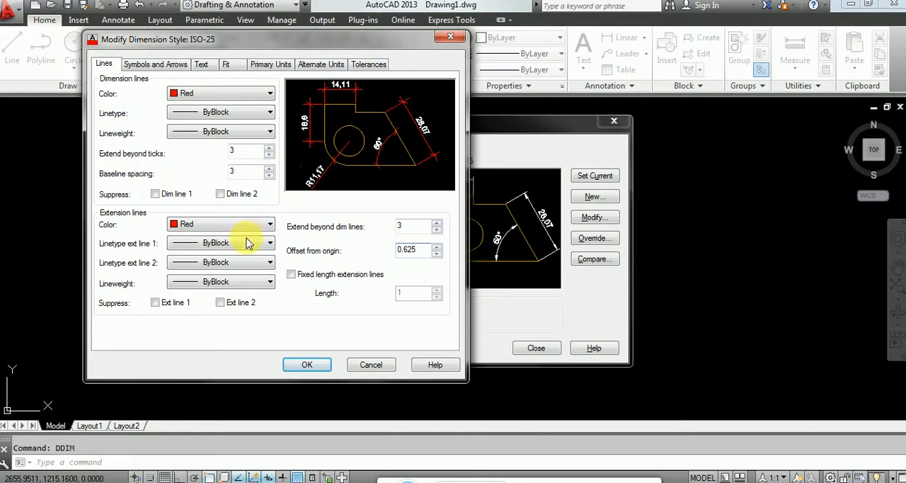
# Step: Set the arrow size of the ISO-25 dimension style to 4
pyautogui.click(172, 65)
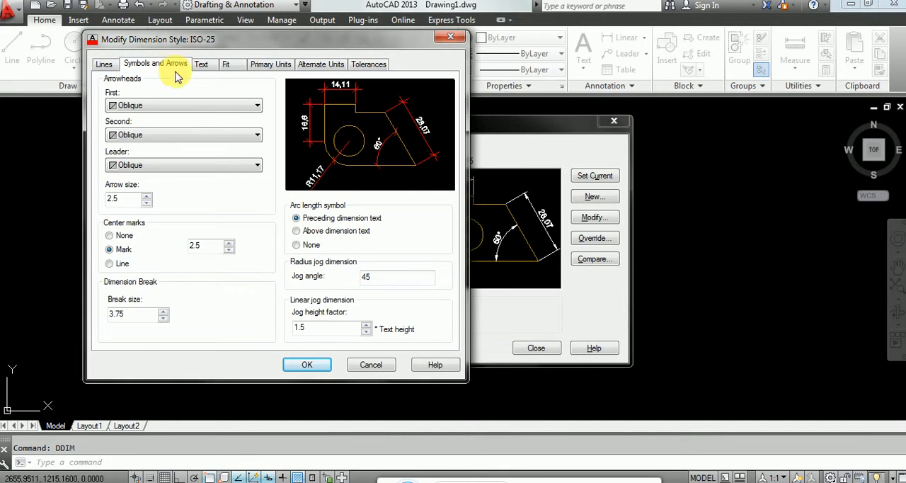
pyautogui.doubleClick(126, 200)
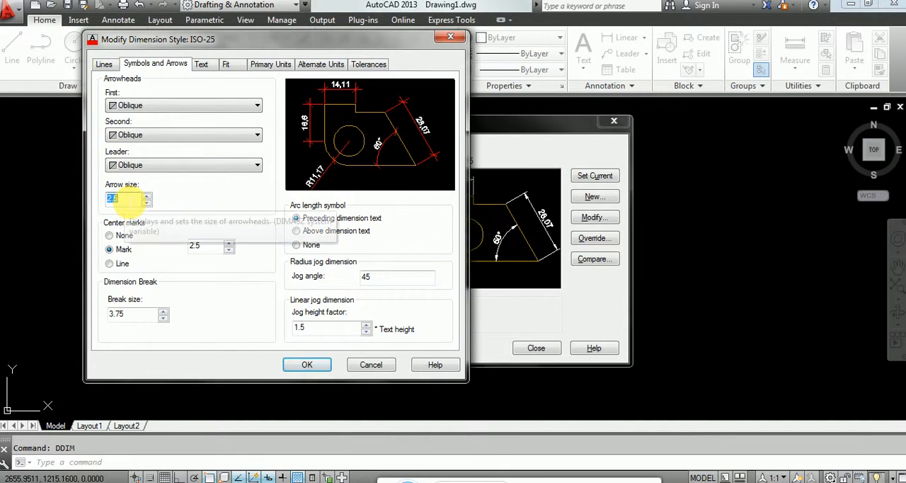
pyautogui.write('4')
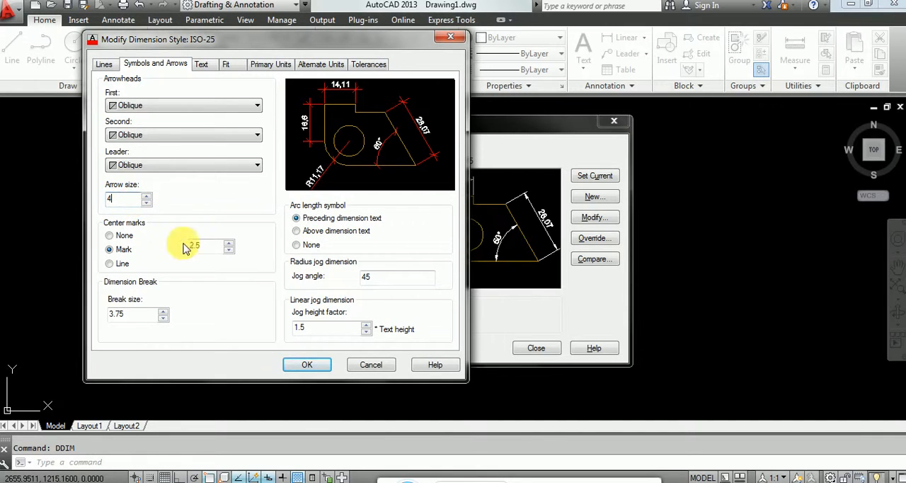
pyautogui.click(207, 246)
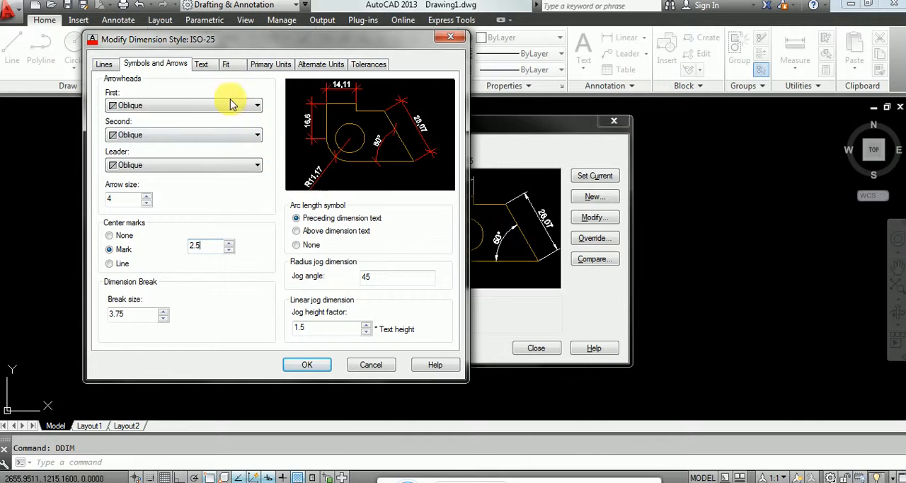
# Step: Set the dimension text color of the ISO-25 style to Yellow
pyautogui.click(212, 66)
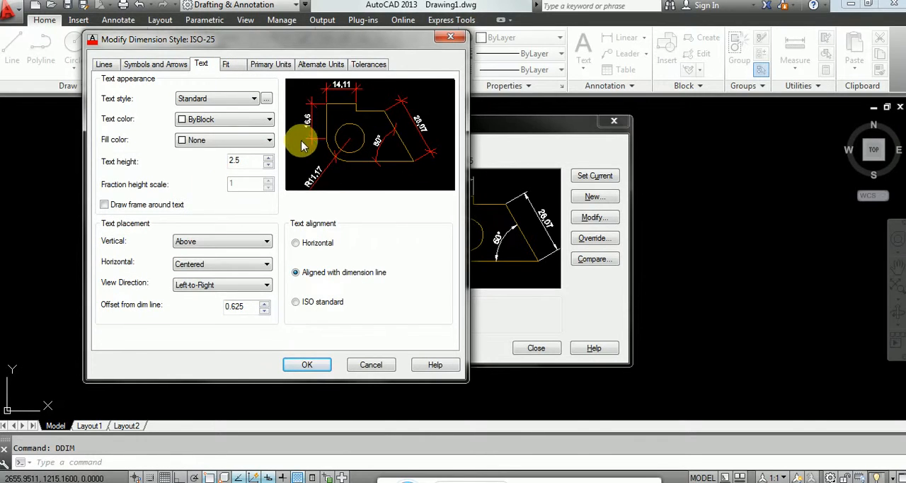
pyautogui.click(224, 121)
pyautogui.click(220, 166)
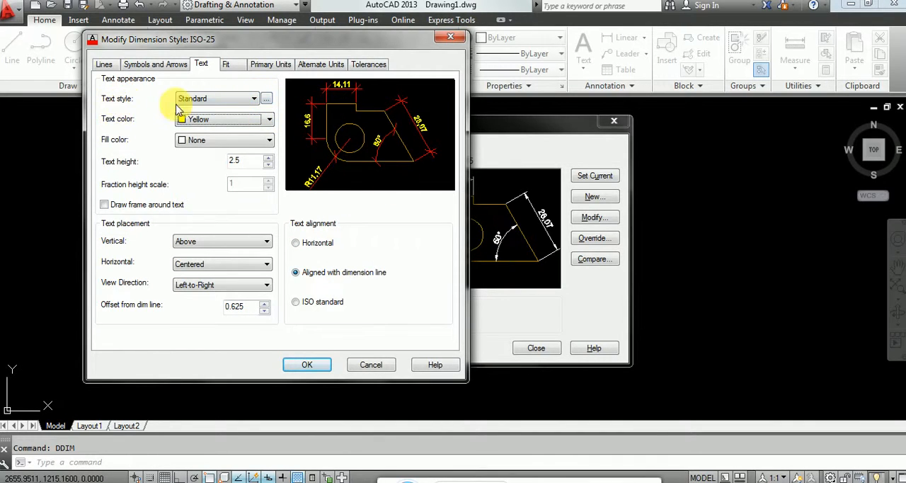
# Step: Change the Standard text style's font to Georgia, apply it and return to the dimension style settings
pyautogui.click(266, 100)
pyautogui.click(285, 146)
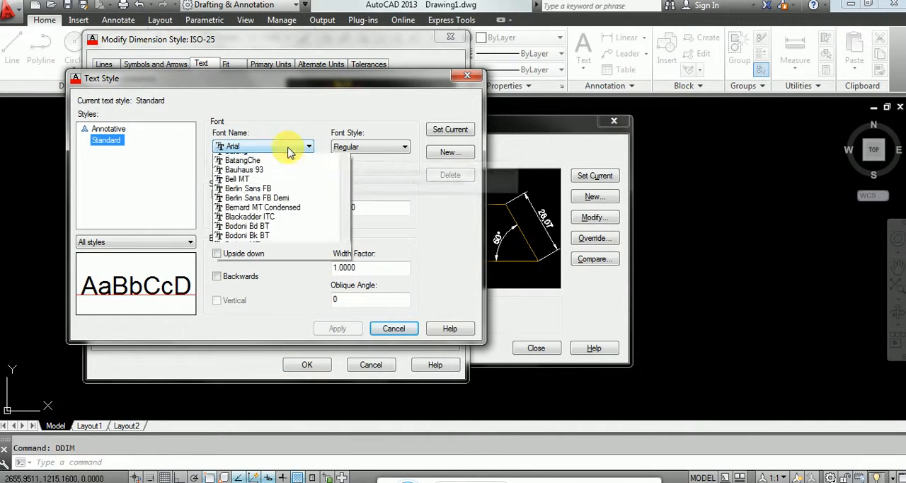
pyautogui.scroll(-15, 269, 255)
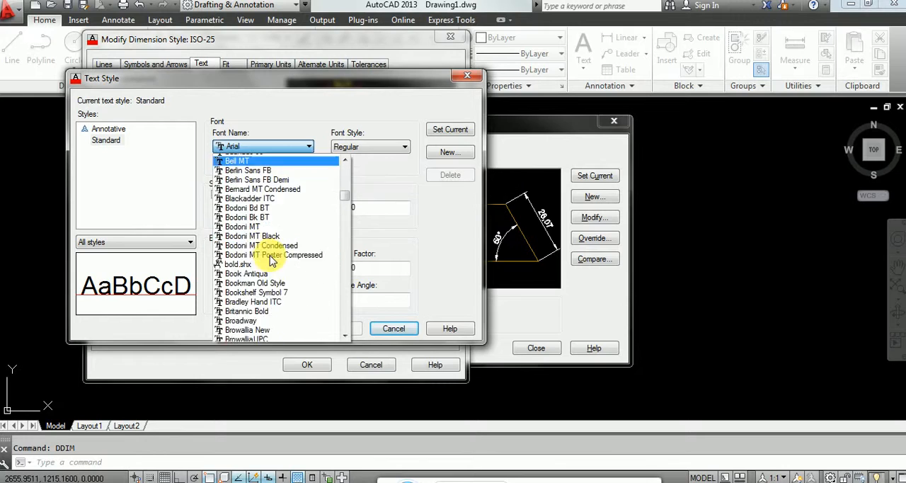
pyautogui.scroll(-10, 267, 262)
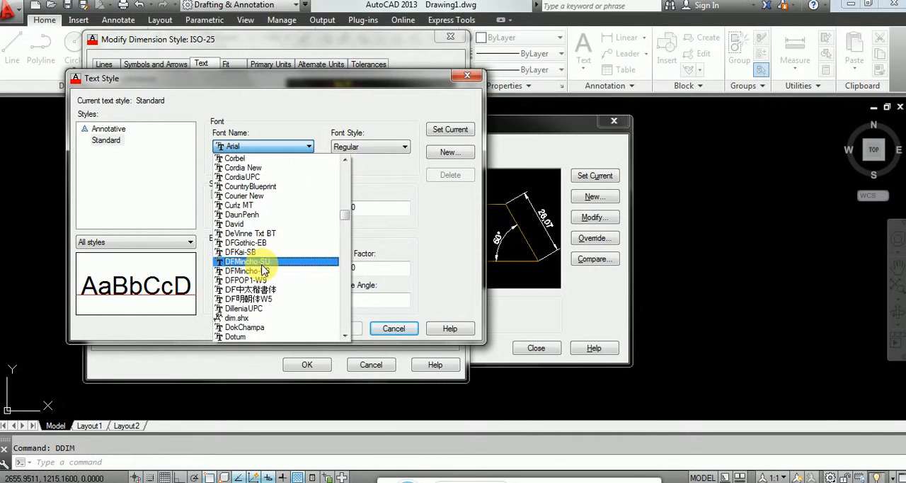
pyautogui.scroll(-7, 269, 283)
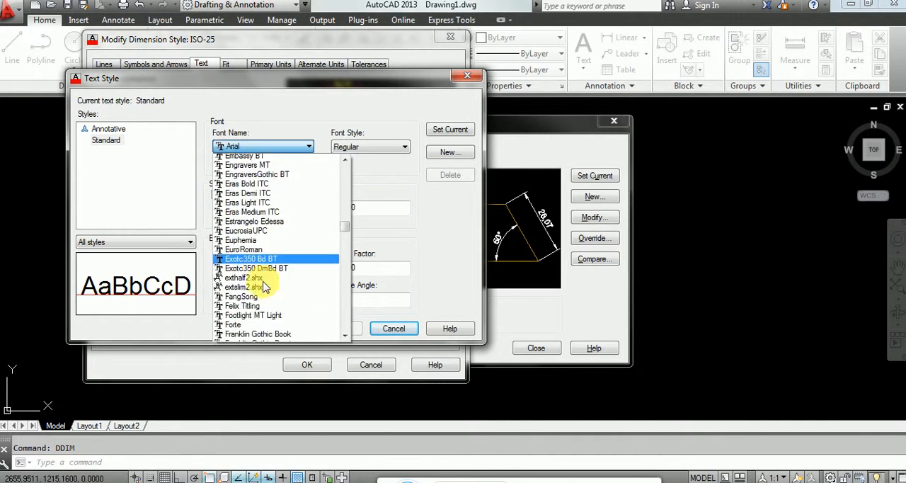
pyautogui.scroll(-3, 233, 310)
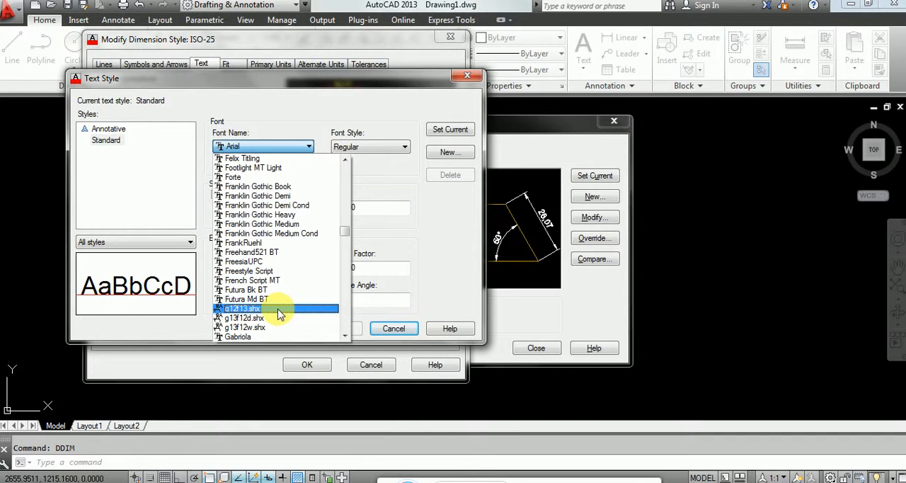
pyautogui.scroll(-2, 282, 294)
pyautogui.scroll(-3, 282, 294)
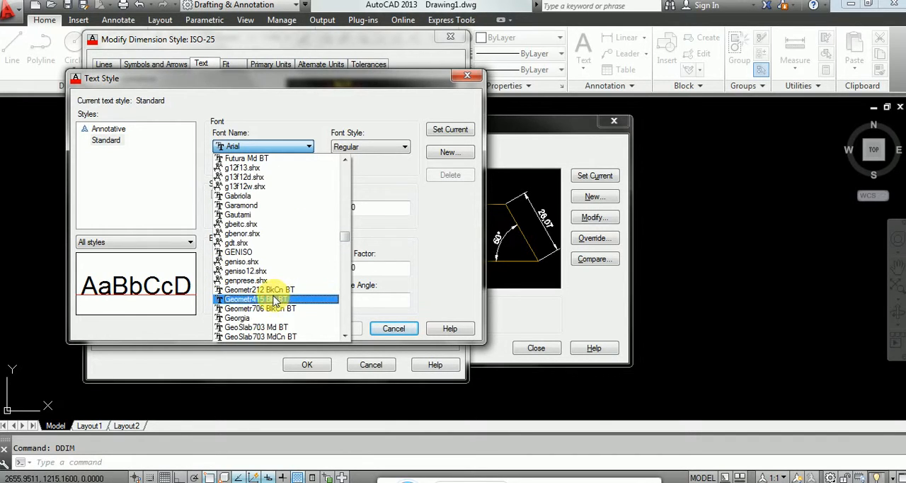
pyautogui.click(249, 325)
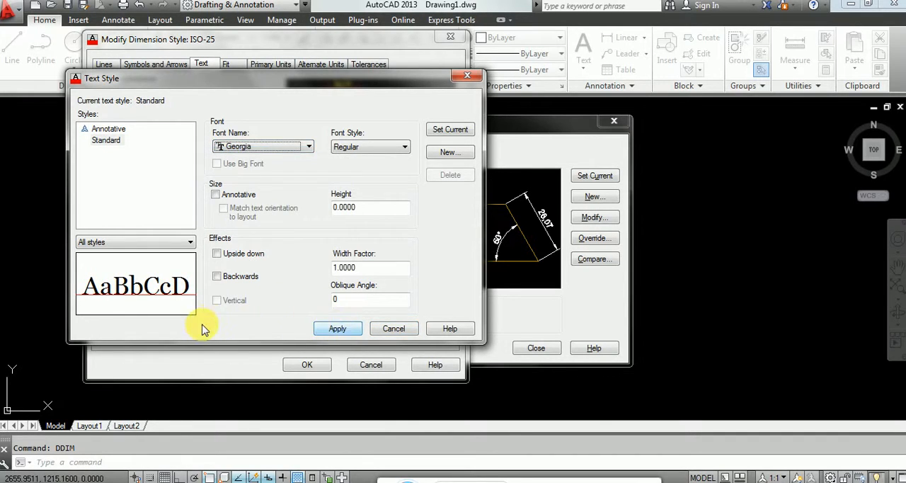
pyautogui.click(348, 327)
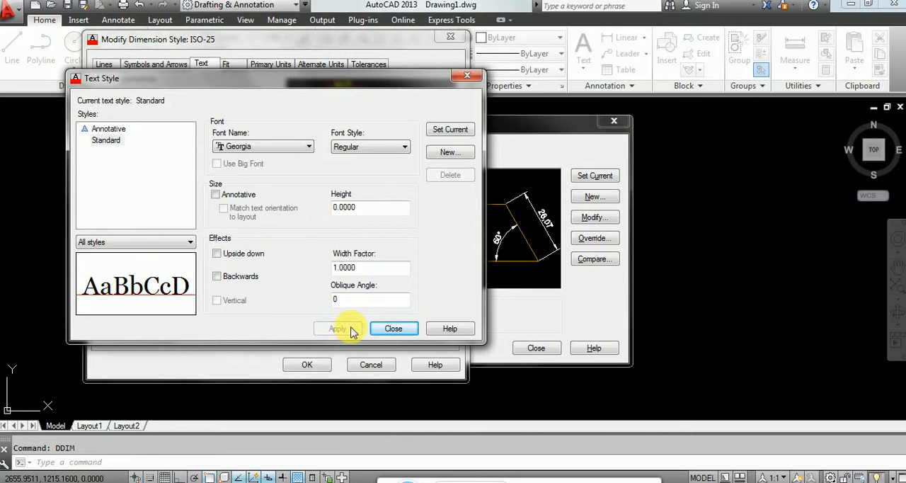
pyautogui.click(391, 328)
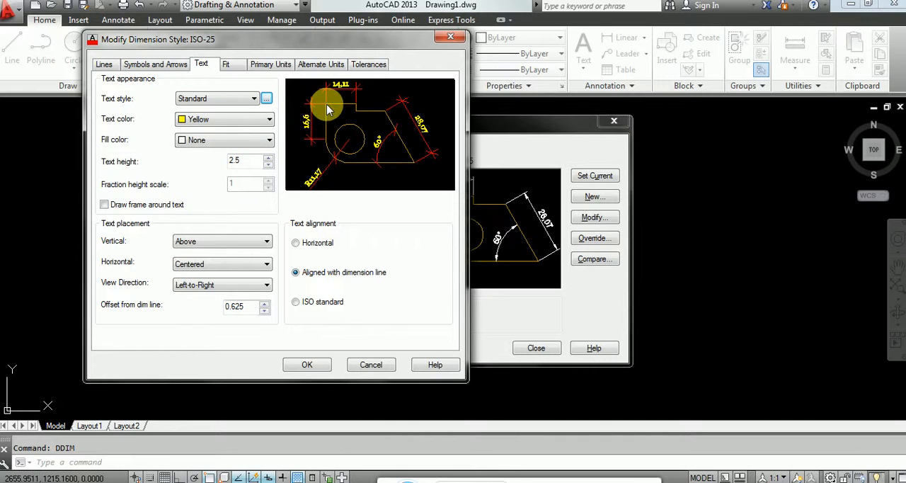
# Step: Set the extension lines' offset from origin to 1.5
pyautogui.click(106, 65)
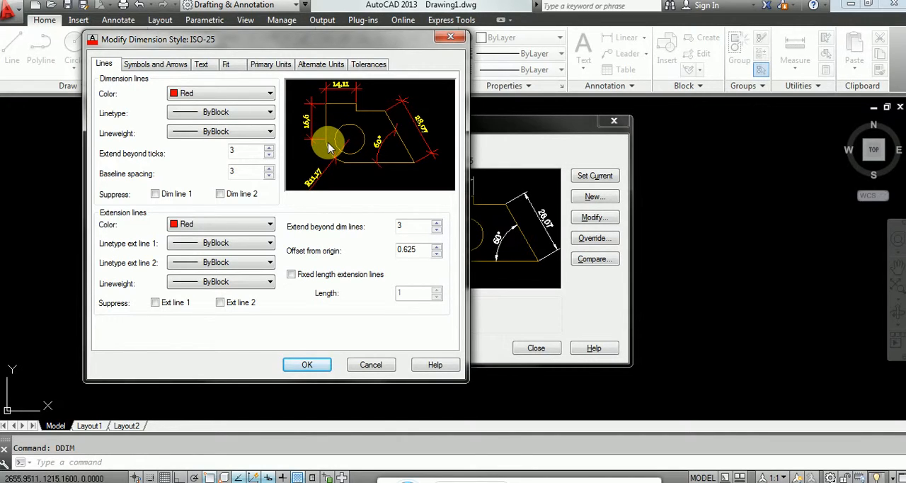
pyautogui.doubleClick(418, 251)
pyautogui.write('1')
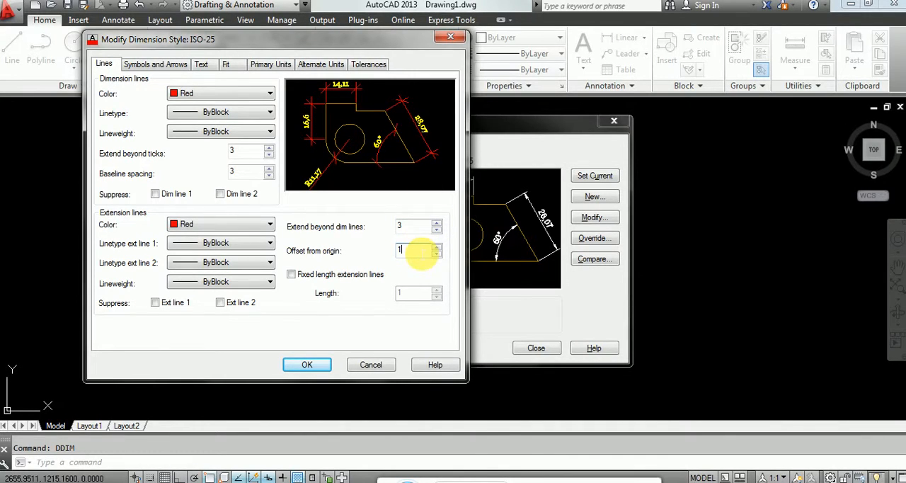
pyautogui.write('.5')
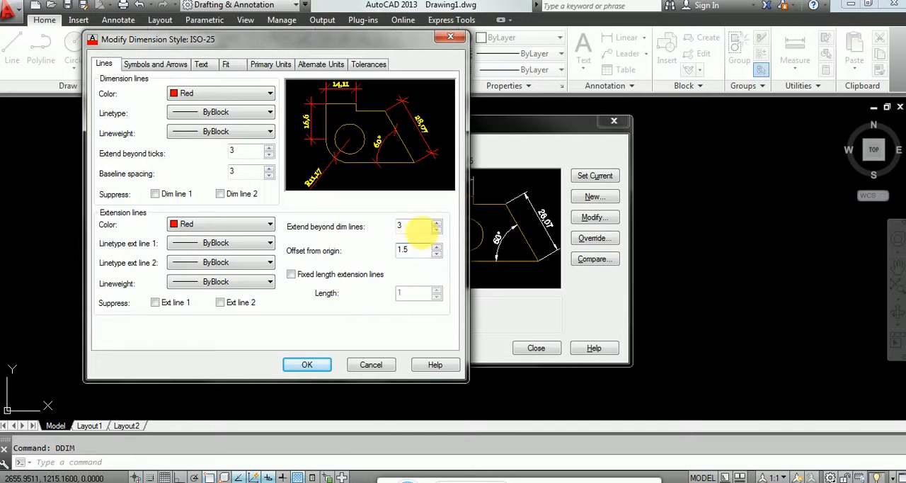
pyautogui.click(416, 226)
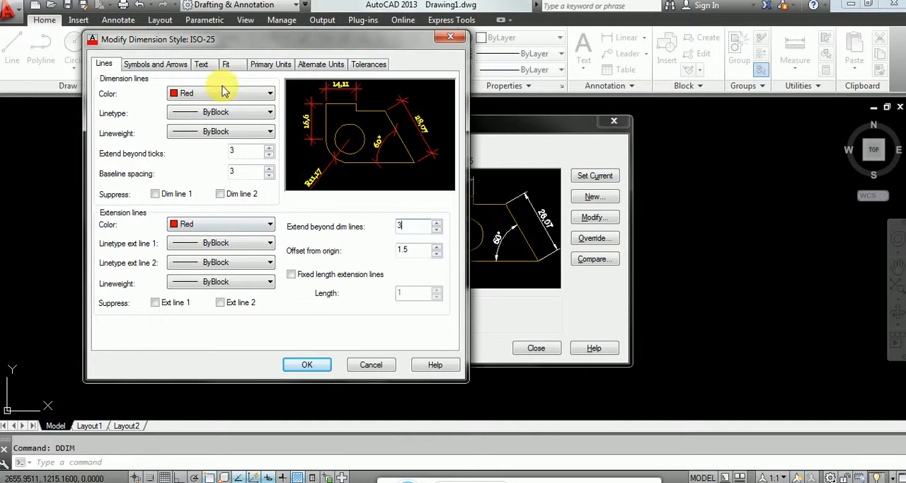
# Step: Accept the ISO-25 dimension style changes and close the Dimension Style Manager
pyautogui.click(206, 68)
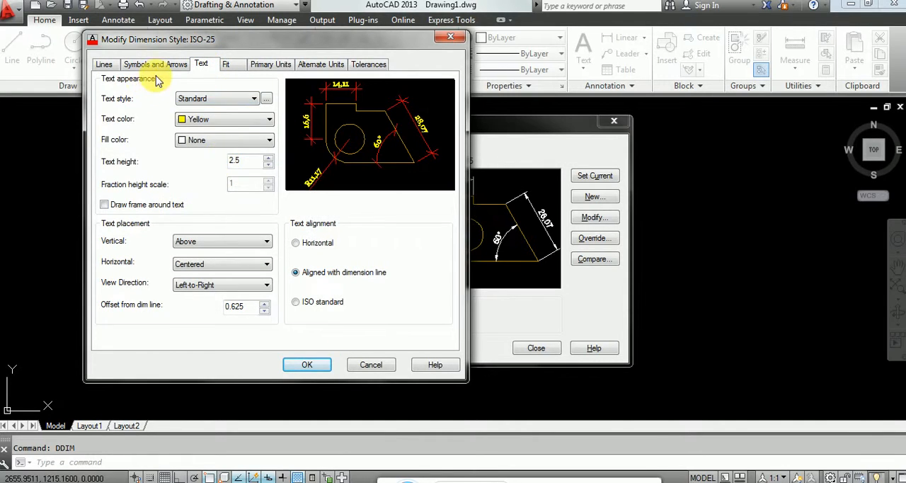
pyautogui.click(104, 66)
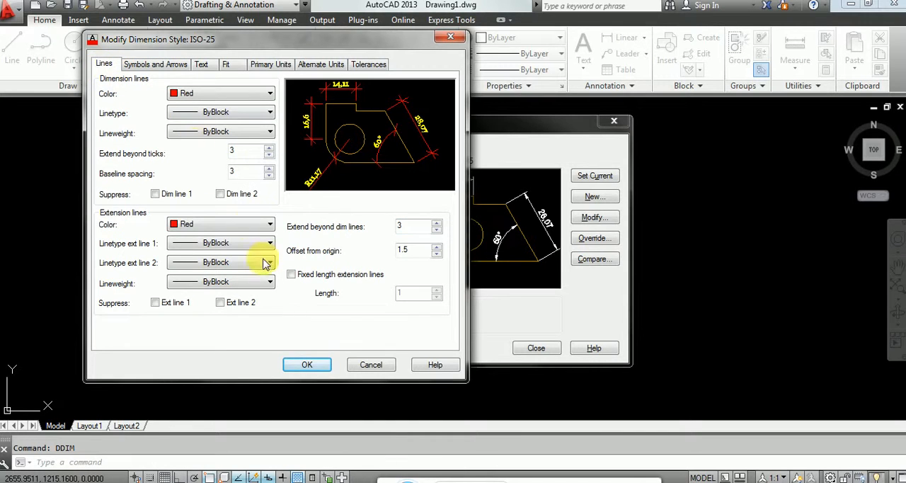
pyautogui.click(312, 364)
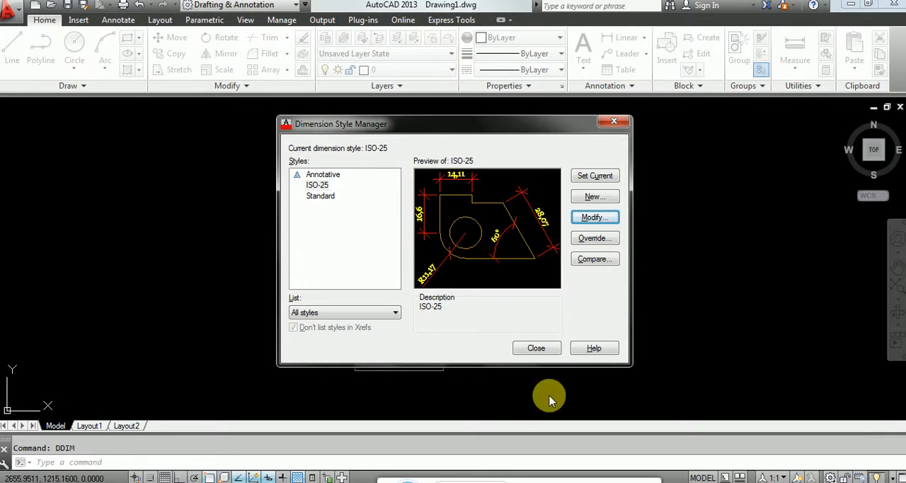
pyautogui.click(536, 349)
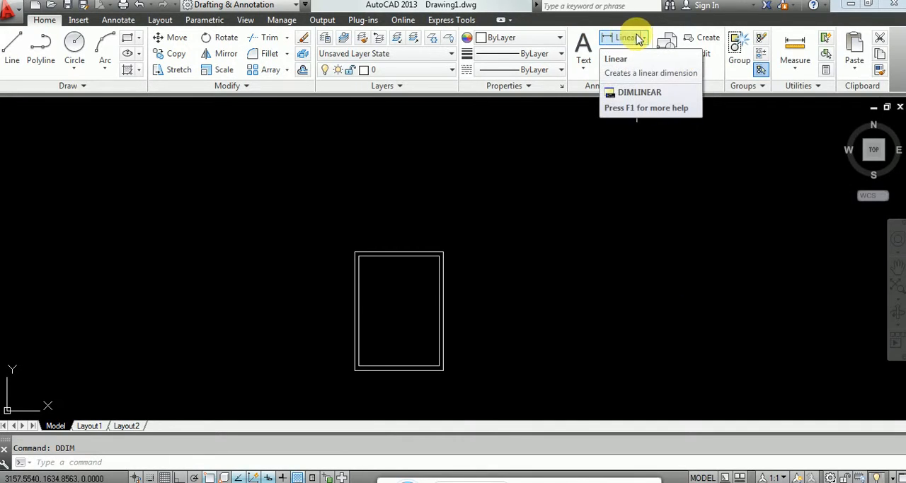
# Step: Add a vertical linear dimension to the outer rectangle's left edge, placing the dimension line outside the frame
pyautogui.click(644, 38)
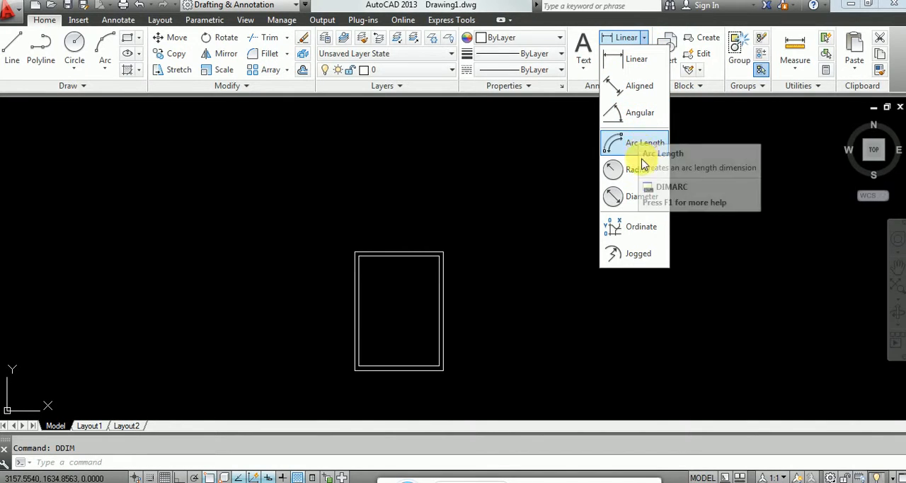
pyautogui.click(475, 196)
pyautogui.click(627, 37)
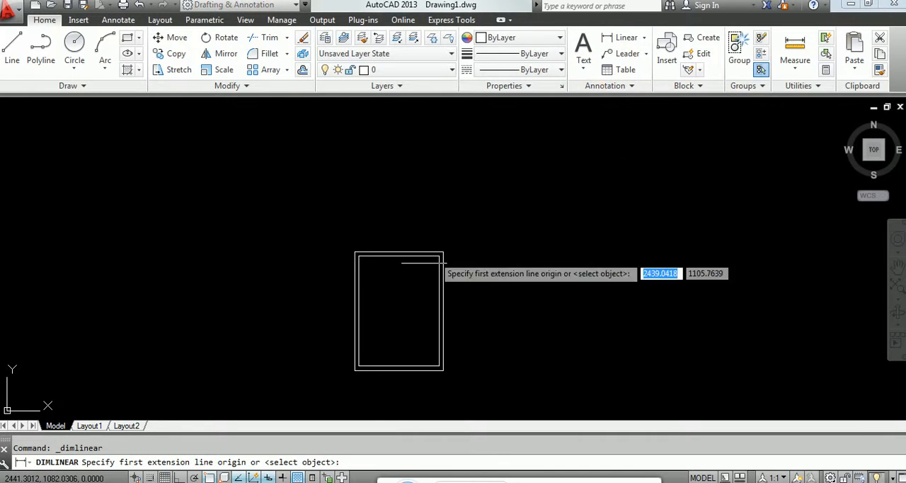
pyautogui.click(355, 253)
pyautogui.click(351, 370)
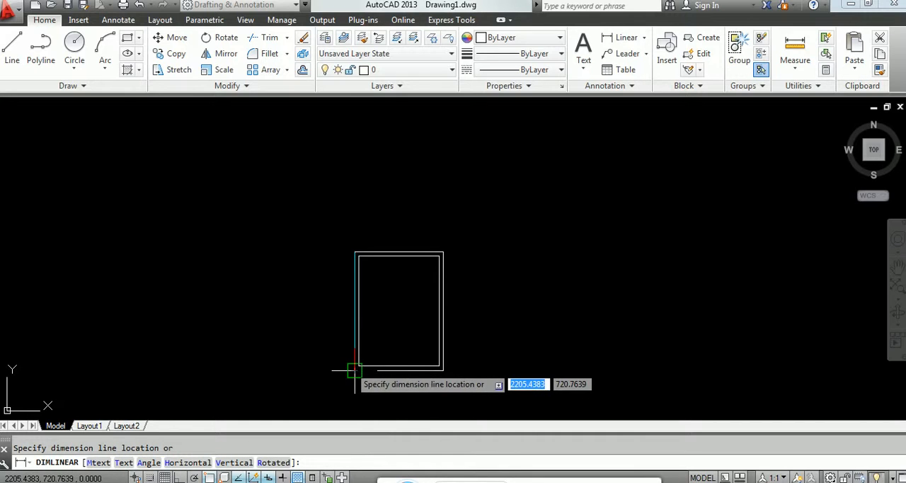
pyautogui.click(338, 341)
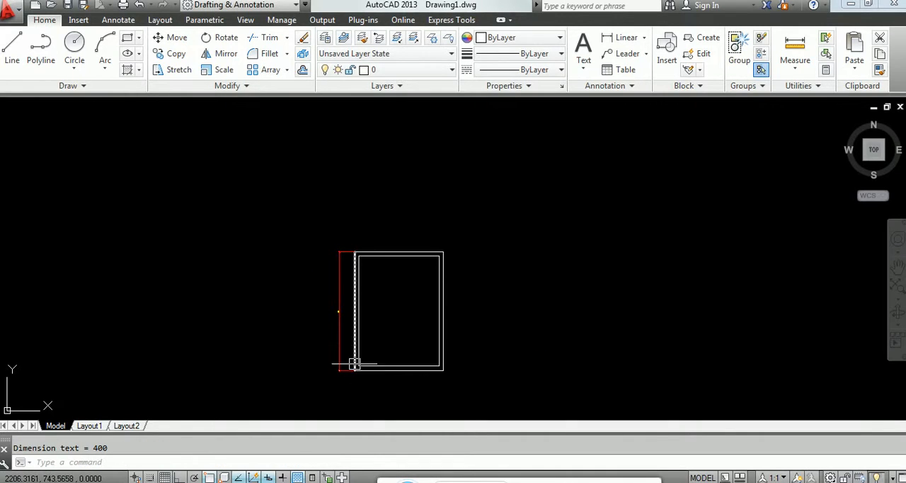
# Step: Add a horizontal linear dimension across the inner rectangle's bottom edge, placing the dimension line inside the frame
pyautogui.scroll(3, 357, 367)
pyautogui.press('Return')
pyautogui.click(339, 374)
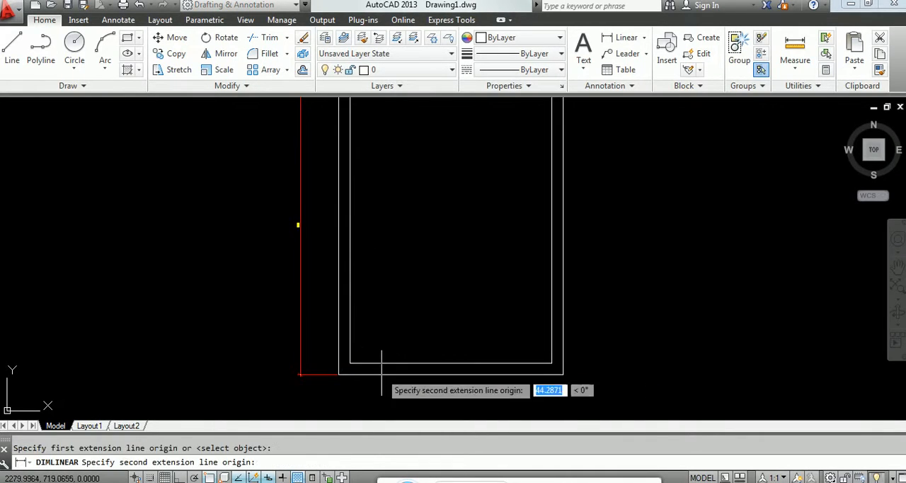
pyautogui.click(551, 363)
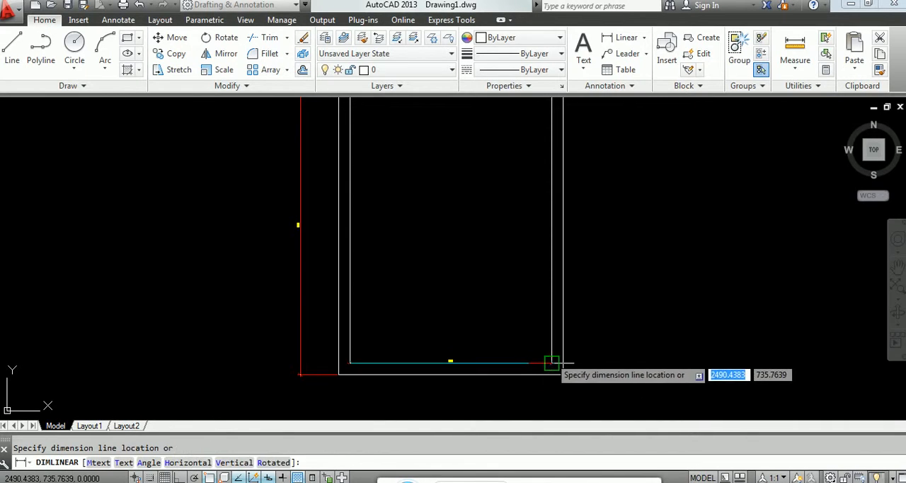
pyautogui.click(499, 325)
pyautogui.scroll(-3, 488, 301)
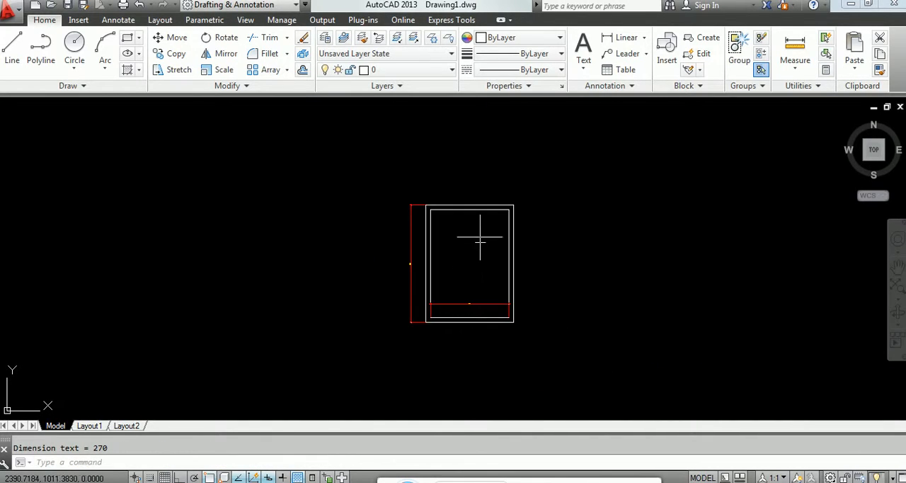
# Step: Reopen the ISO-25 dimension style for modification and set its dimension lines' extension beyond ticks and baseline spacing to 30
pyautogui.scroll(2, 479, 239)
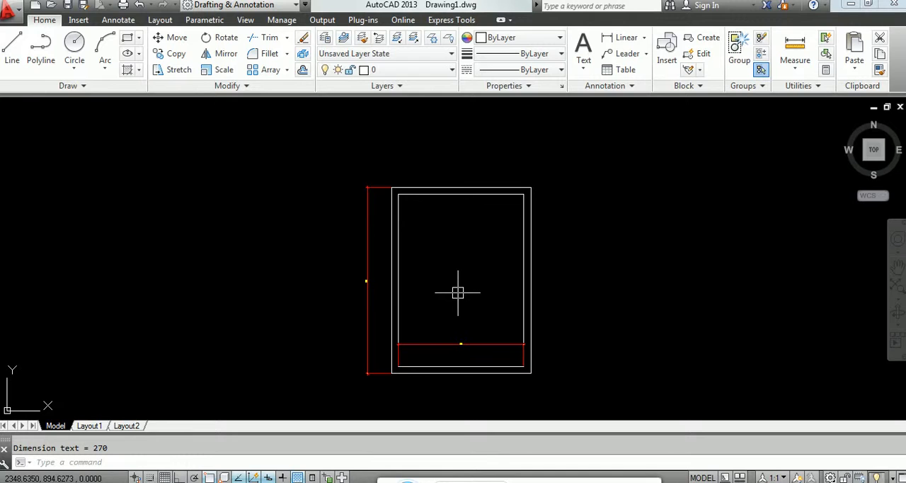
pyautogui.write('ddim')
pyautogui.press('Return')
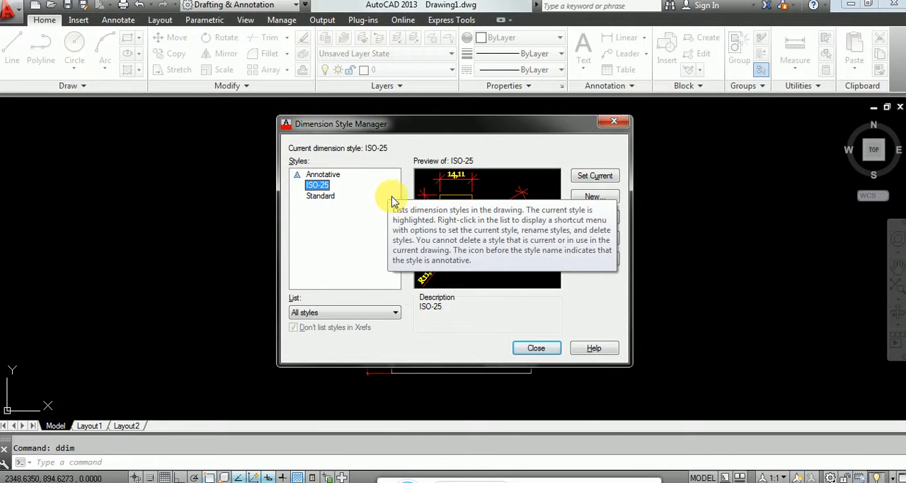
pyautogui.click(592, 219)
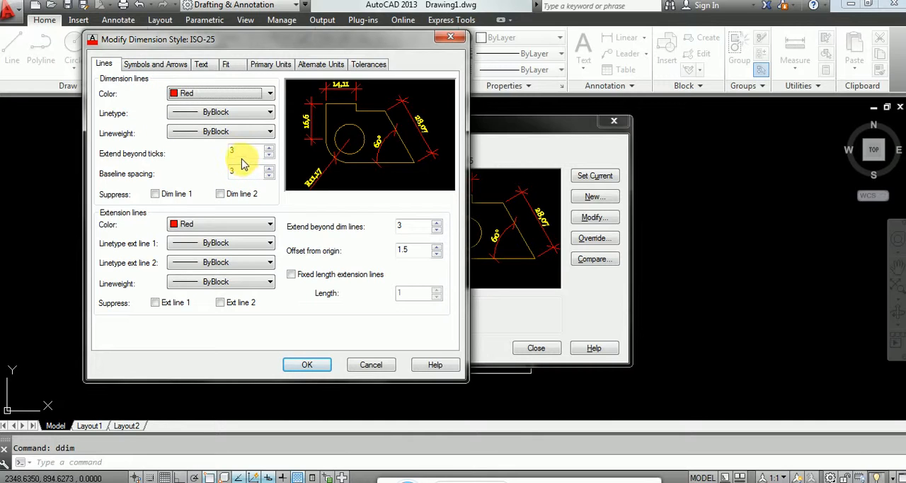
pyautogui.moveTo(244, 158)
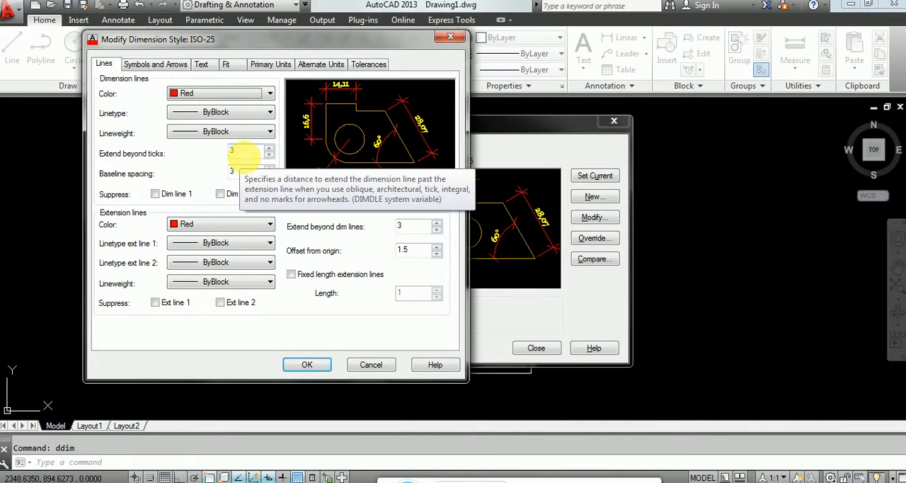
pyautogui.click(242, 150)
pyautogui.write('0')
pyautogui.click(241, 172)
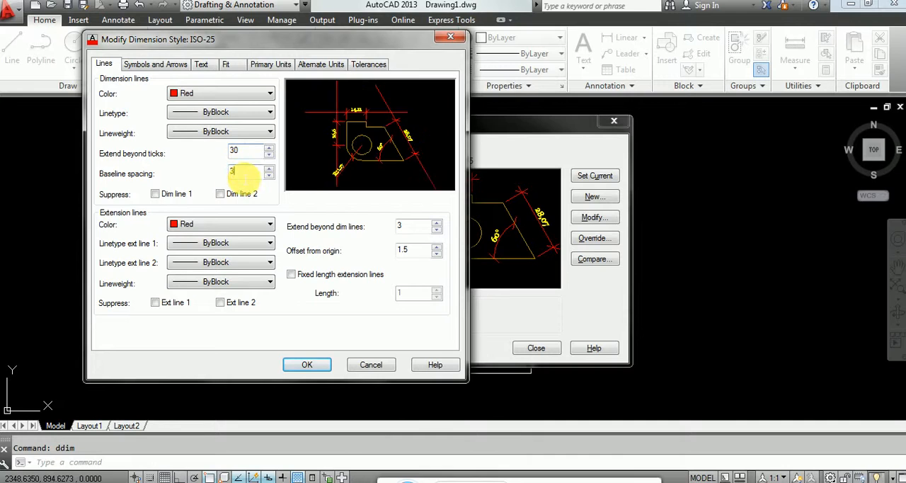
pyautogui.write('0')
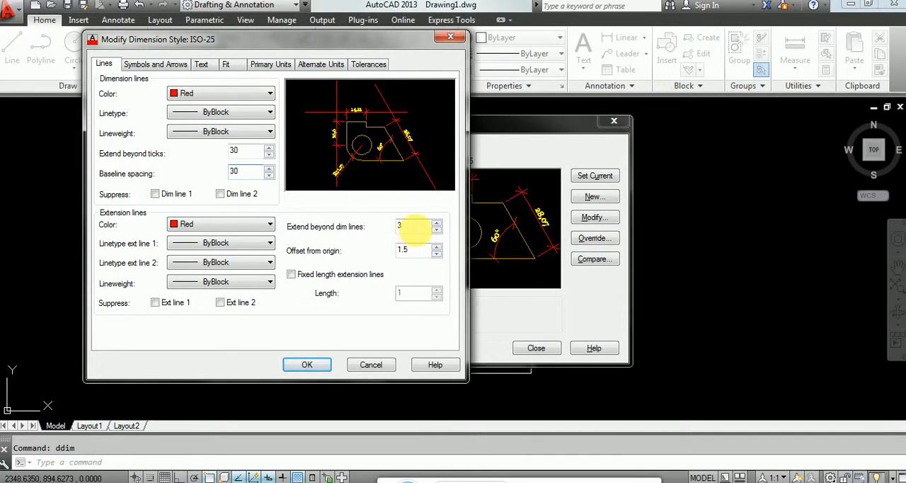
# Step: Set the extension lines to extend 30 beyond the dimension lines with a 15 offset from origin
pyautogui.click(416, 230)
pyautogui.write('30')
pyautogui.doubleClick(416, 252)
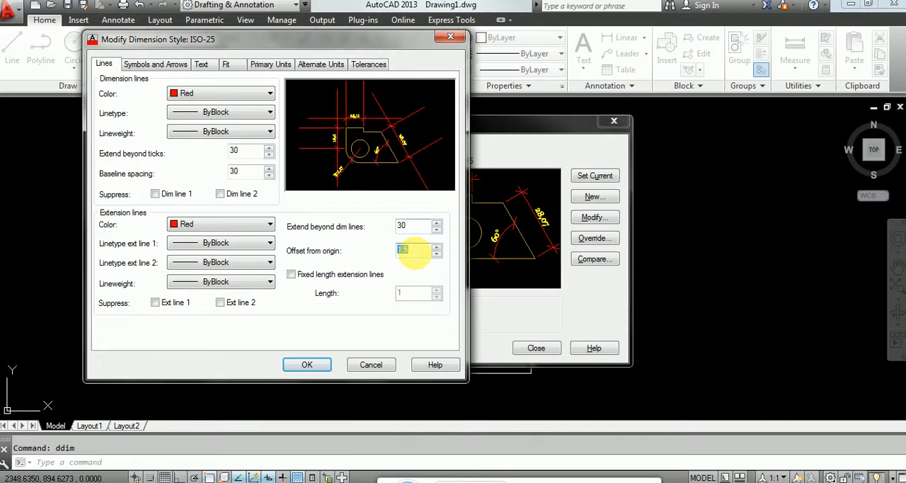
pyautogui.write('15')
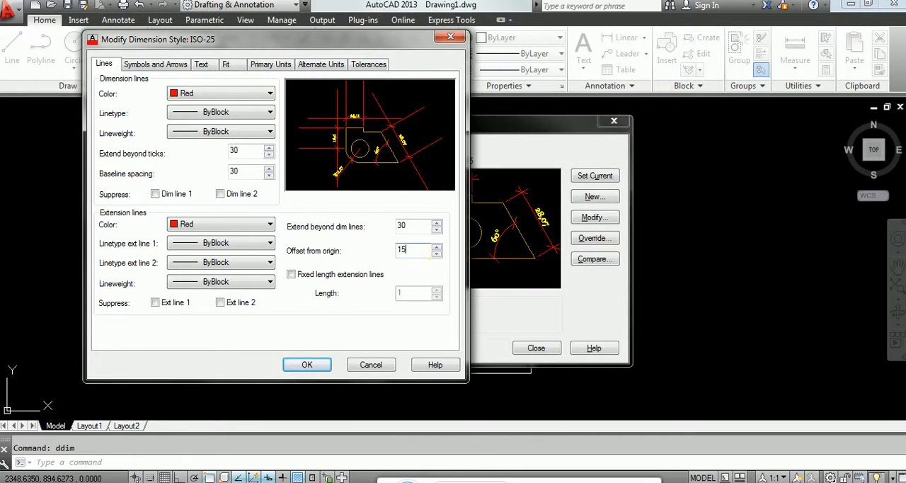
# Step: Set the ISO-25 style's arrow size to 40, dimension break size to 37 and jog height factor to 15
pyautogui.click(176, 64)
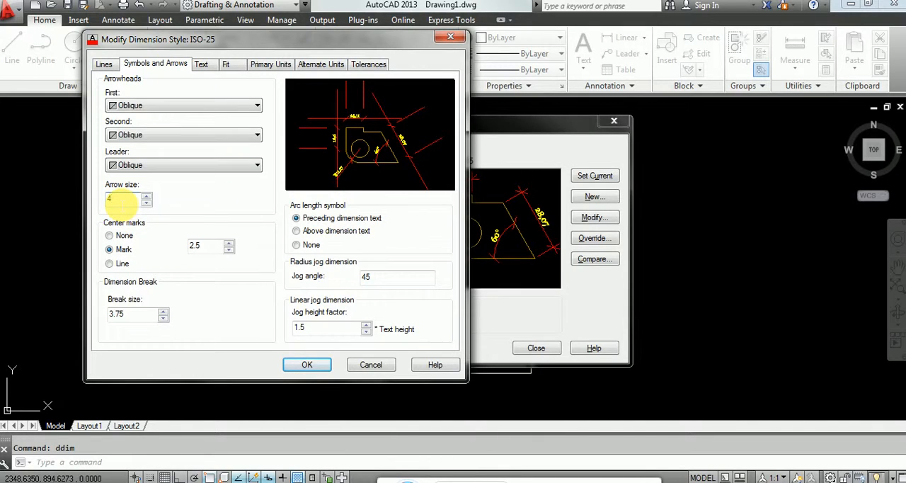
pyautogui.write('40')
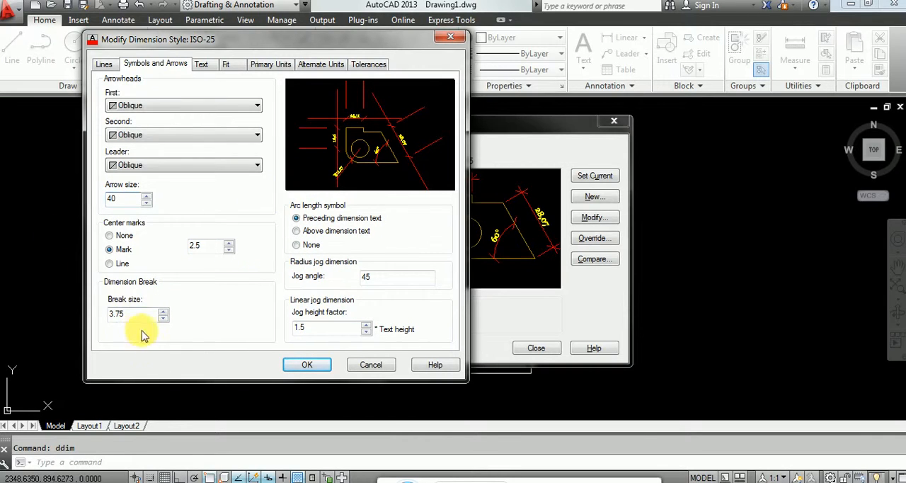
pyautogui.doubleClick(121, 315)
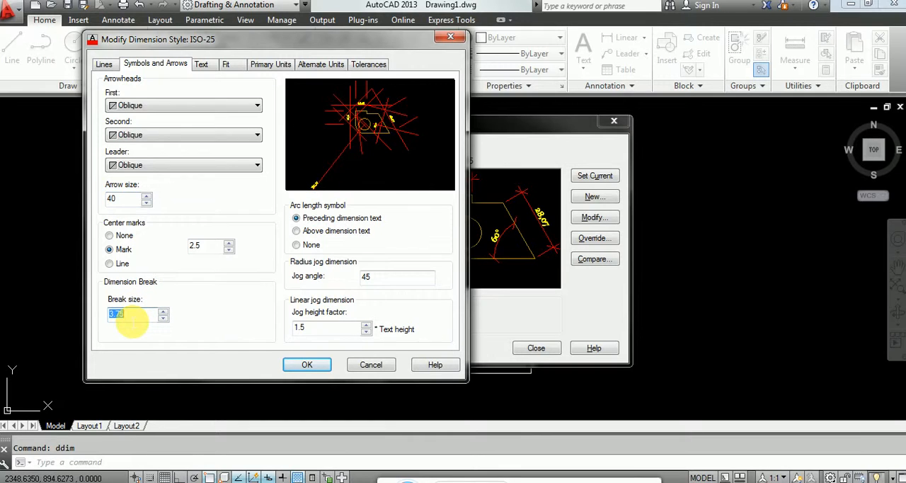
pyautogui.write('37')
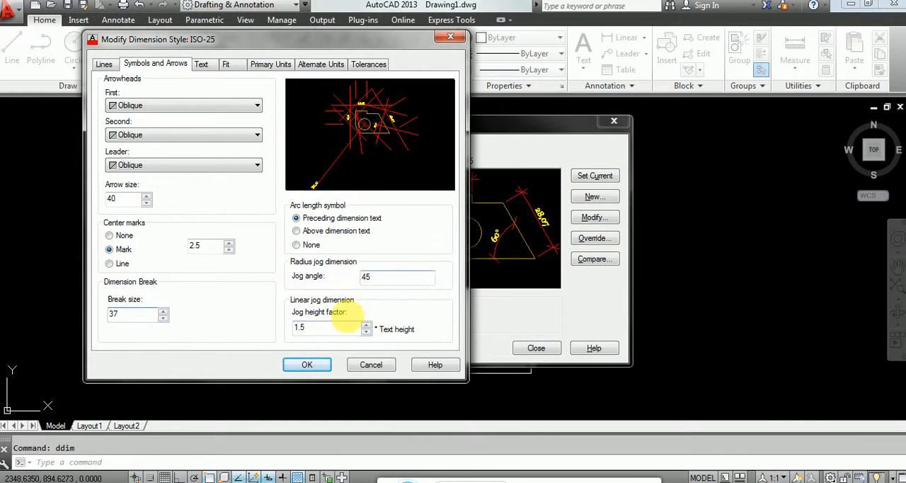
pyautogui.click(318, 332)
pyautogui.write('15')
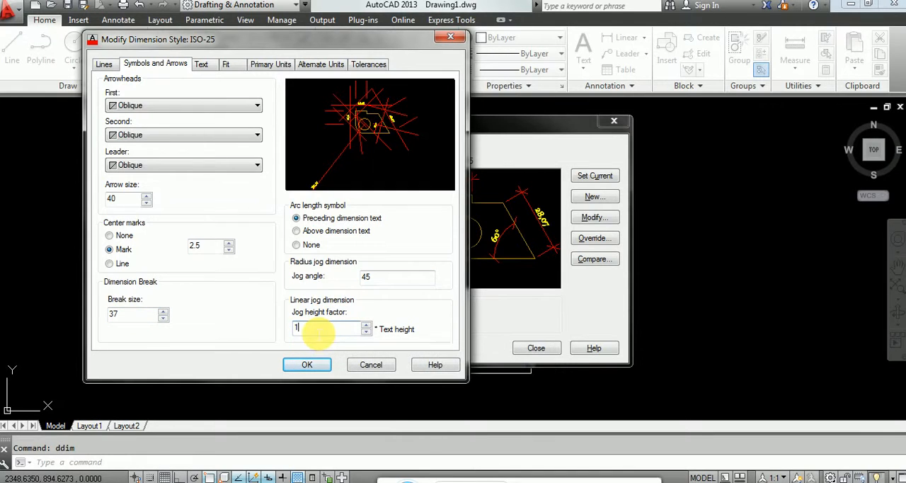
# Step: Set the Standard text style's height to 15, apply it, and set the dimension text's offset from the dimension line to 15
pyautogui.click(203, 64)
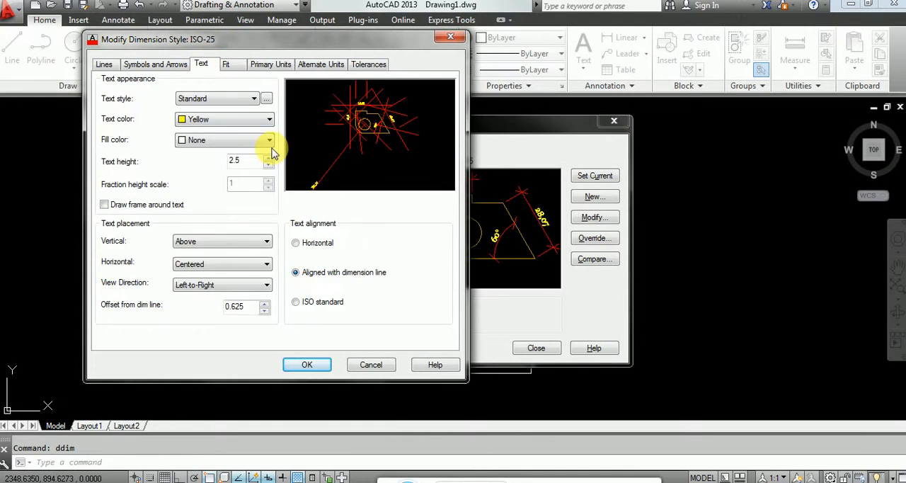
pyautogui.click(266, 99)
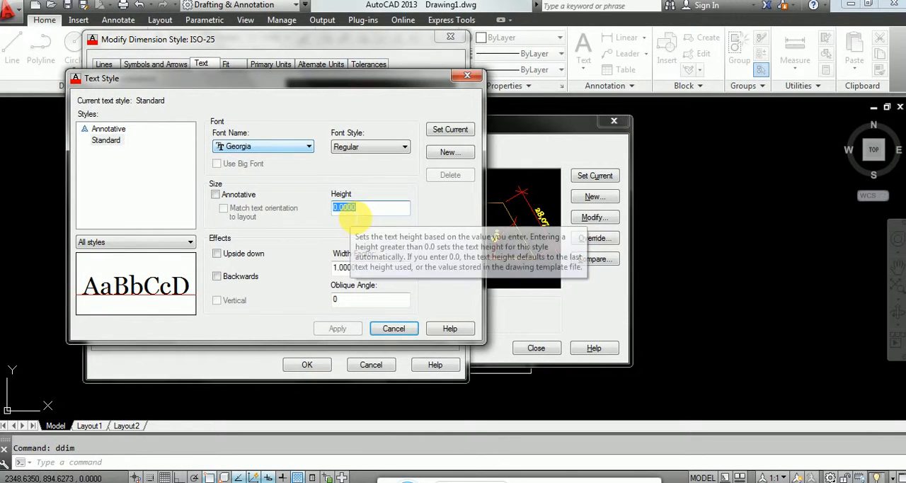
pyautogui.write('15')
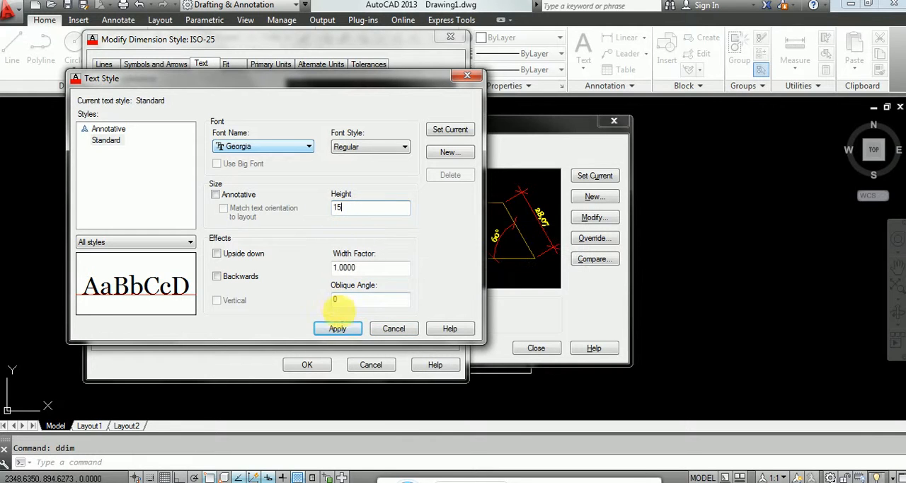
pyautogui.click(350, 330)
pyautogui.click(395, 335)
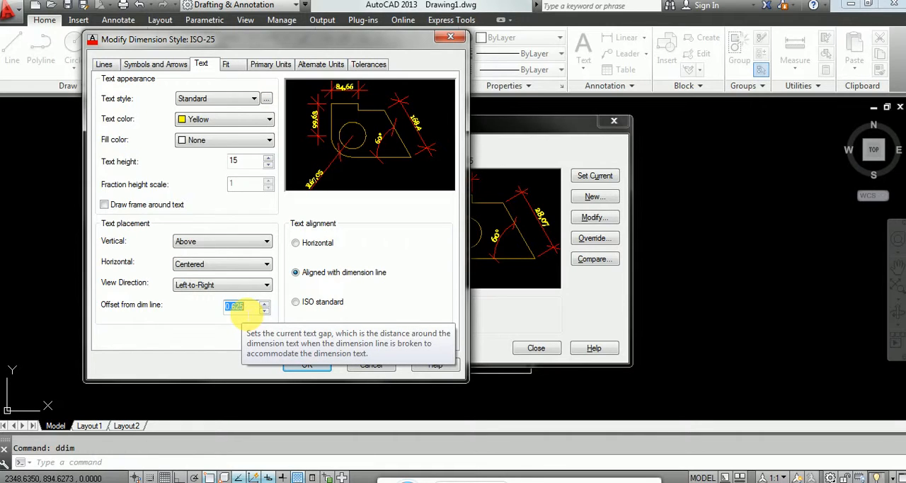
pyautogui.write('15')
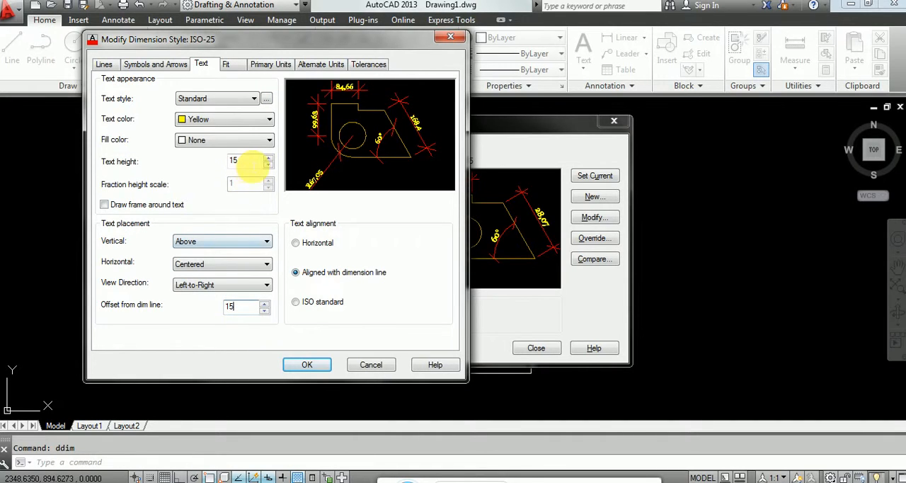
pyautogui.click(248, 161)
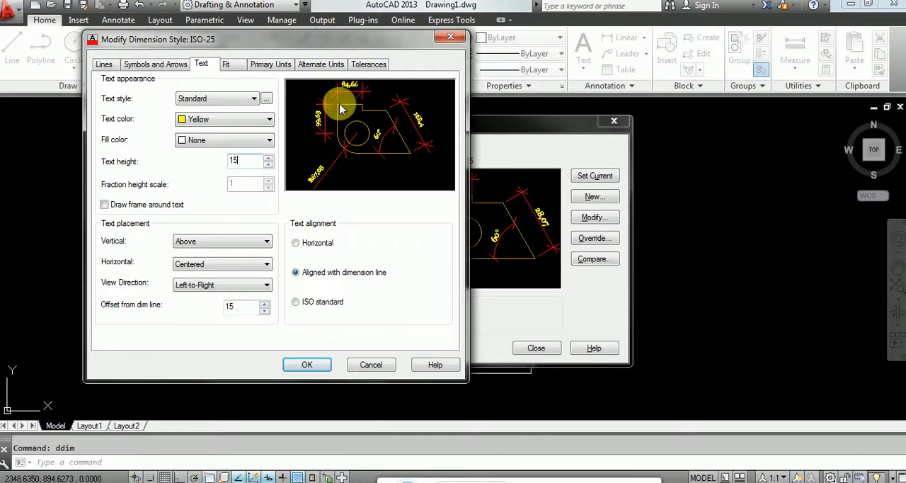
# Step: Set the dimension lines' extension beyond ticks to 20 and the baseline spacing to 25
pyautogui.click(108, 66)
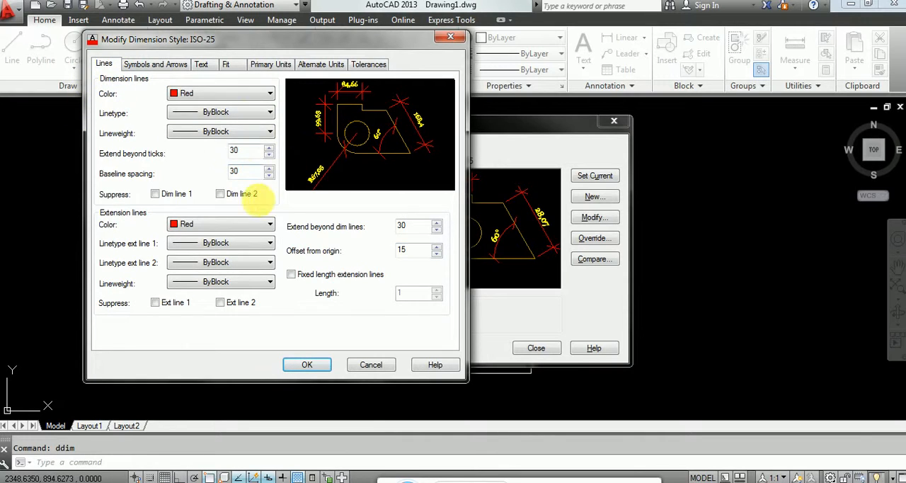
pyautogui.doubleClick(244, 151)
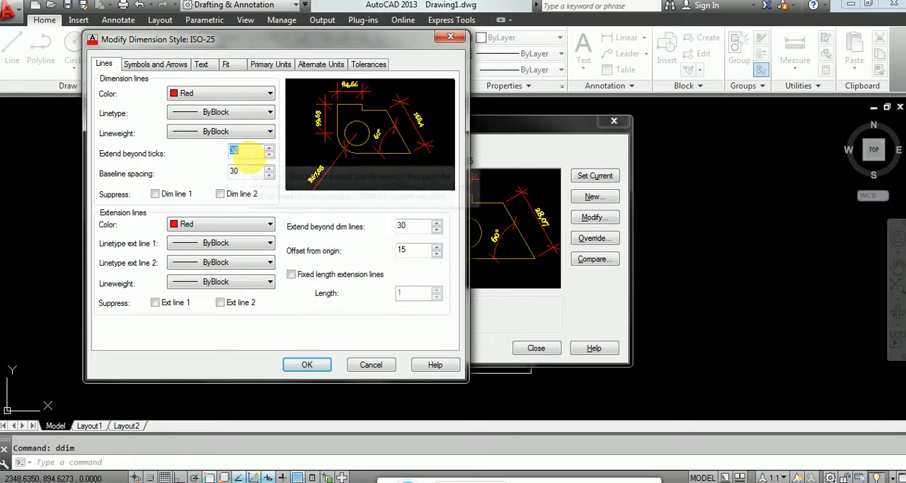
pyautogui.write('2')
pyautogui.click(252, 176)
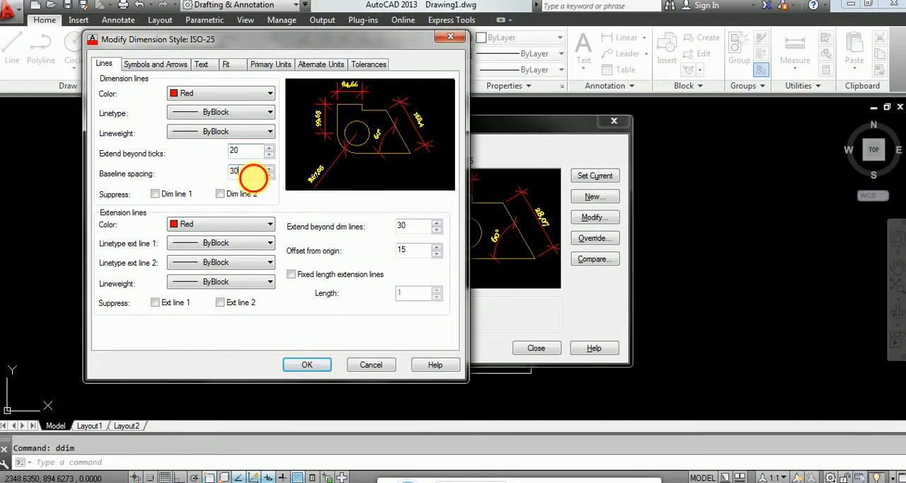
pyautogui.write('25')
# Step: Set the extension lines to extend 25 beyond the dimension lines with a 10 offset from origin, and apply the style changes
pyautogui.click(412, 225)
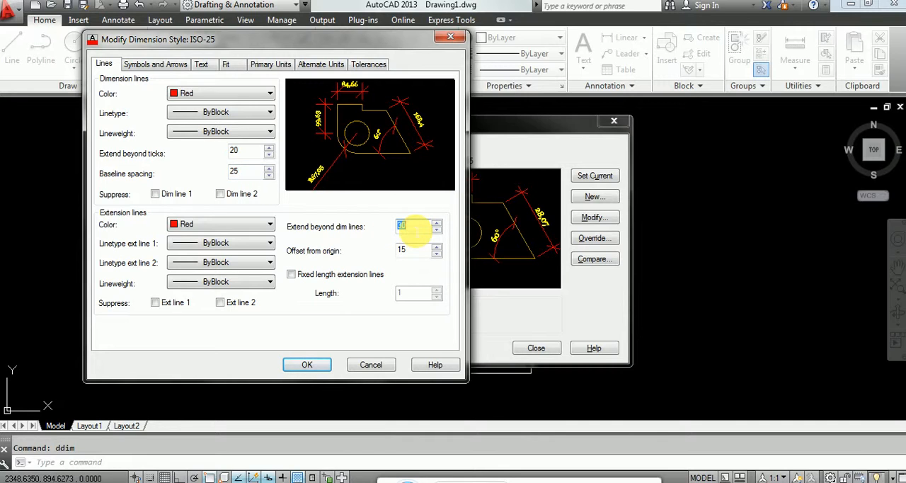
pyautogui.write('25')
pyautogui.click(414, 248)
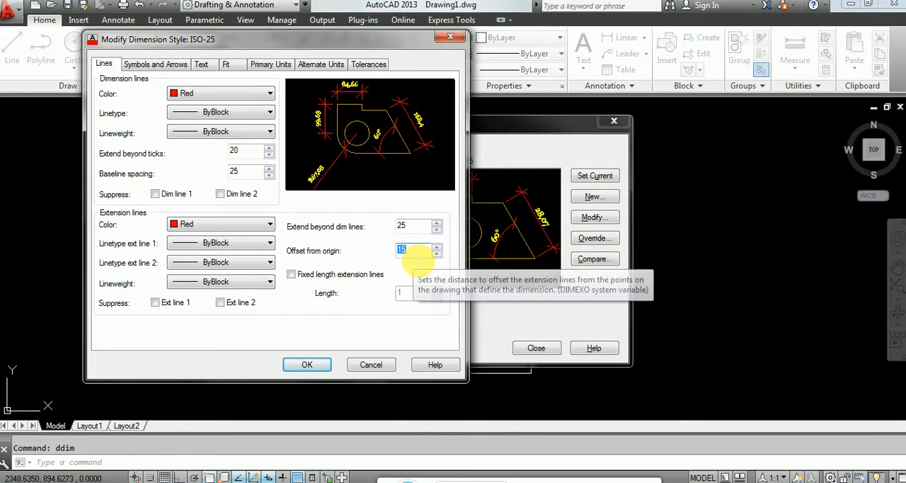
pyautogui.write('5')
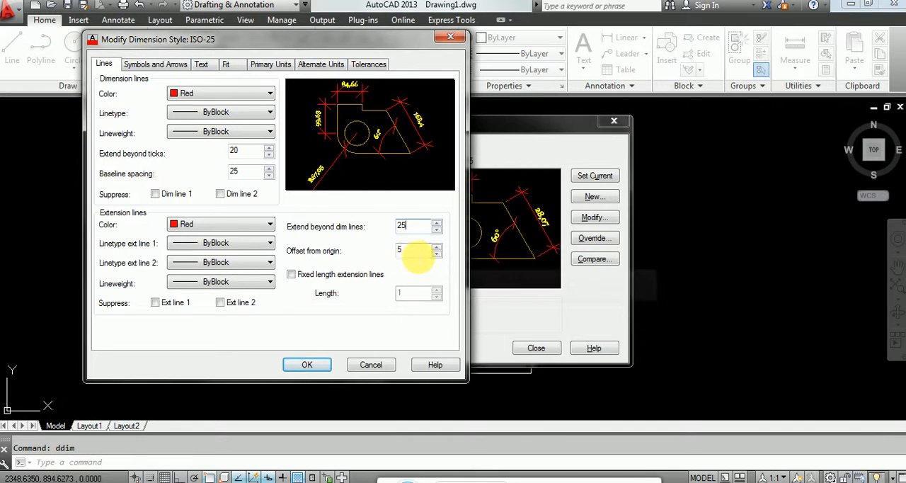
pyautogui.doubleClick(415, 254)
pyautogui.write('7')
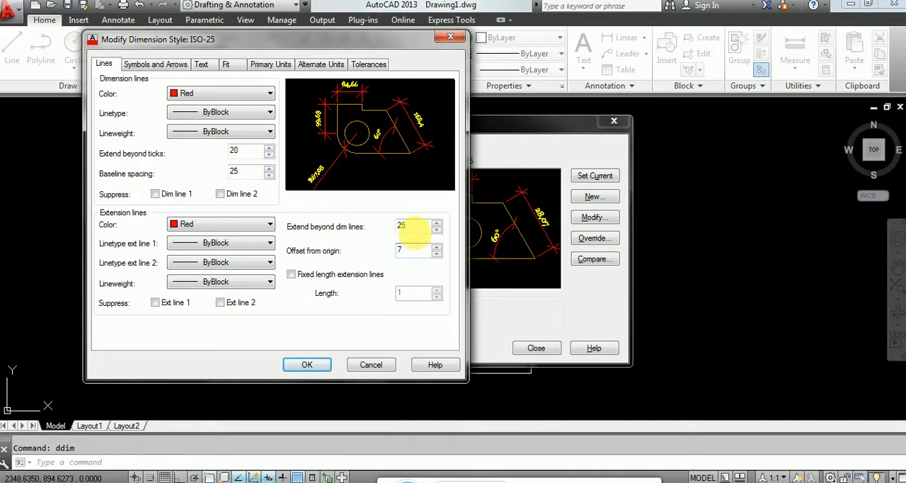
pyautogui.click(416, 227)
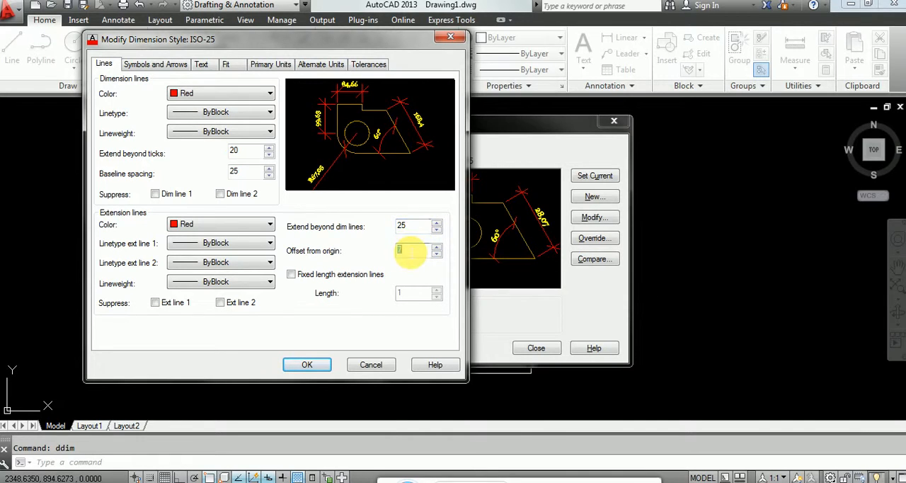
pyautogui.write('10')
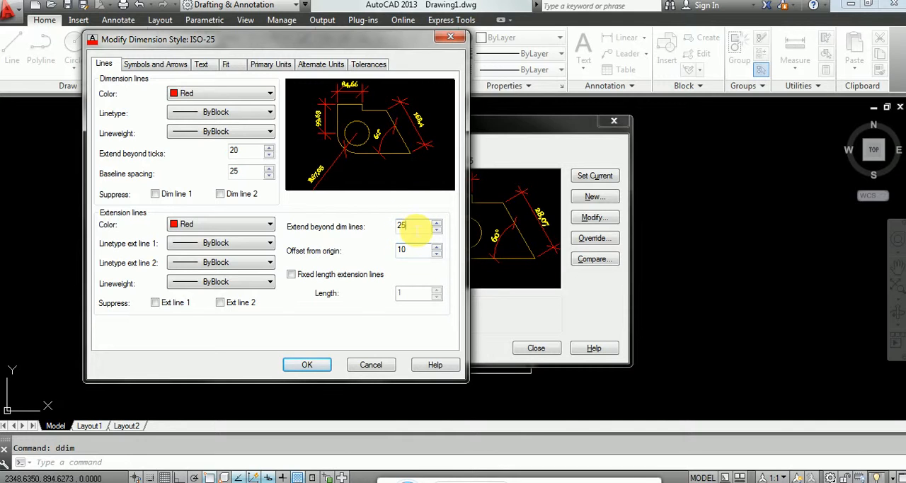
pyautogui.click(310, 364)
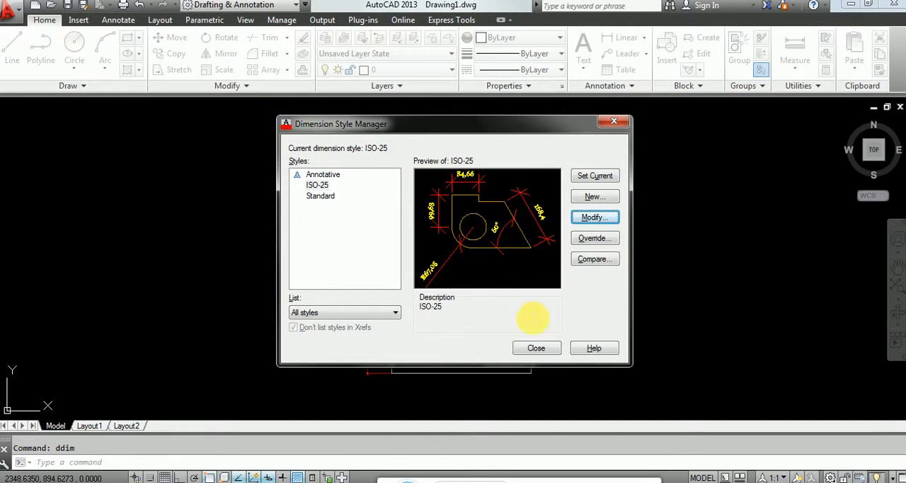
pyautogui.click(538, 348)
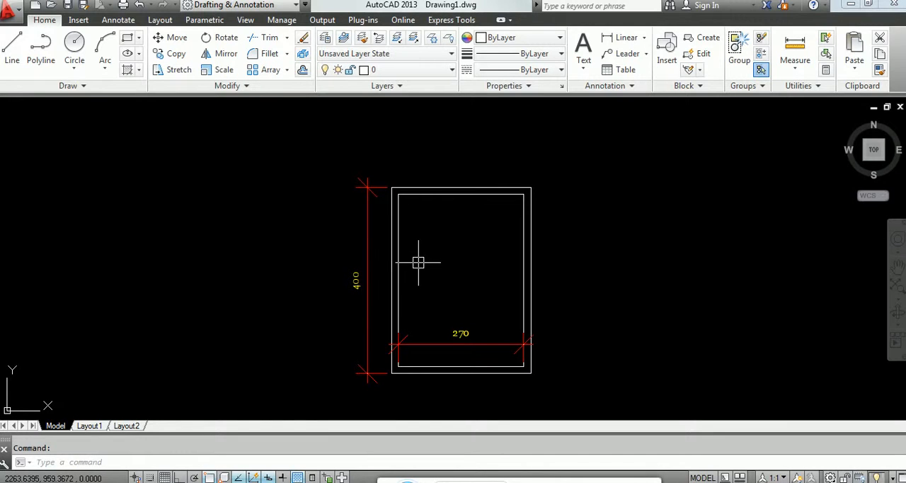
# Step: Draw an L to the right of the dimensioned frame, with a vertical line about 237 long and a horizontal line rightward, using Ortho
pyautogui.write('l')
pyautogui.press('Return')
pyautogui.click(572, 261)
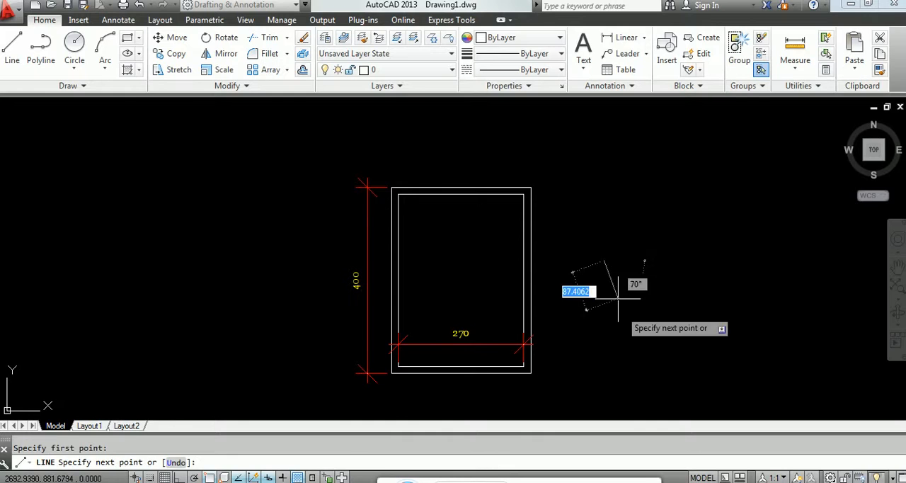
pyautogui.press('F8')
pyautogui.click(605, 370)
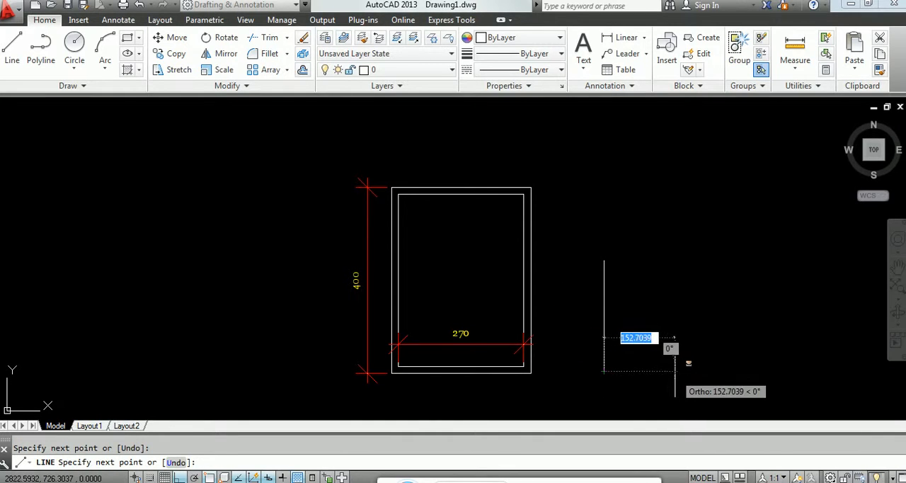
pyautogui.keyDown('shift'); pyautogui.click(687, 370); pyautogui.keyUp('shift')
pyautogui.keyDown('shift'); pyautogui.rightClick(687, 370); pyautogui.keyUp('shift')
pyautogui.rightClick(673, 354)
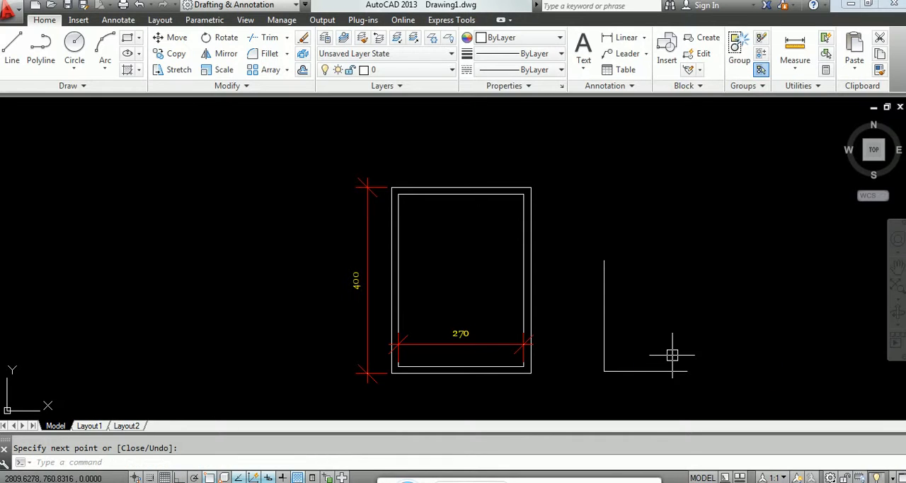
# Step: Offset the L's vertical line 0.15 to the right as the wall thickness
pyautogui.write('o')
pyautogui.press('Return')
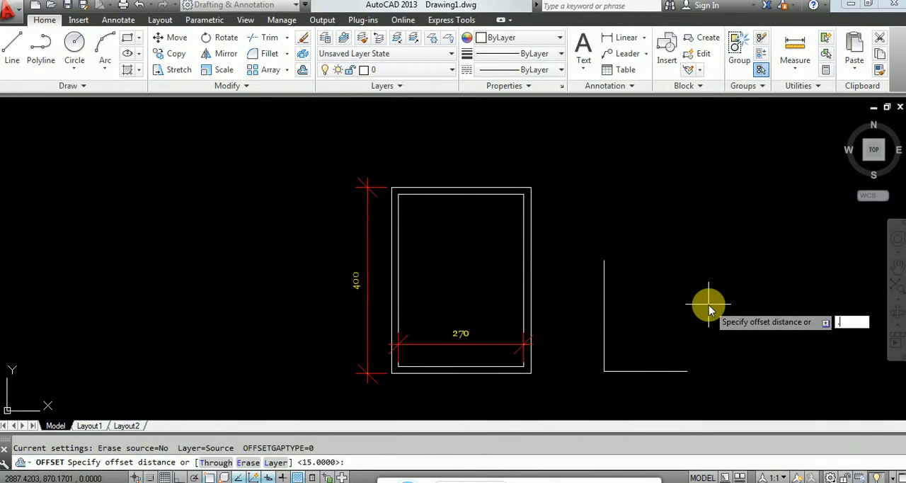
pyautogui.write('.15')
pyautogui.press('Return')
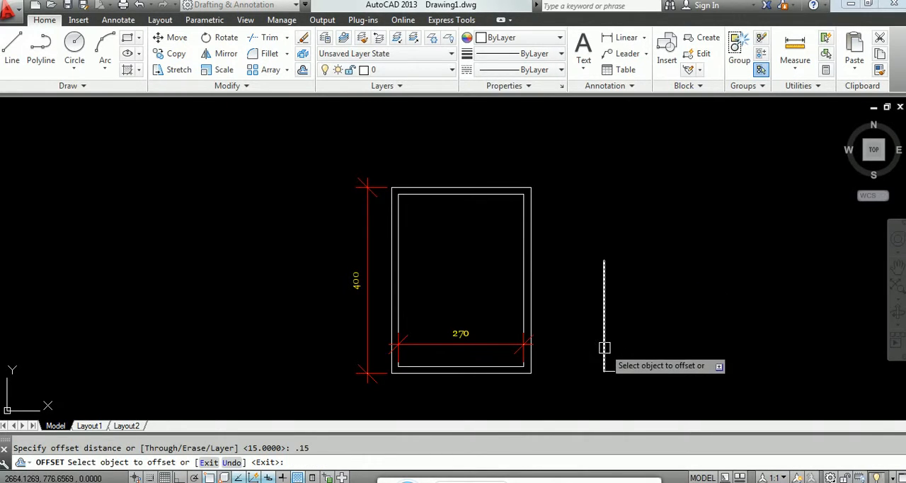
pyautogui.click(604, 347)
pyautogui.click(624, 348)
pyautogui.press('Return')
pyautogui.scroll(5, 608, 368)
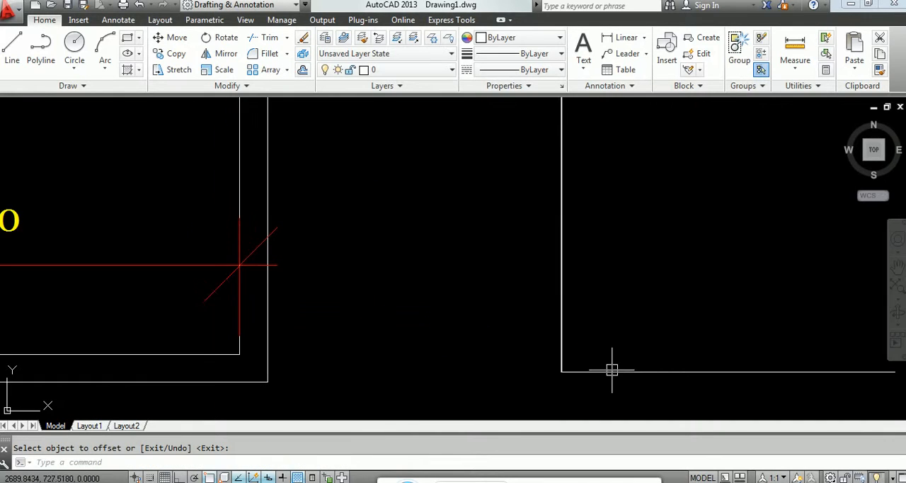
pyautogui.scroll(6, 579, 379)
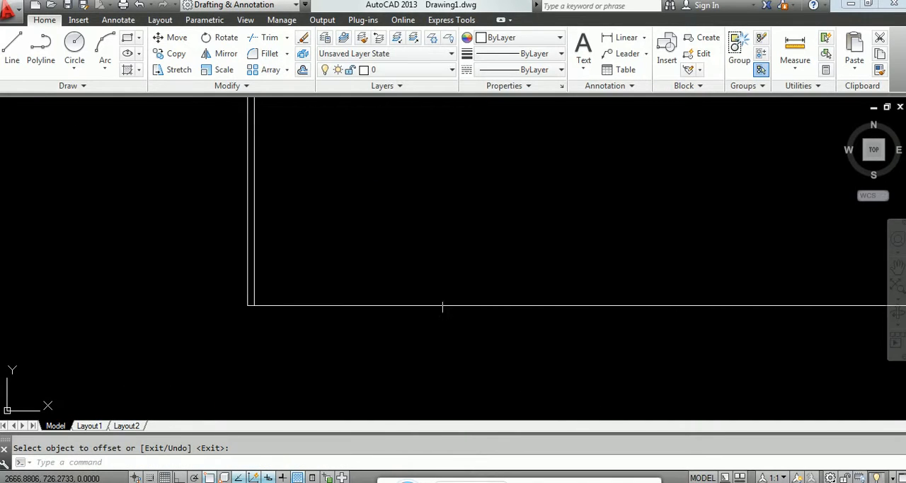
pyautogui.scroll(2, 263, 323)
pyautogui.scroll(-3, 297, 335)
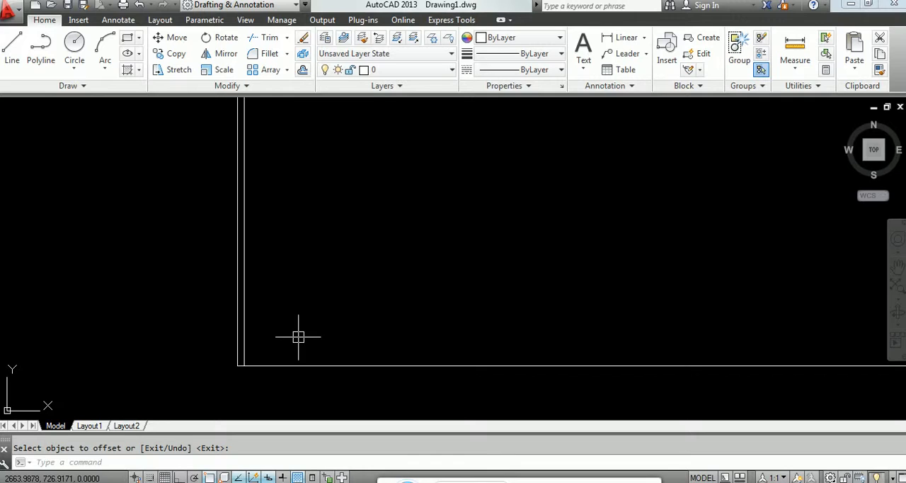
pyautogui.press('Return')
pyautogui.write('2')
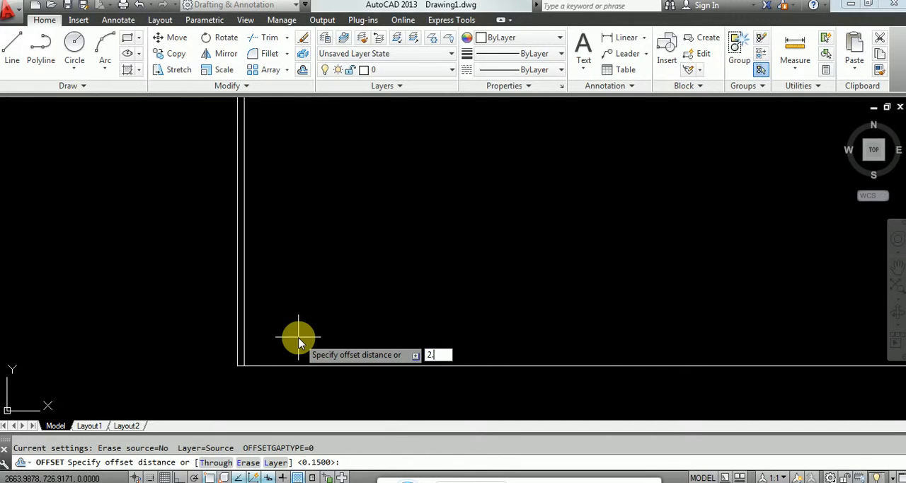
pyautogui.write('.7')
pyautogui.press('Return')
pyautogui.press('Escape')
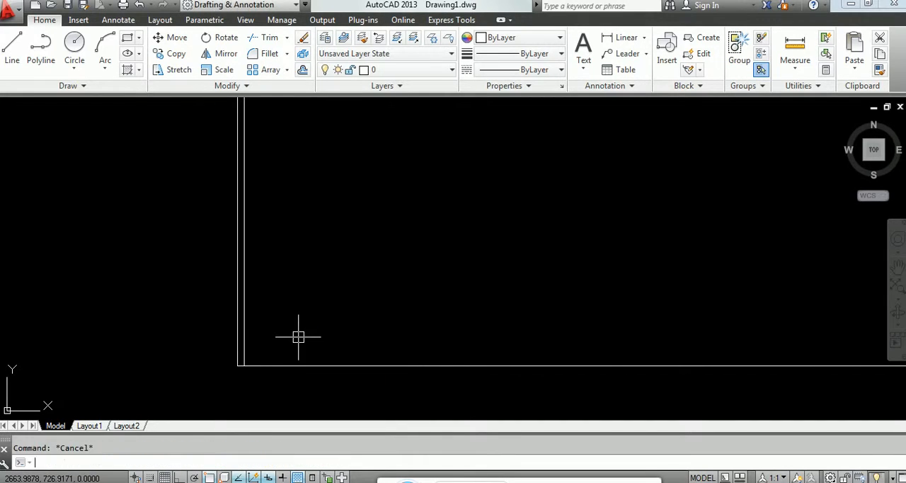
# Step: Offset the left wall's inner line 2.7 to the right to set the room's width
pyautogui.press('Return')
pyautogui.write('2.')
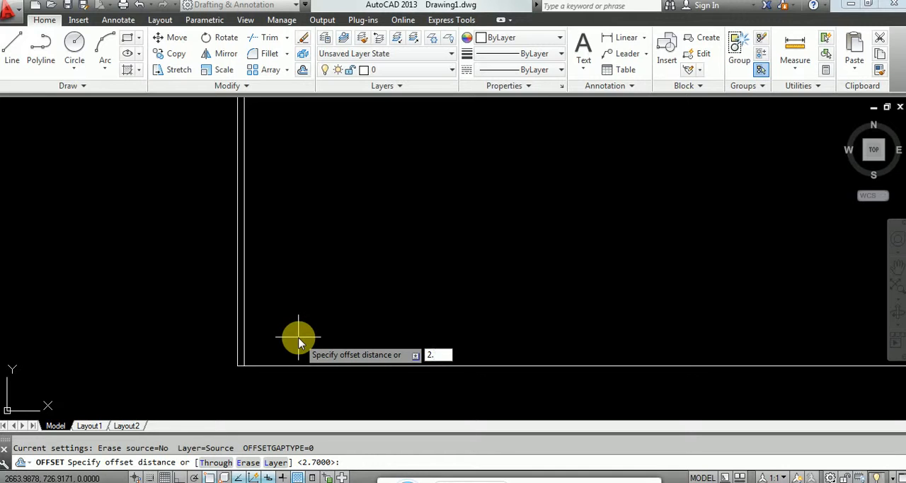
pyautogui.write('7')
pyautogui.press('Return')
pyautogui.click(245, 320)
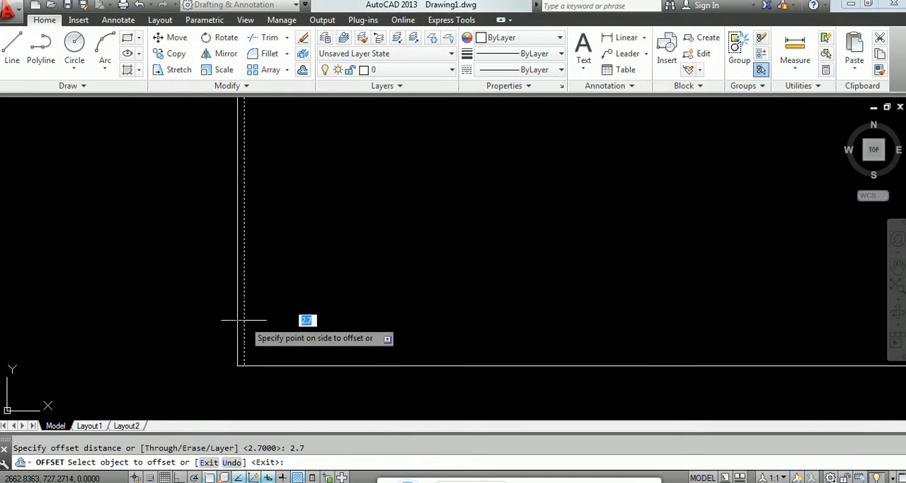
pyautogui.click(364, 295)
pyautogui.press('Return')
pyautogui.press('Return')
# Step: Offset the new vertical line 0.15 to the right to form the room's right wall
pyautogui.write('.')
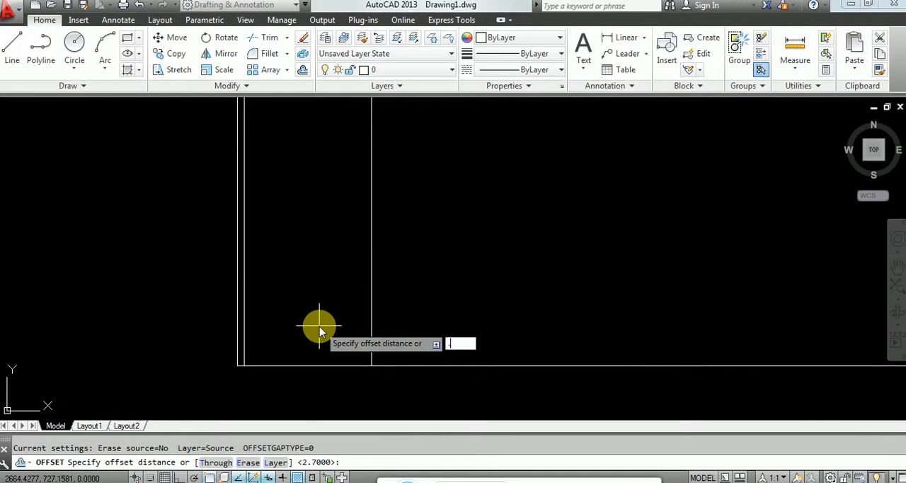
pyautogui.write('15')
pyautogui.press('Return')
pyautogui.click(373, 318)
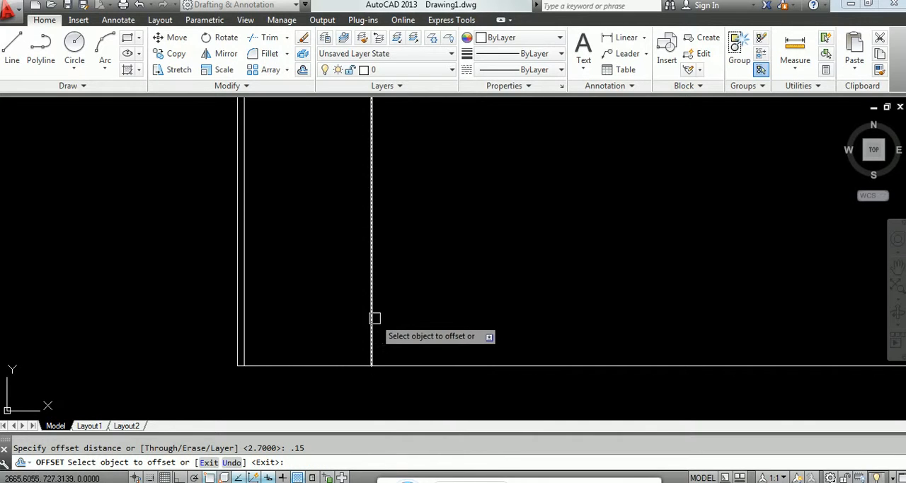
pyautogui.click(383, 315)
pyautogui.press('Return')
pyautogui.press('Return')
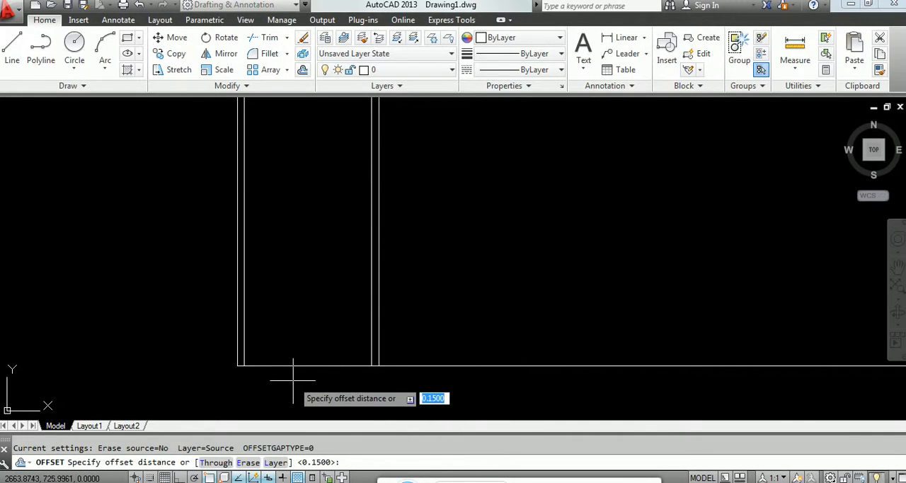
# Step: Offset the L's horizontal base line 0.15 upward to form the bottom wall
pyautogui.press('Return')
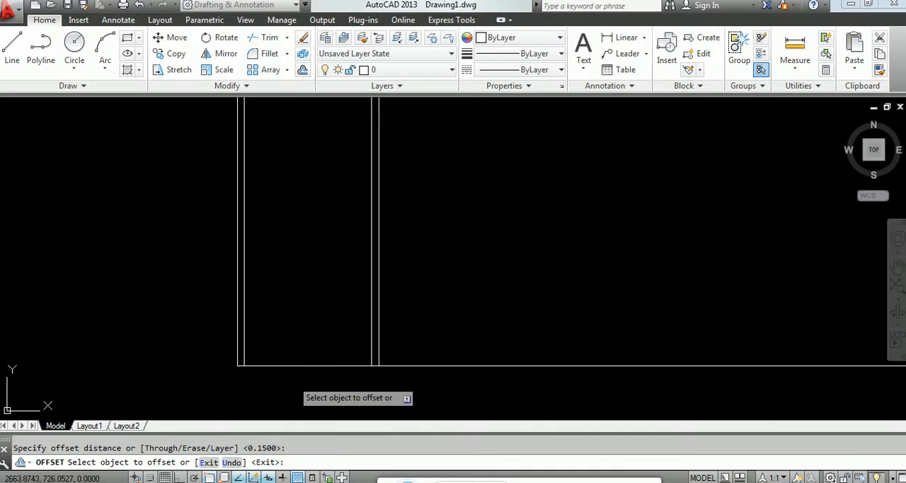
pyautogui.click(295, 366)
pyautogui.click(295, 348)
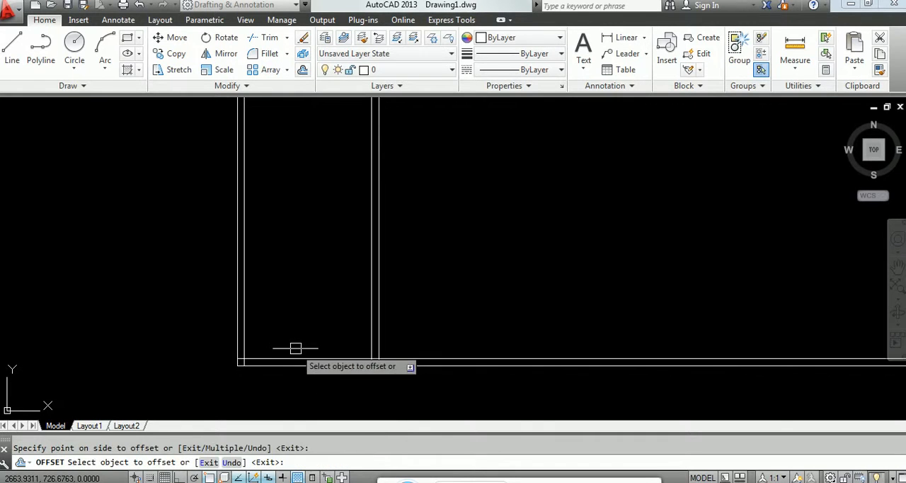
pyautogui.press('Return')
pyautogui.write('4')
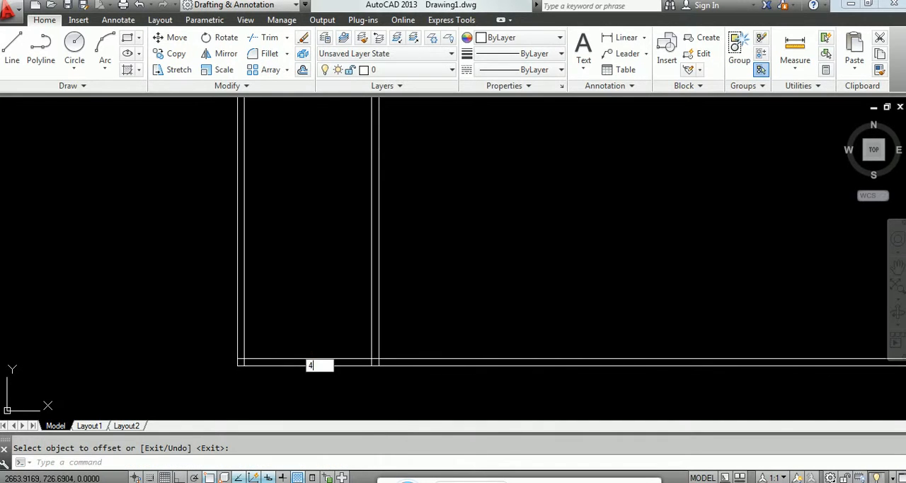
pyautogui.press('Return')
pyautogui.press('Escape')
# Step: Offset the bottom wall's inner line 4 upward to set the room's length
pyautogui.write('o')
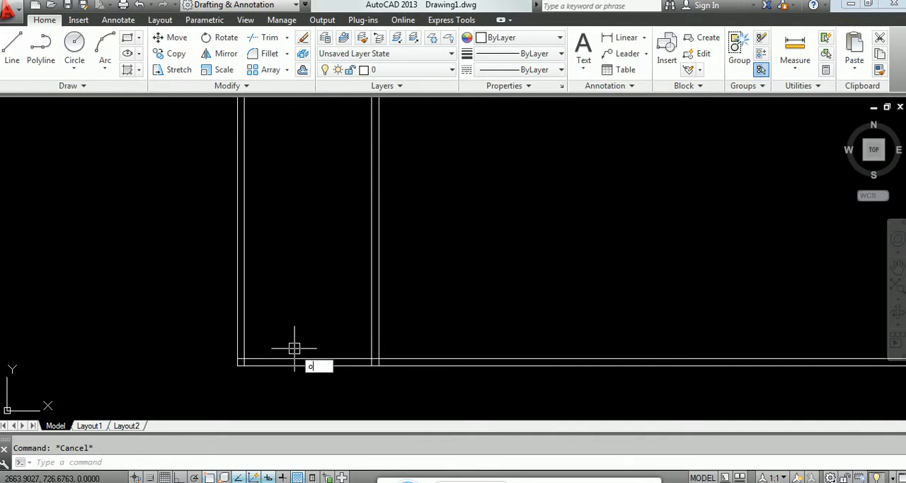
pyautogui.press('Return')
pyautogui.write('4')
pyautogui.press('Return')
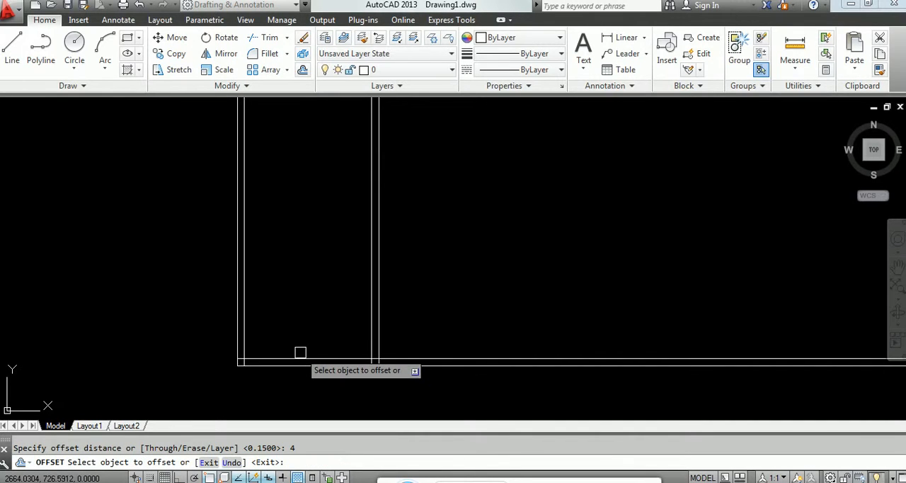
pyautogui.click(300, 360)
pyautogui.click(293, 300)
pyautogui.press('Return')
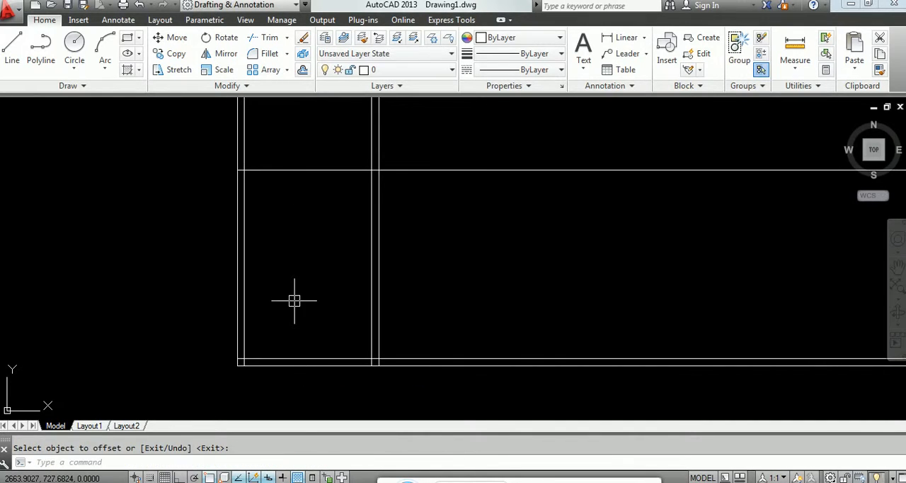
pyautogui.click(294, 300)
pyautogui.write('15')
pyautogui.press('Return')
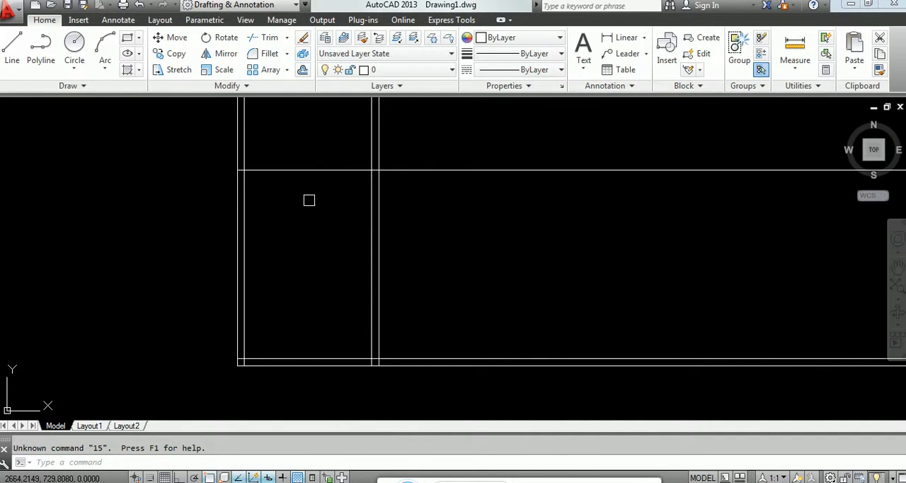
pyautogui.press('Escape')
# Step: Offset the room's upper horizontal line 0.15 upward to form the top wall
pyautogui.write('o')
pyautogui.press('Return')
pyautogui.write('.')
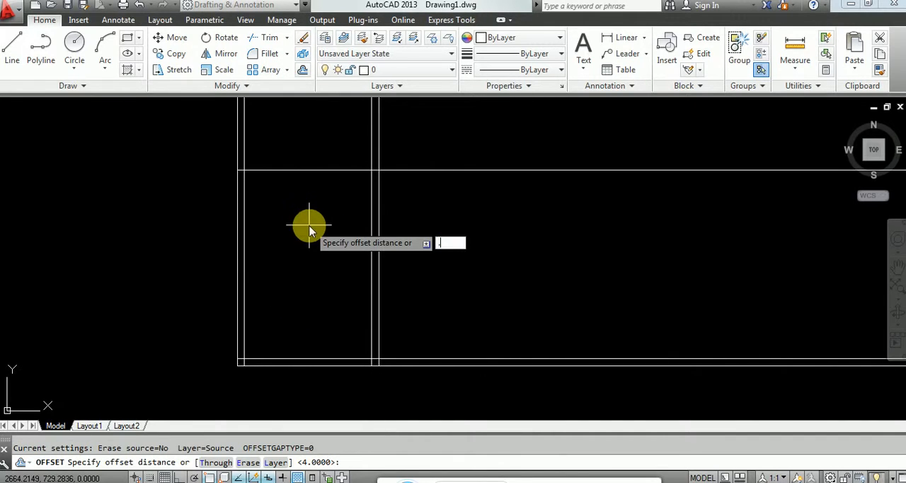
pyautogui.write('15')
pyautogui.press('Return')
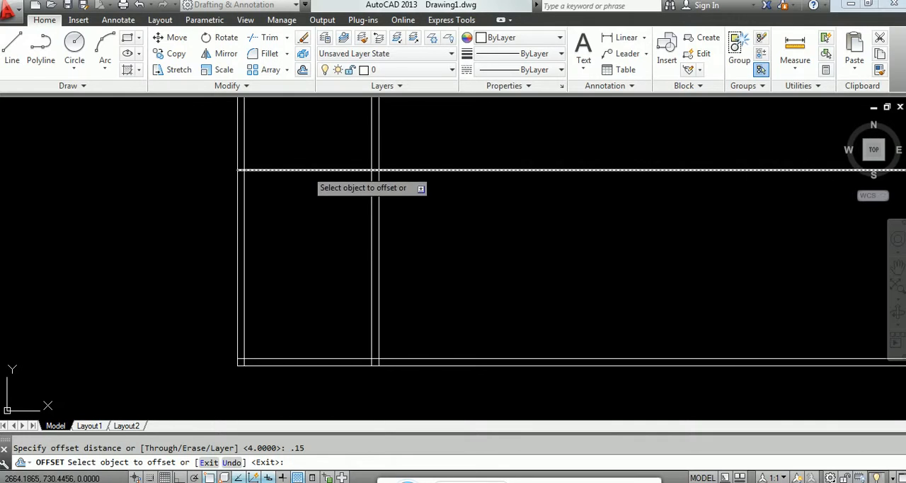
pyautogui.click(309, 170)
pyautogui.click(308, 148)
pyautogui.press('Escape')
# Step: Fillet the room's inner wall lines with radius 0 into a closed inner rectangle
pyautogui.write('f')
pyautogui.press('Return')
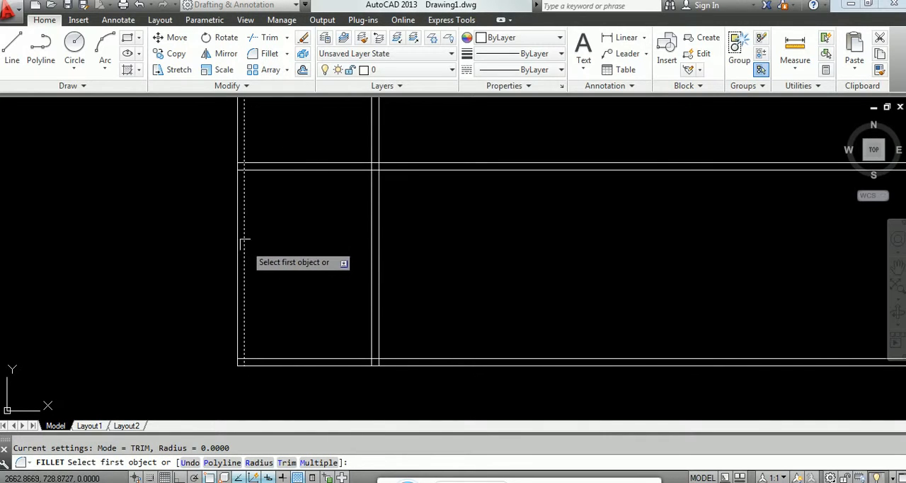
pyautogui.click(245, 245)
pyautogui.click(267, 170)
pyautogui.press('Return')
pyautogui.click(267, 170)
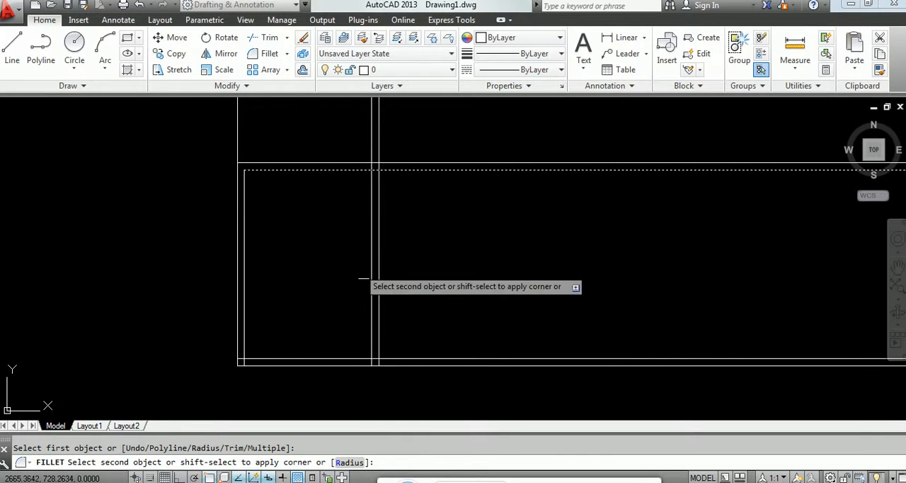
pyautogui.click(368, 281)
pyautogui.press('Return')
pyautogui.click(369, 296)
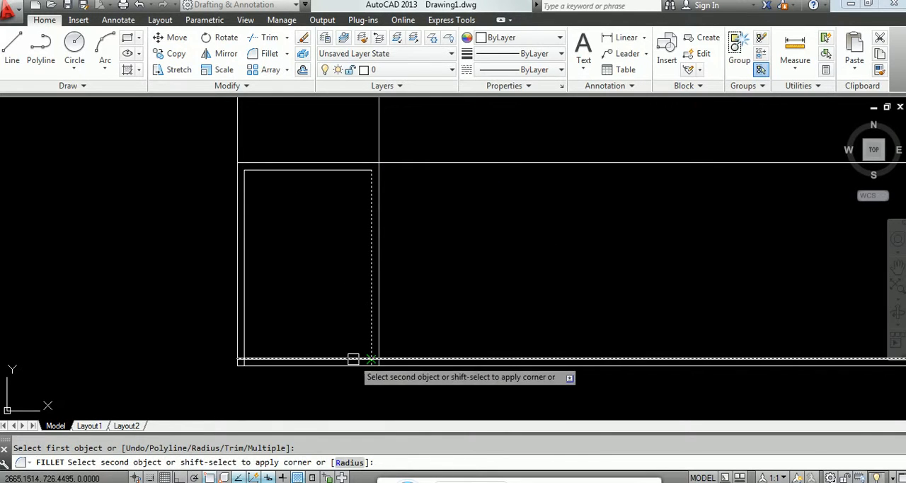
pyautogui.click(354, 358)
pyautogui.press('Return')
pyautogui.click(244, 354)
# Step: Fillet the room's outer wall lines with radius 0 at the two upper corners and the lower-right corner
pyautogui.press('Return')
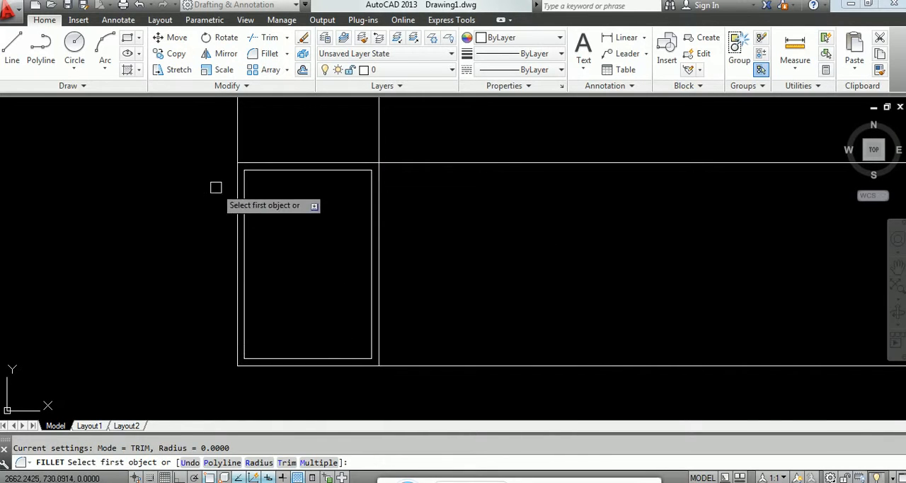
pyautogui.click(238, 171)
pyautogui.click(245, 163)
pyautogui.press('Return')
pyautogui.click(261, 162)
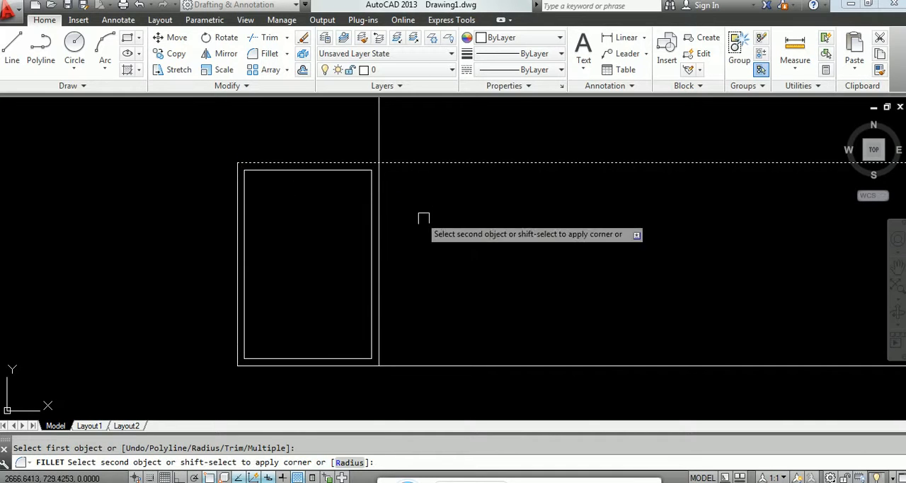
pyautogui.click(383, 174)
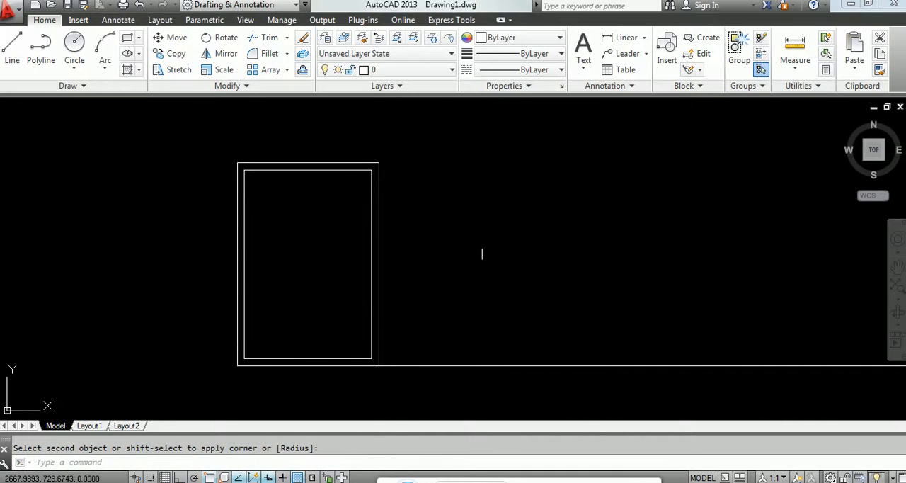
pyautogui.press('Return')
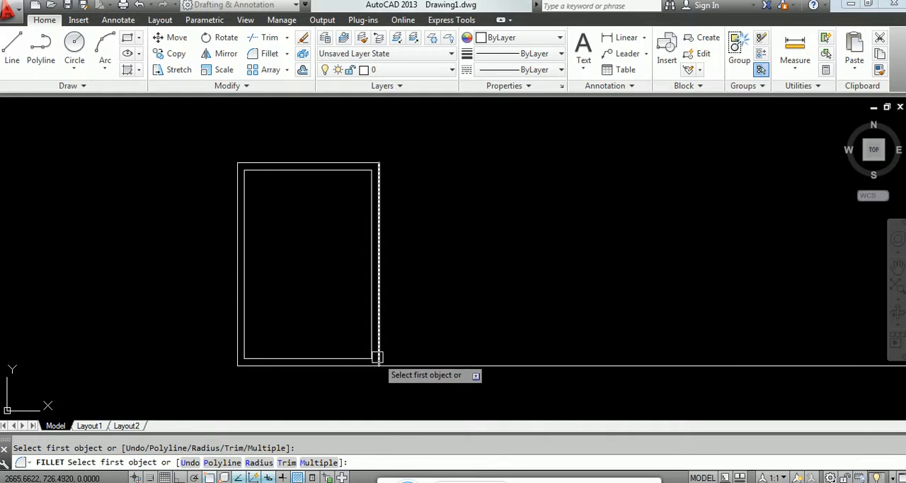
pyautogui.click(379, 355)
pyautogui.click(365, 365)
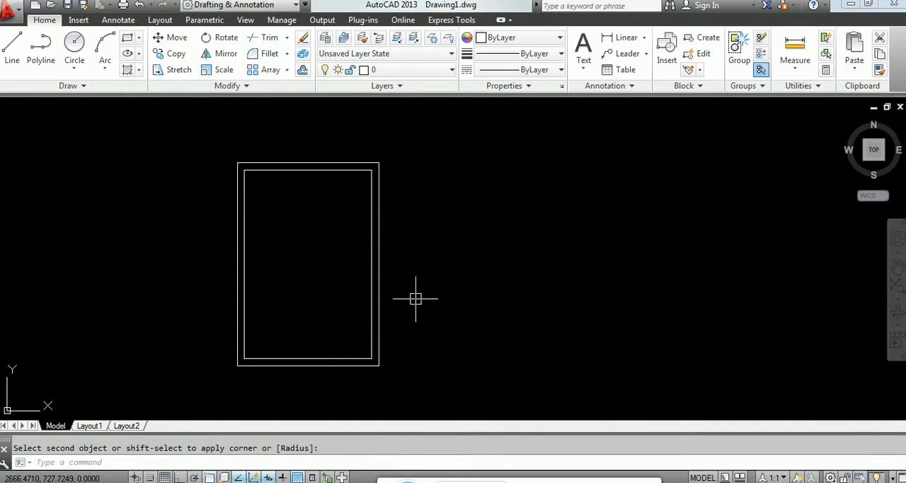
# Step: Compare the new room with the earlier dimensioned frame elsewhere in the drawing
pyautogui.scroll(-15, 416, 298)
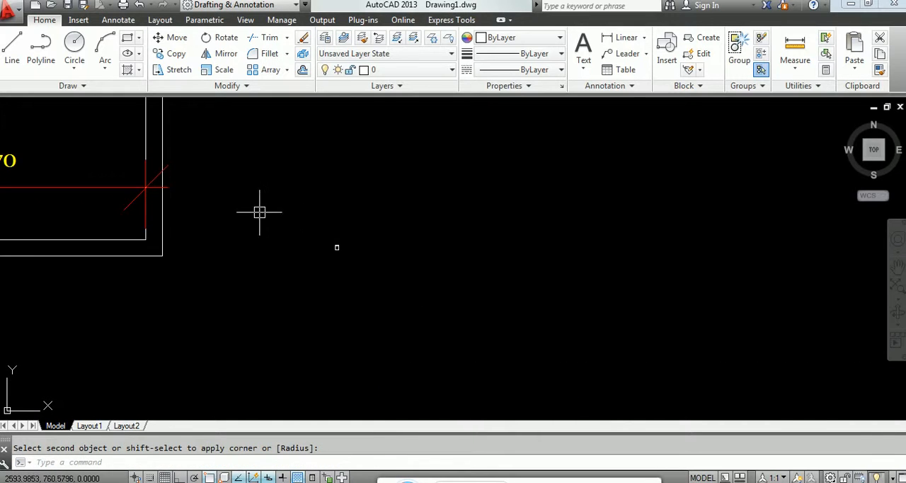
pyautogui.scroll(-2, 262, 213)
pyautogui.scroll(-2, 318, 255)
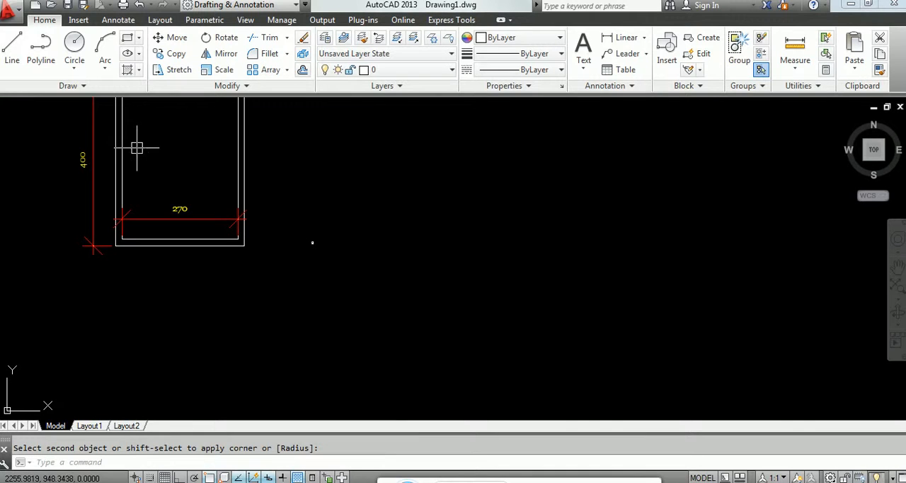
pyautogui.moveTo(185, 185); pyautogui.dragTo(200, 244, button='middle')
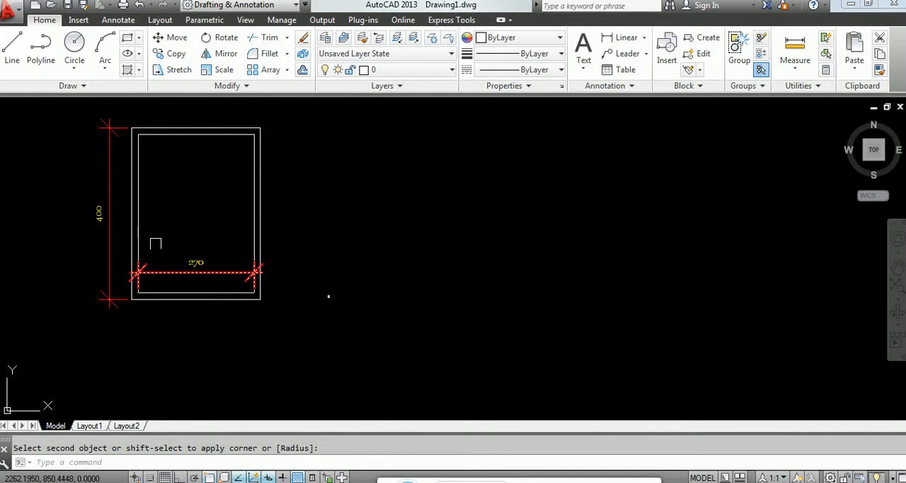
pyautogui.scroll(8, 324, 312)
pyautogui.scroll(6, 333, 213)
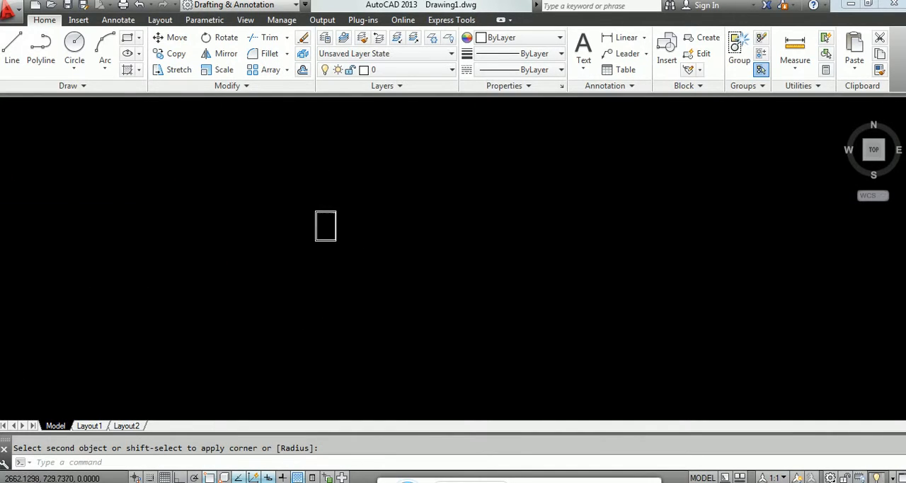
pyautogui.scroll(2, 199, 298)
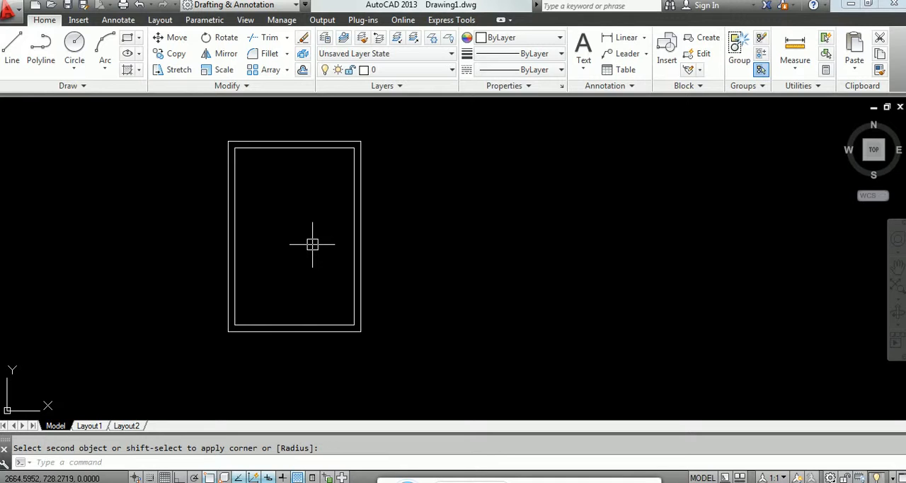
# Step: Modify the ISO-25 dimension style's dimension lines to extend 2 beyond ticks with a baseline spacing of 2.5
pyautogui.write('DDIM')
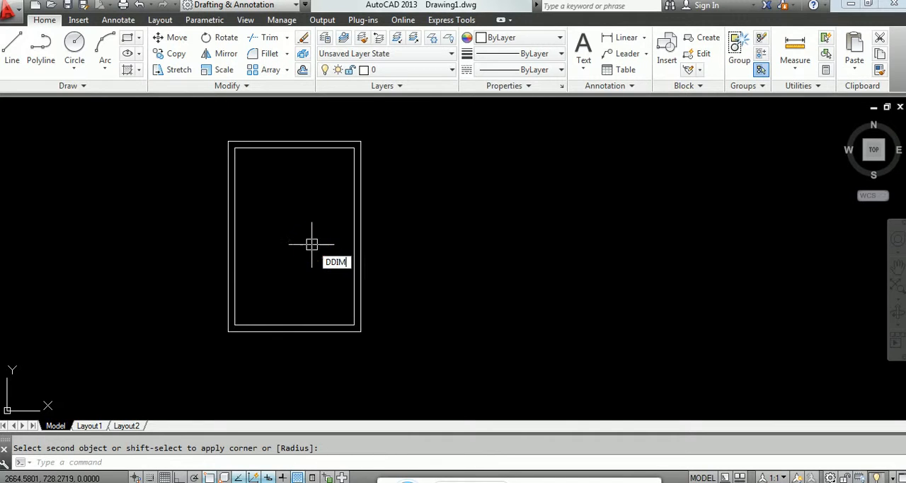
pyautogui.press('Return')
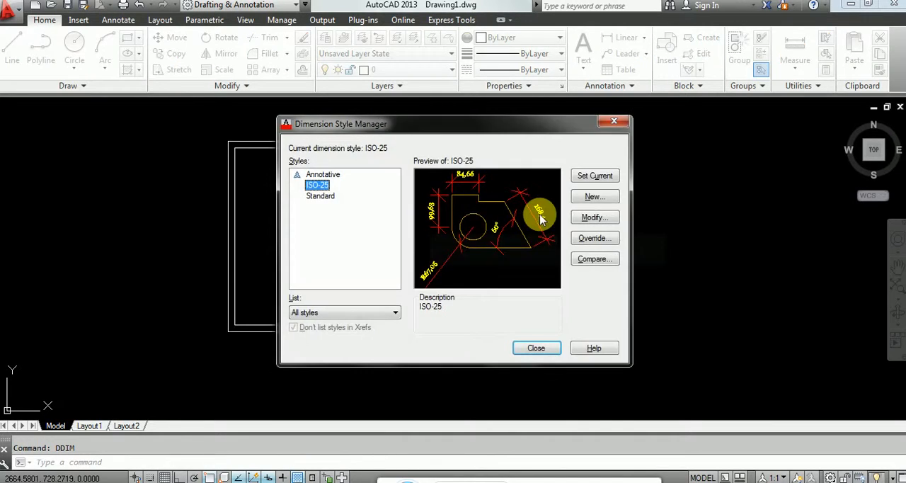
pyautogui.click(590, 220)
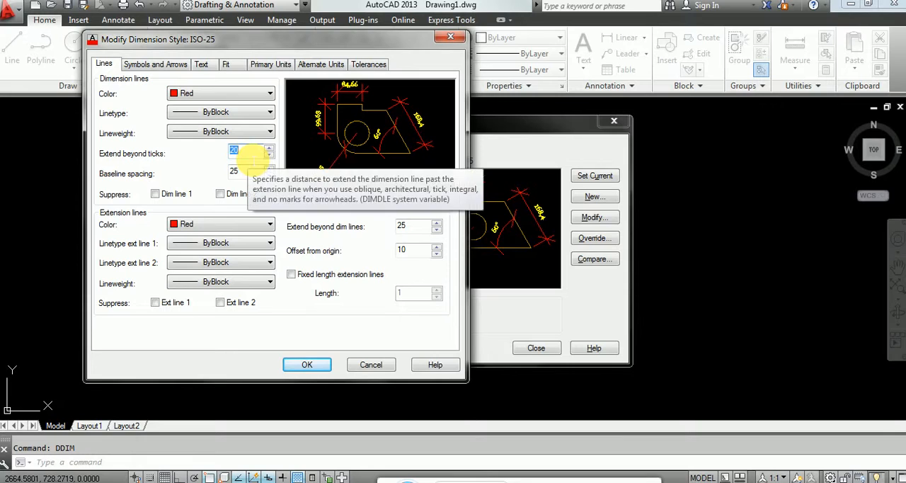
pyautogui.write('2')
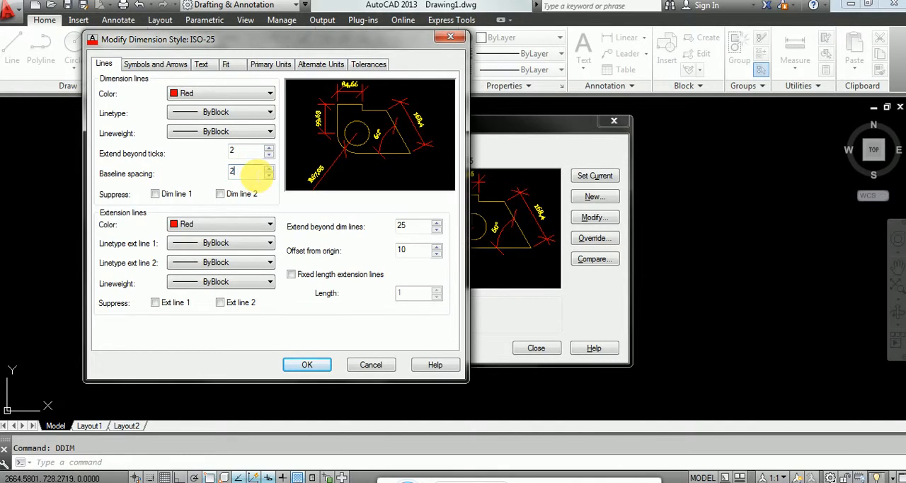
pyautogui.write('2.5')
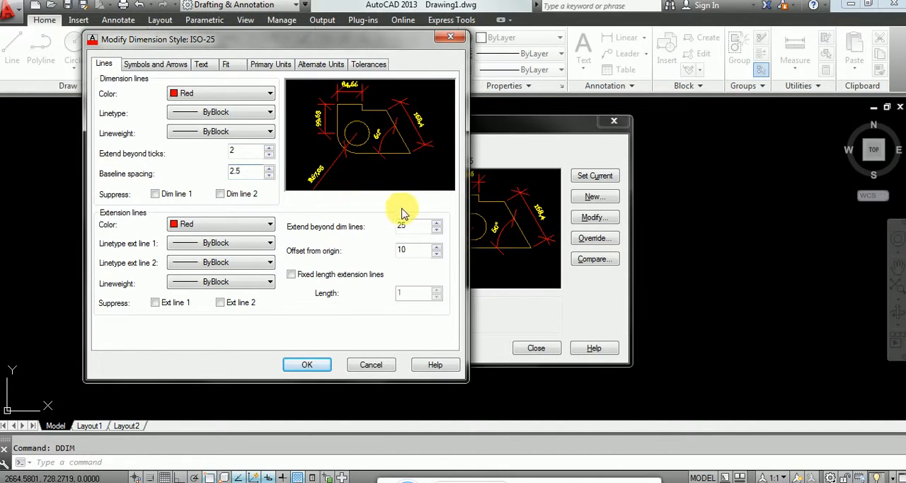
# Step: Set the extension lines to extend 2.5 beyond the dimension lines and their offset from origin to 1
pyautogui.doubleClick(416, 226)
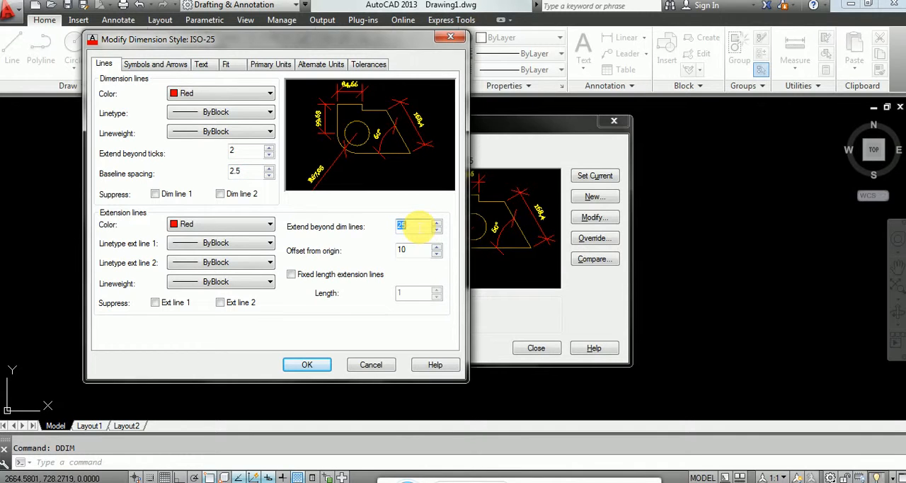
pyautogui.write('2.5')
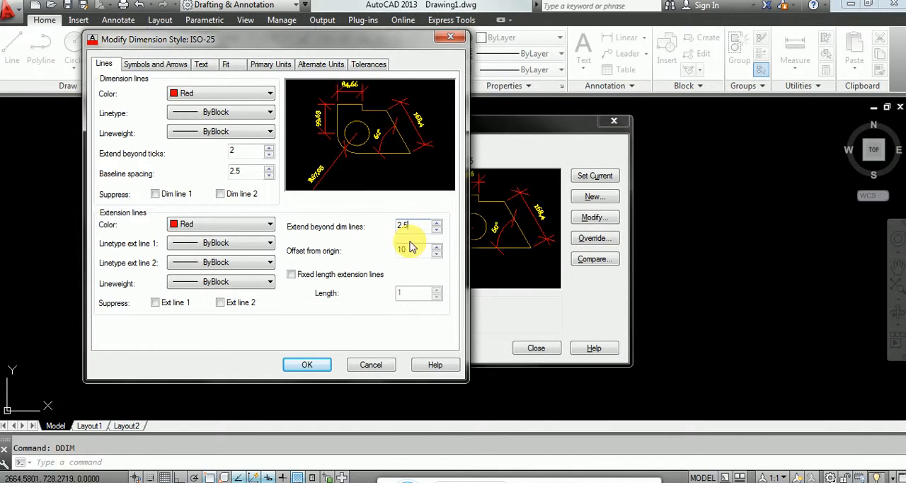
pyautogui.doubleClick(409, 249)
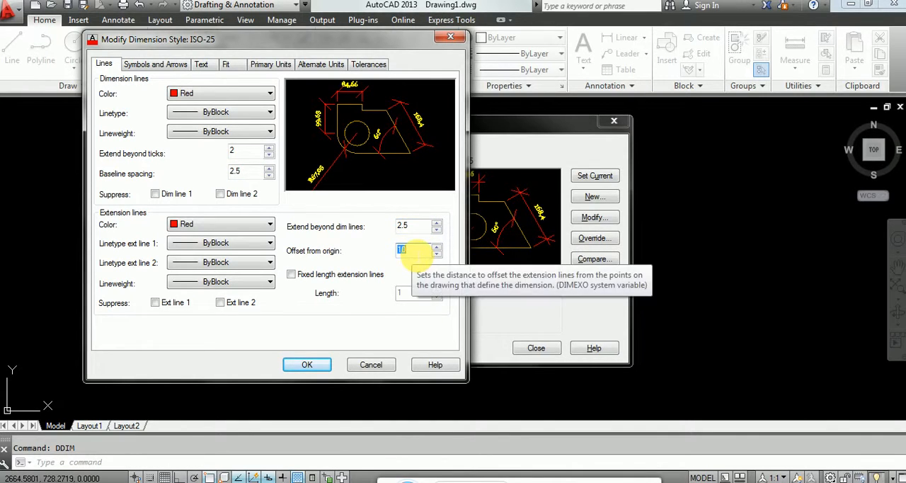
pyautogui.write('1')
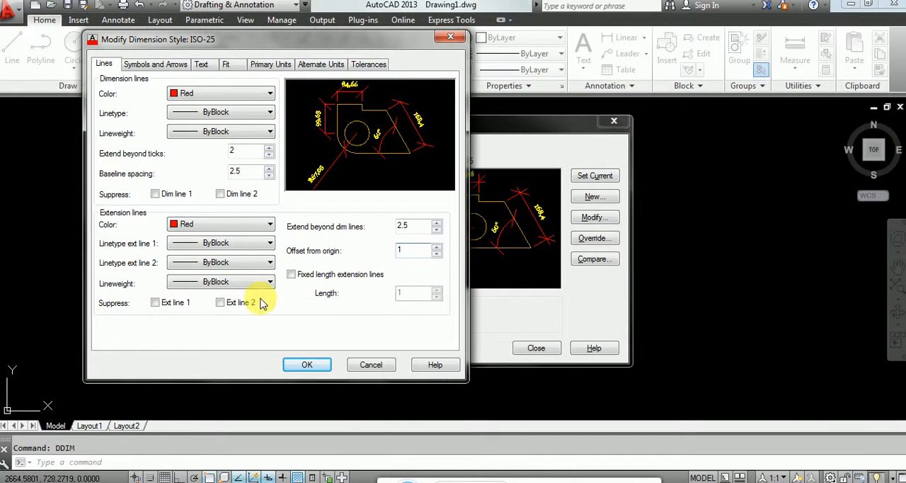
# Step: Set the dimension style's arrow size to 4, jog height factor to 1.5 and break size to 3.5
pyautogui.click(177, 63)
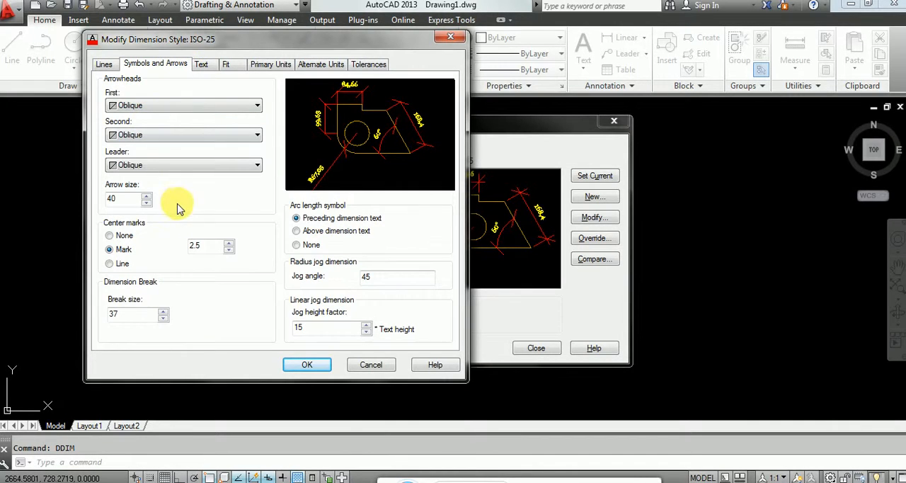
pyautogui.write('4')
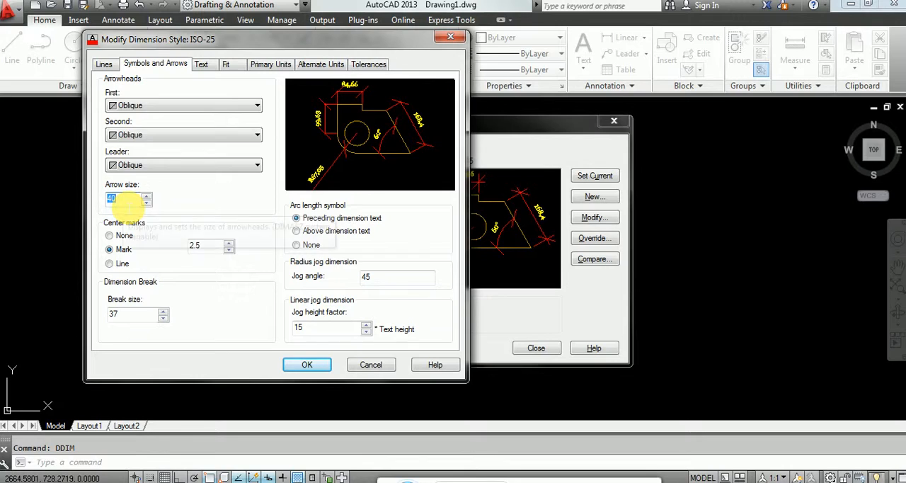
pyautogui.doubleClick(304, 327)
pyautogui.write('1.')
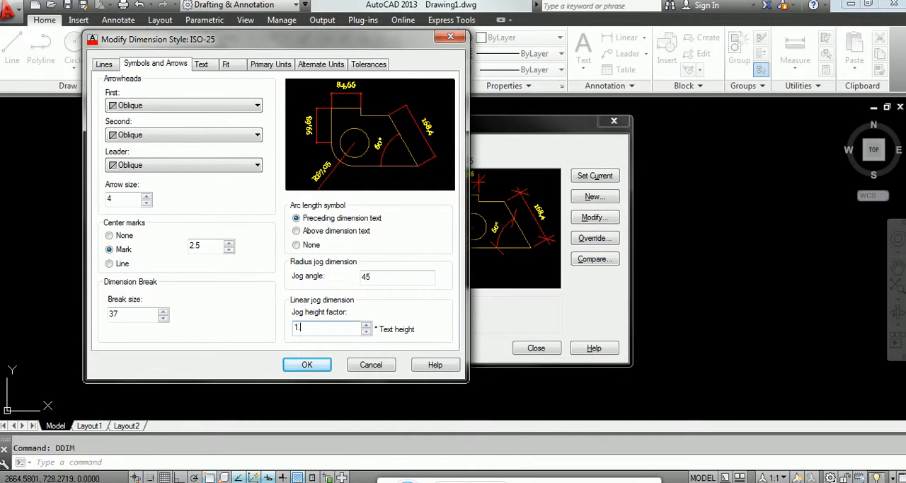
pyautogui.write('5')
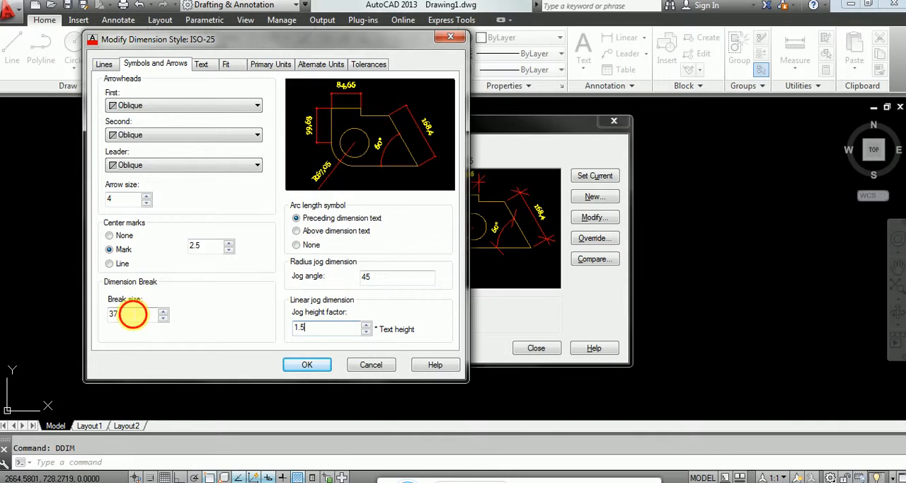
pyautogui.write('3.')
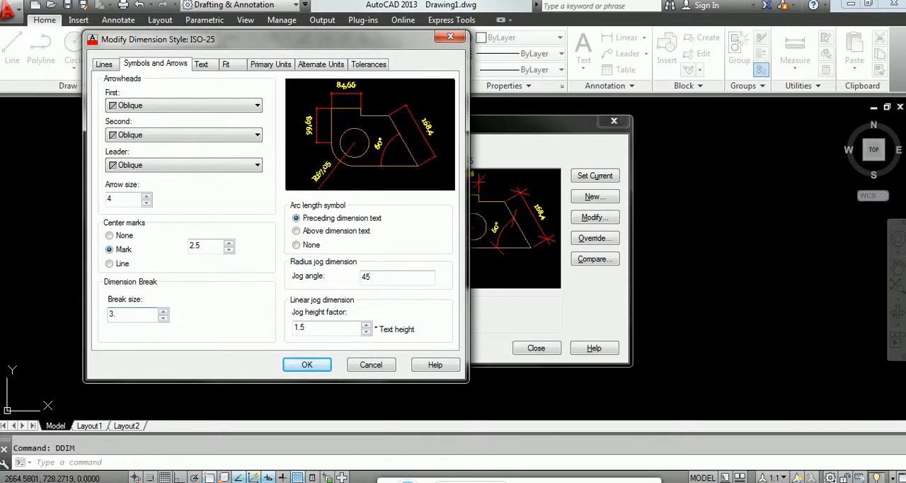
pyautogui.write('5')
# Step: Set the Standard text style's height to 1.5 for the dimension text and save the ISO-25 changes
pyautogui.click(206, 65)
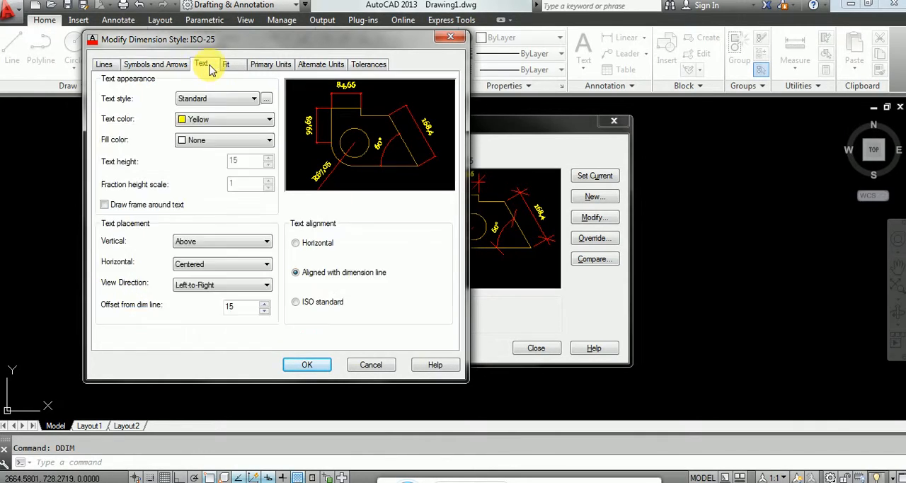
pyautogui.click(267, 100)
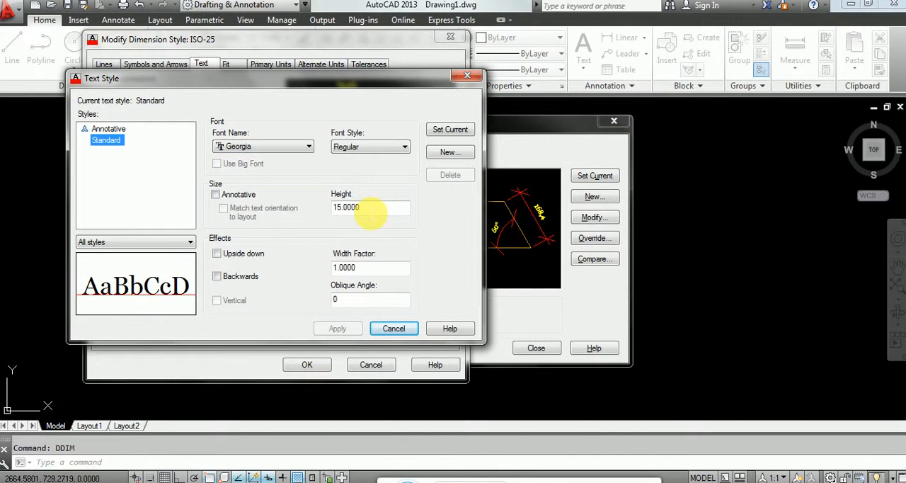
pyautogui.doubleClick(369, 209)
pyautogui.write('1.5')
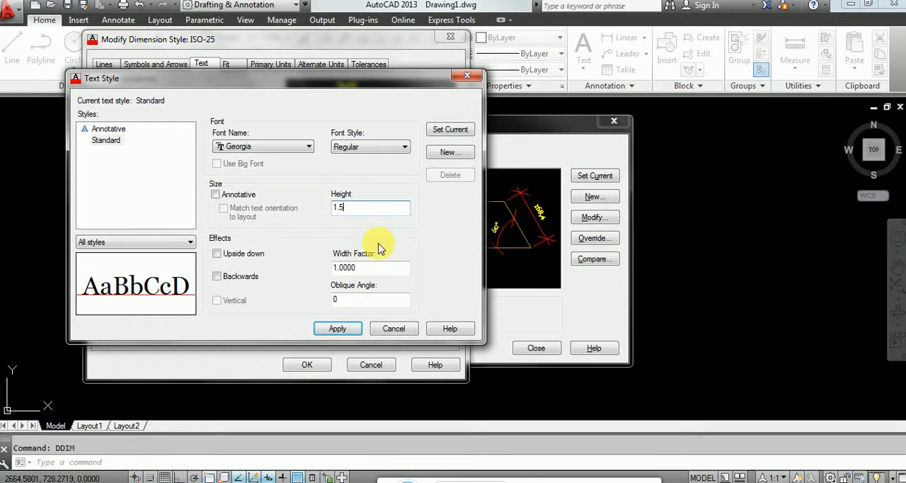
pyautogui.click(352, 328)
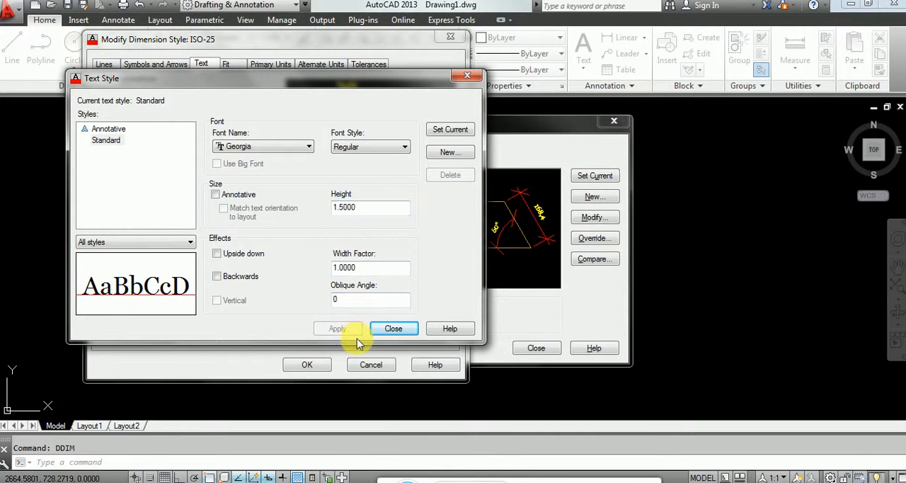
pyautogui.click(392, 328)
pyautogui.click(306, 364)
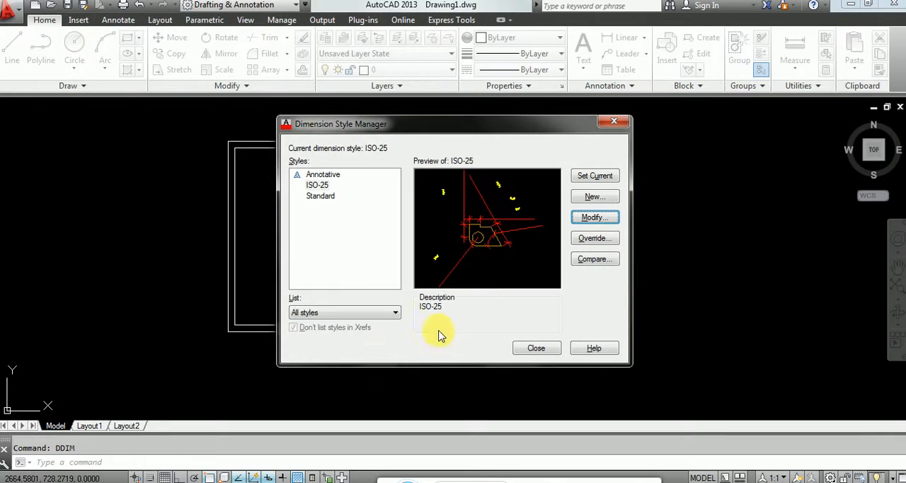
pyautogui.click(522, 345)
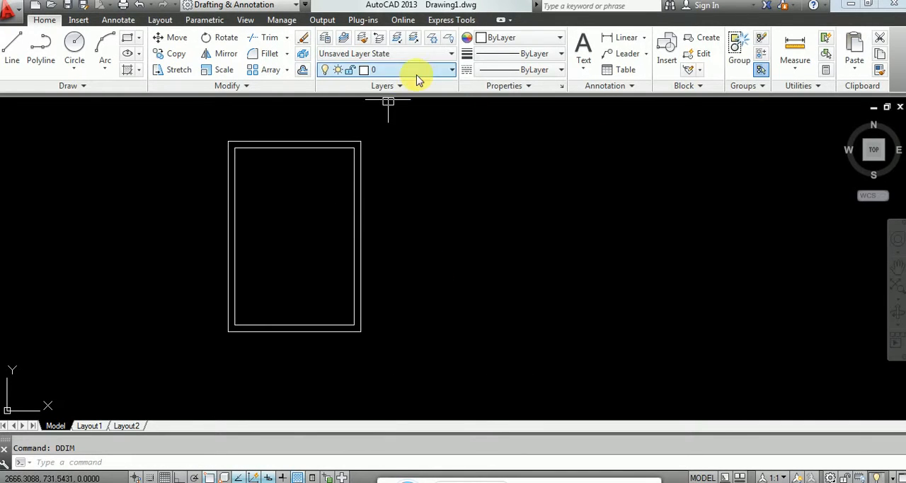
# Step: Add a linear dimension to the full height of the room's outer left wall, placed outside the room
pyautogui.click(623, 37)
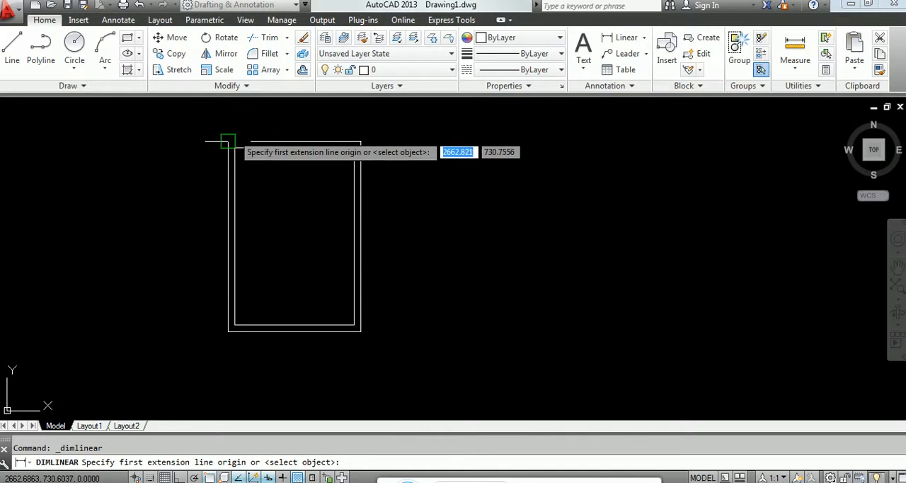
pyautogui.click(228, 141)
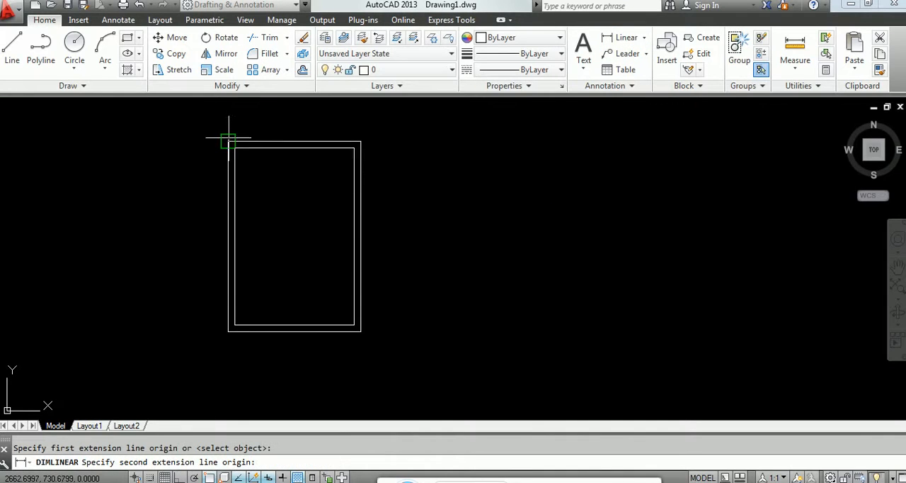
pyautogui.click(229, 332)
pyautogui.click(157, 257)
pyautogui.scroll(-8, 131, 243)
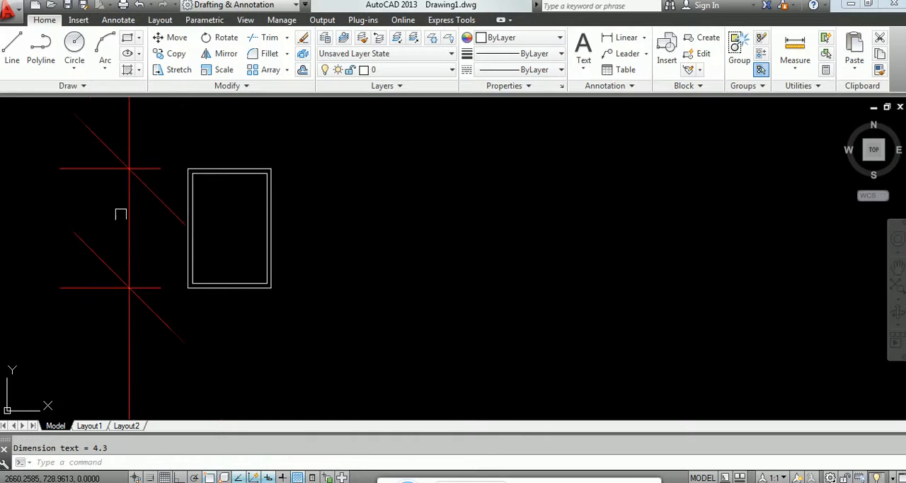
pyautogui.scroll(8, 75, 186)
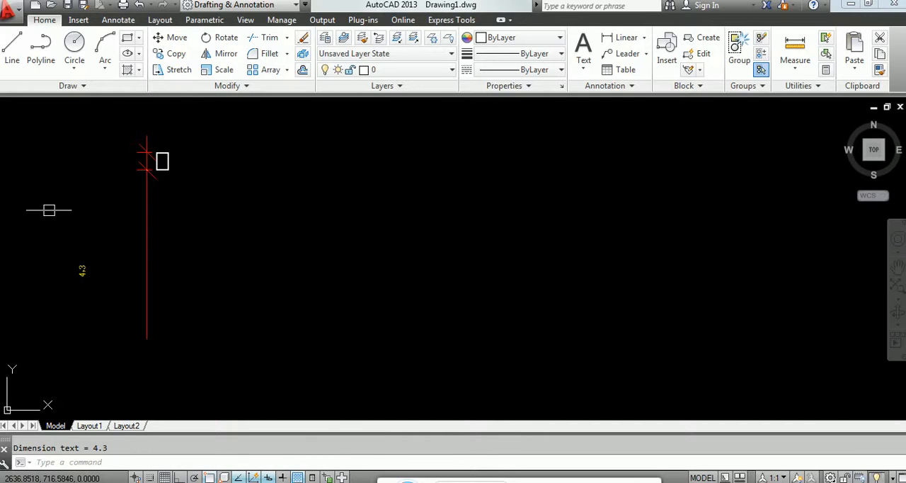
pyautogui.scroll(-5, 295, 151)
pyautogui.scroll(8, 322, 277)
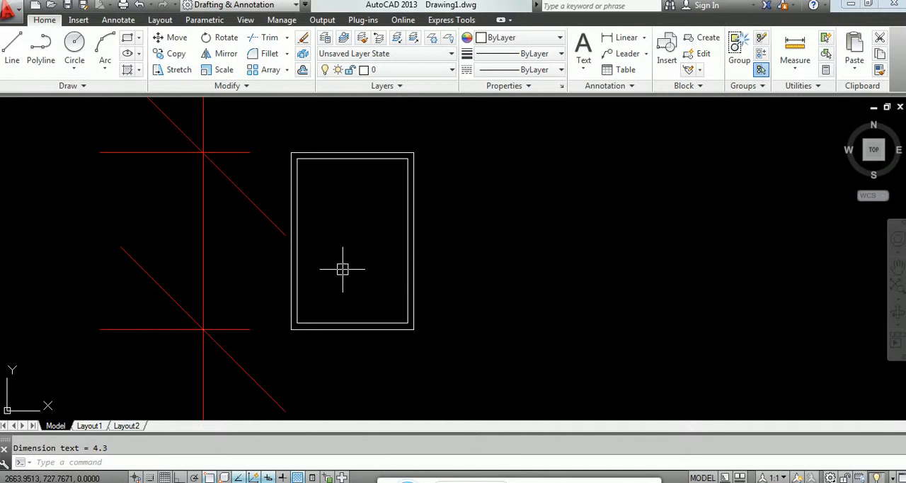
# Step: Modify the ISO-25 dimension style so its text offset from the dimension line is 1, and save the change
pyautogui.write('ddim')
pyautogui.press('Return')
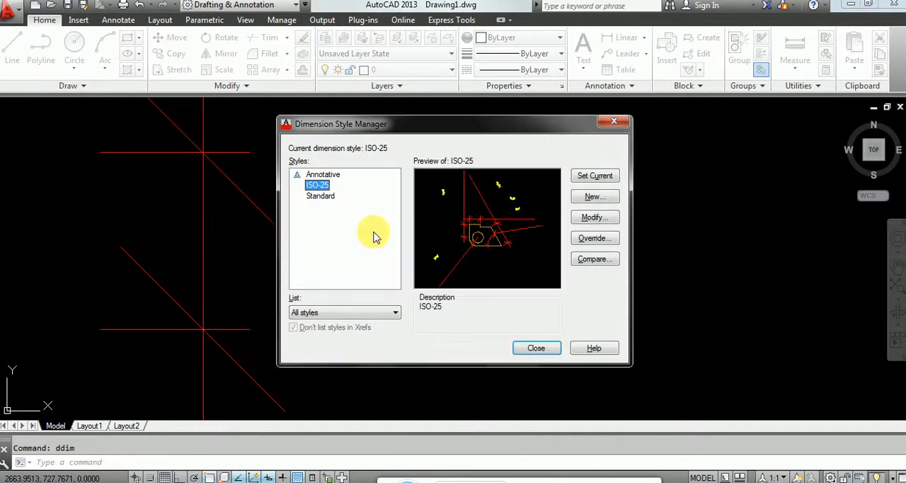
pyautogui.click(592, 218)
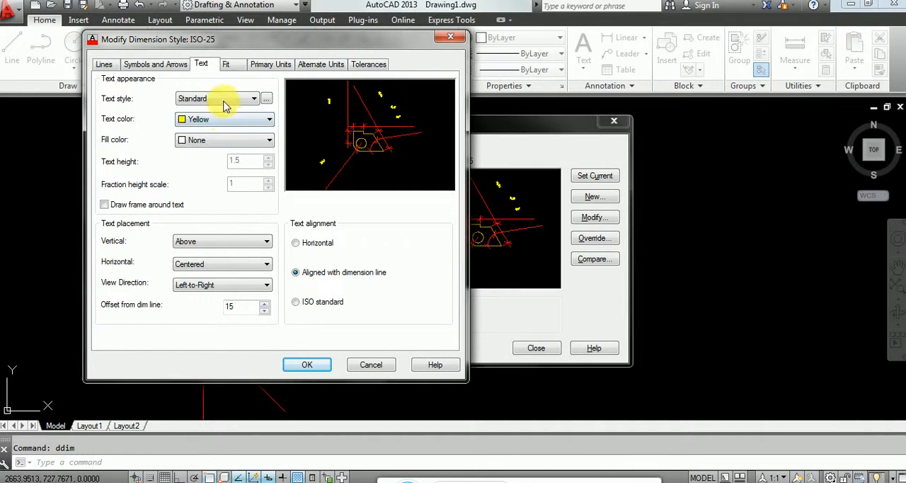
pyautogui.click(105, 64)
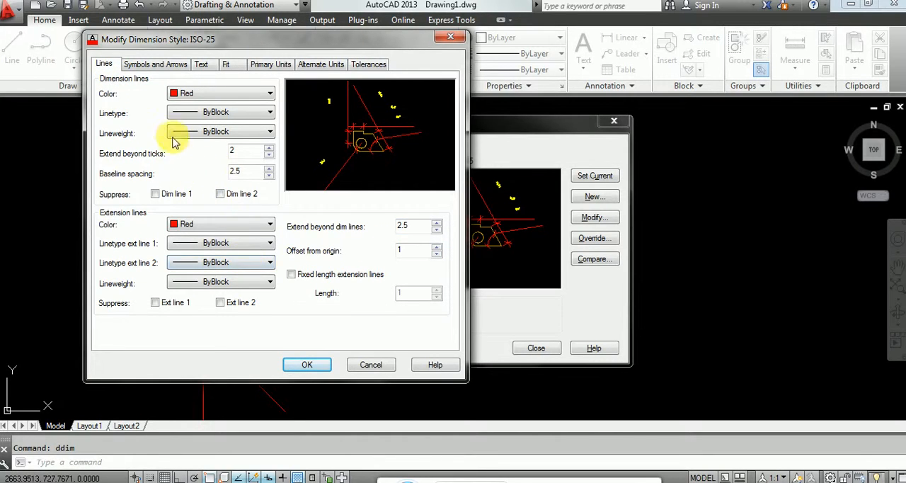
pyautogui.click(170, 68)
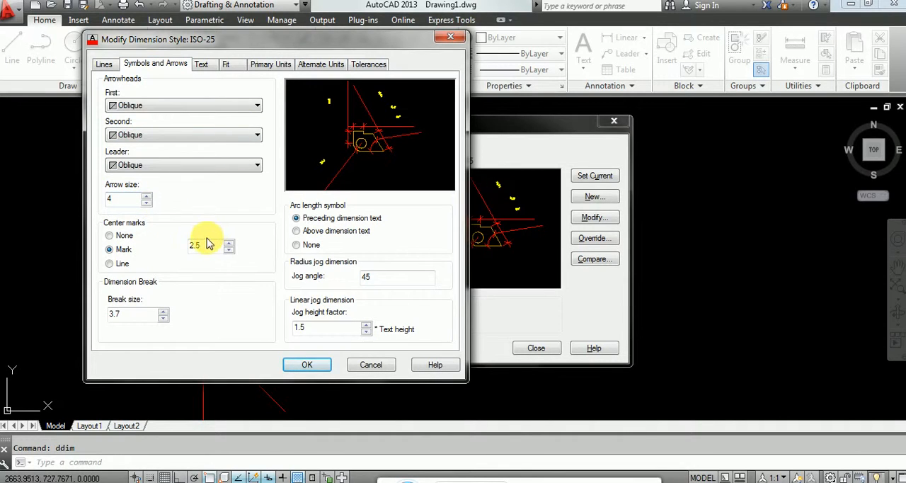
pyautogui.click(208, 70)
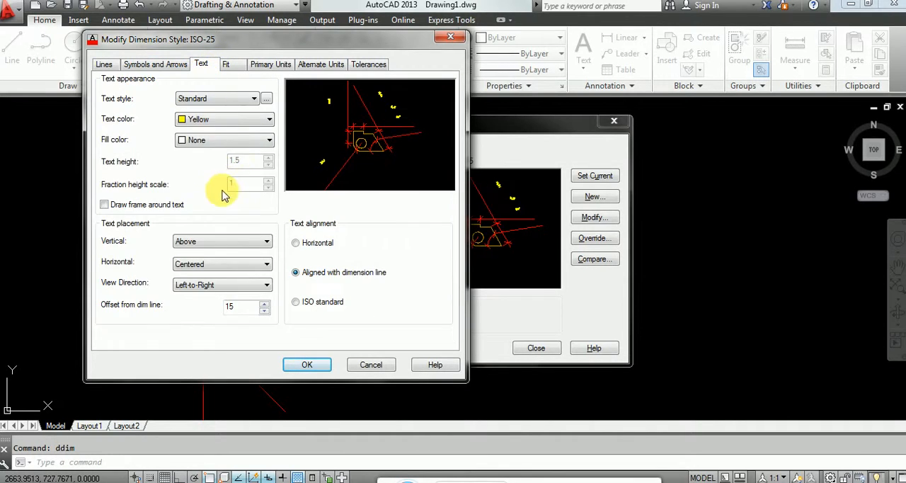
pyautogui.doubleClick(231, 308)
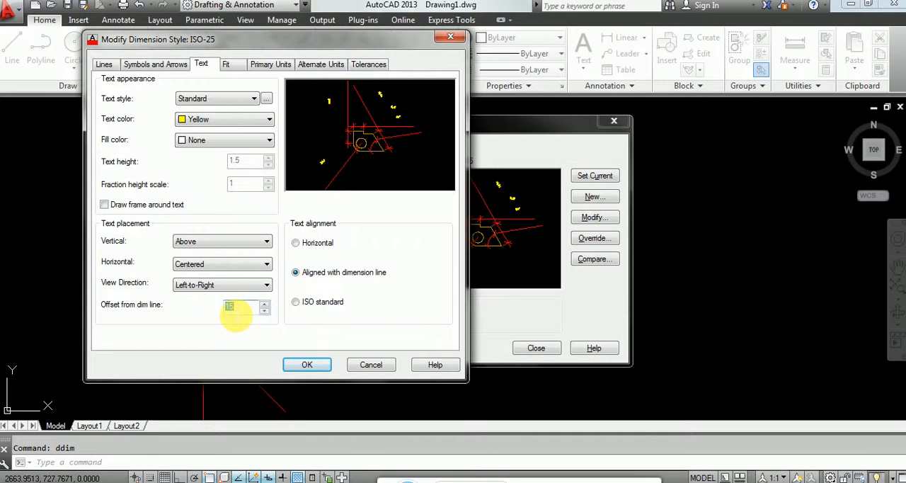
pyautogui.write('1')
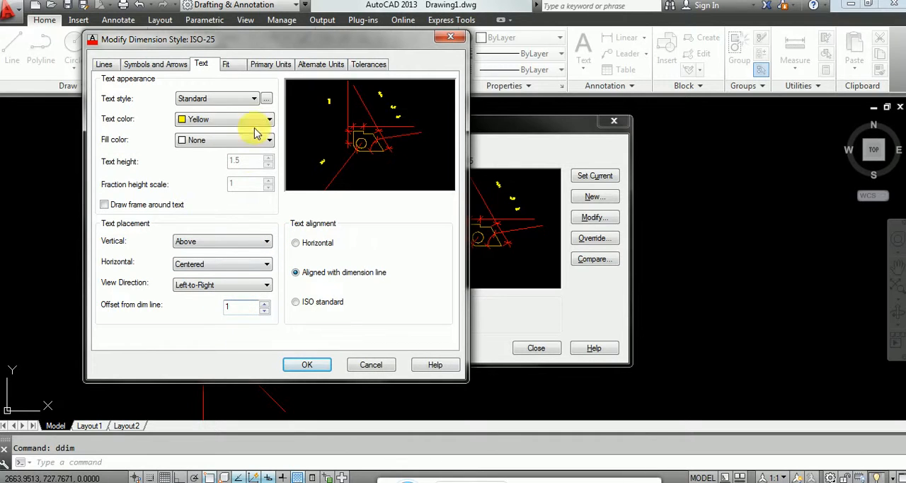
pyautogui.click(239, 66)
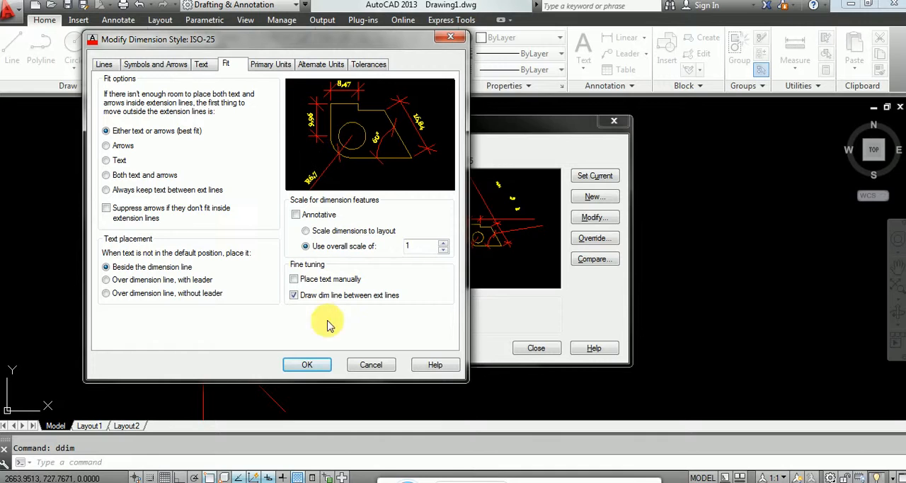
pyautogui.click(308, 365)
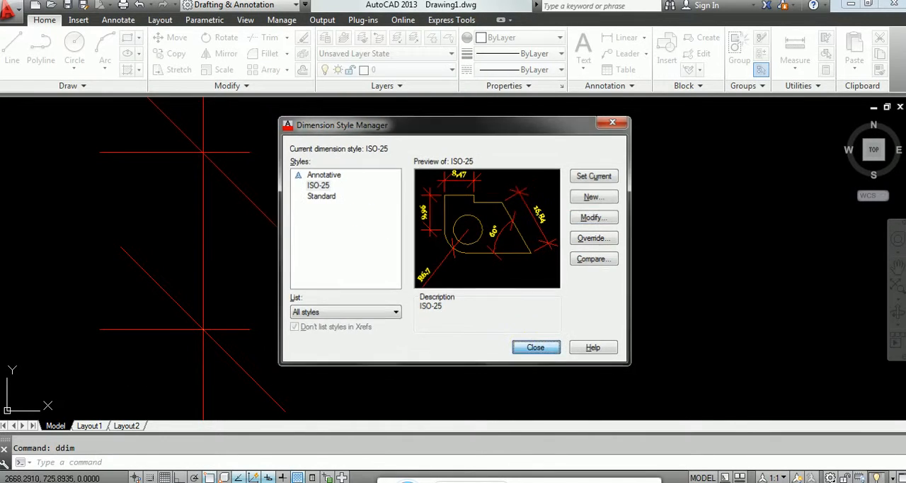
pyautogui.click(536, 348)
pyautogui.scroll(-6, 232, 262)
pyautogui.scroll(2, 219, 304)
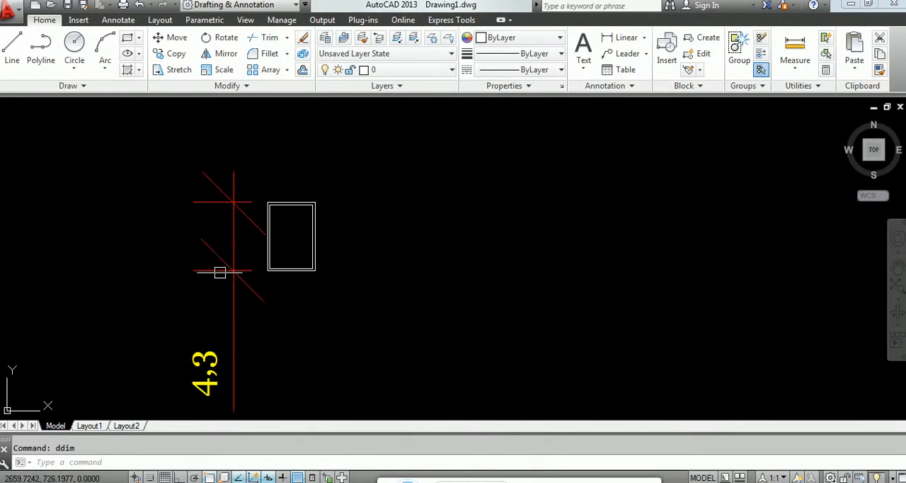
pyautogui.scroll(3, 247, 196)
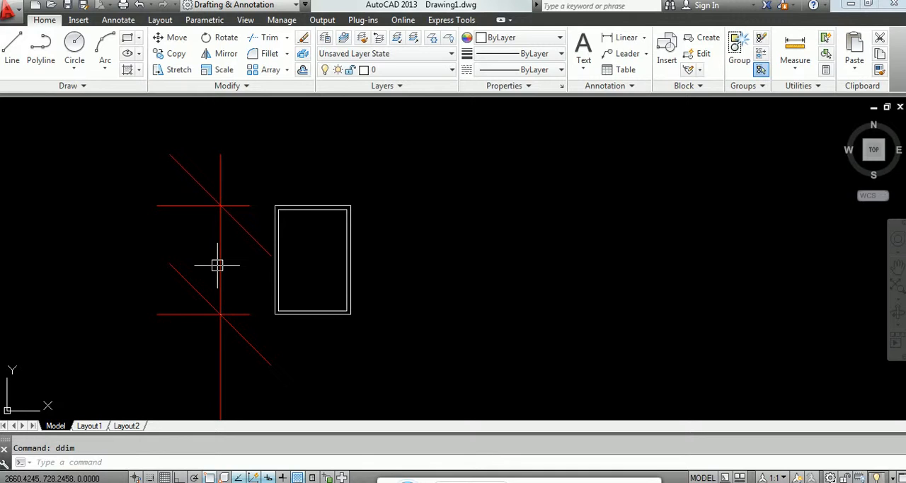
pyautogui.moveTo(277, 284)
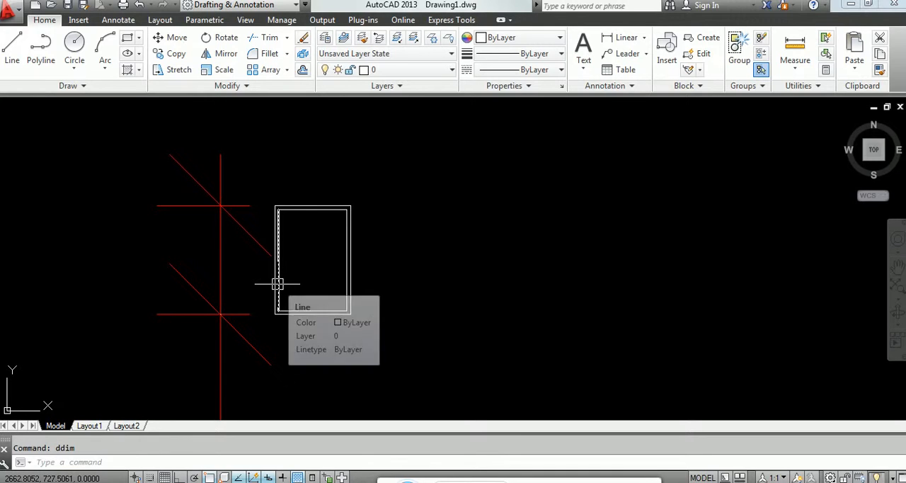
# Step: Set ISO-25's linear dimension precision to 0 and its measurement scale factor to 100, then save the style
pyautogui.write('ddim')
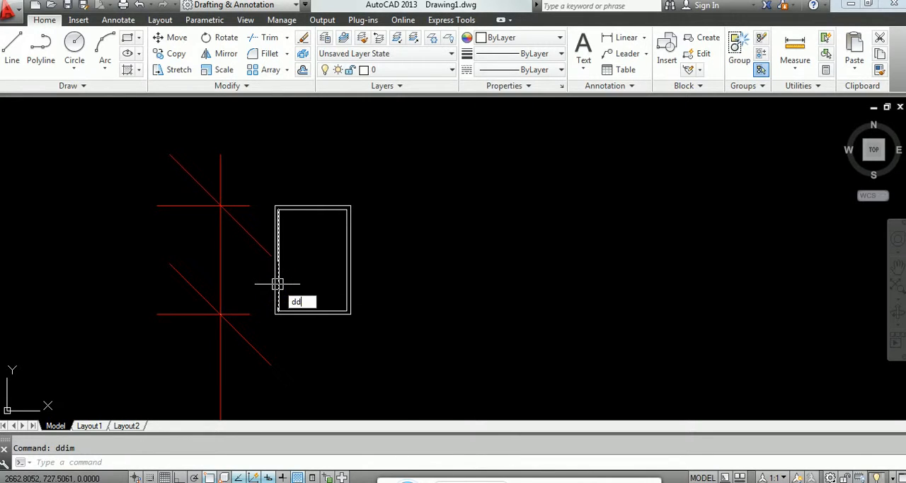
pyautogui.press('Return')
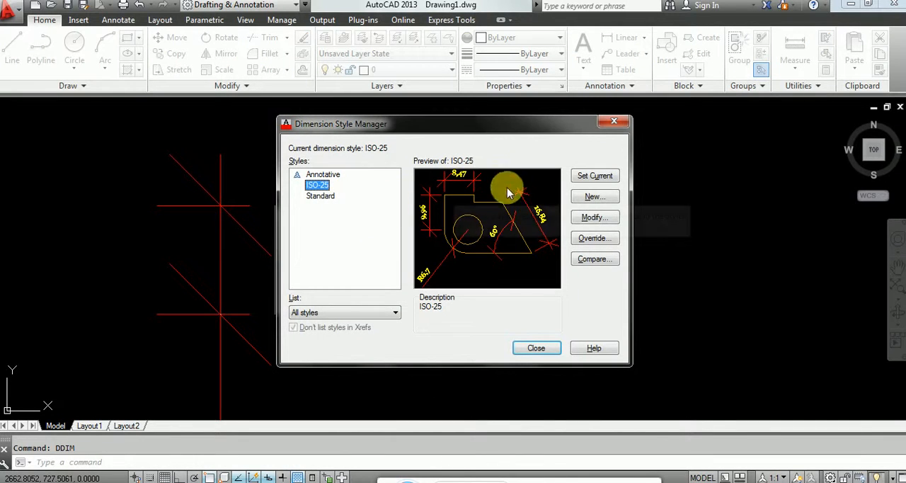
pyautogui.click(591, 218)
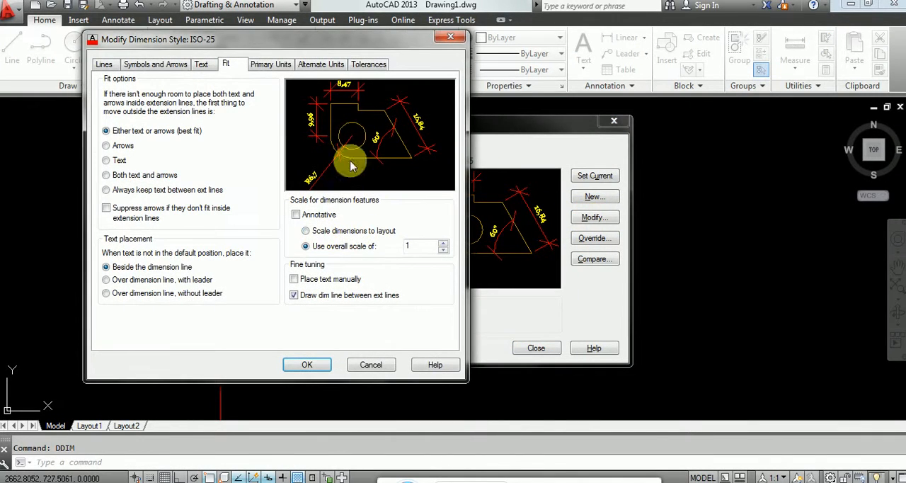
pyautogui.click(266, 64)
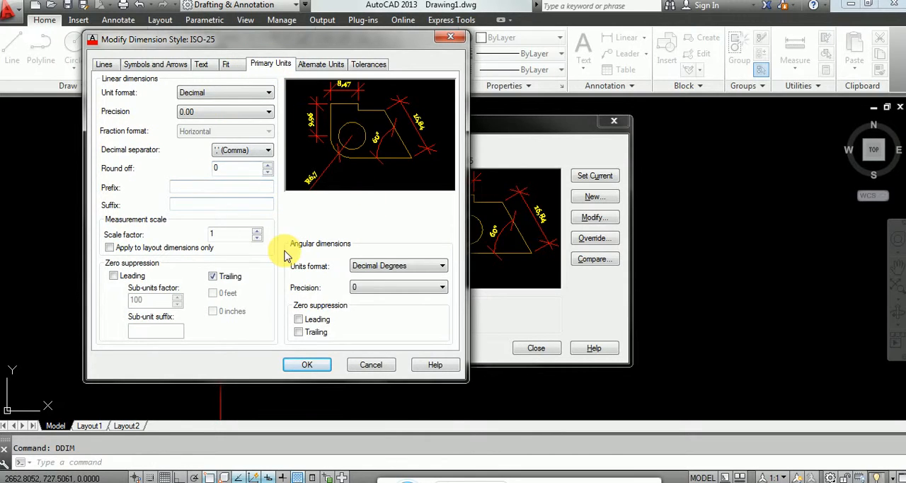
pyautogui.click(237, 113)
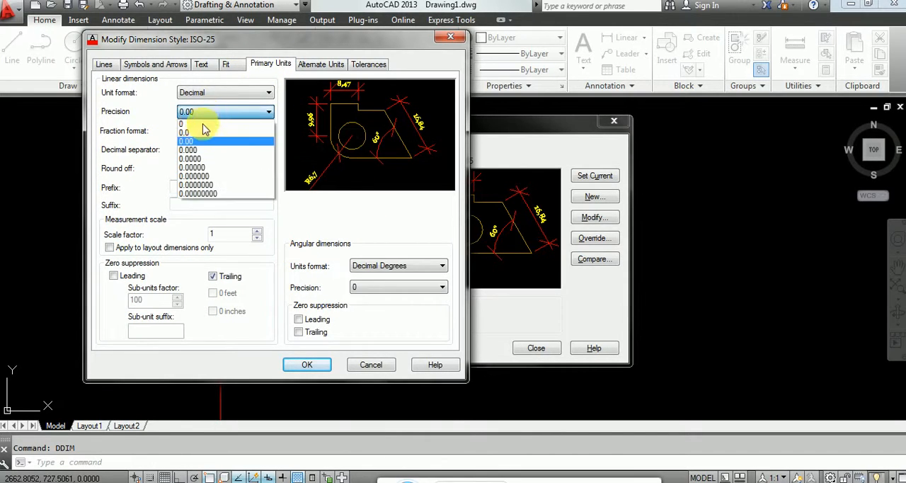
pyautogui.click(203, 125)
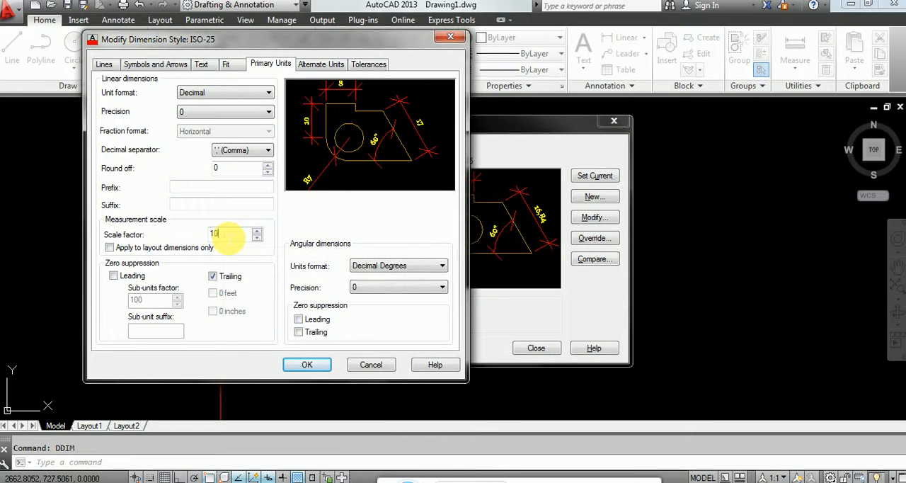
pyautogui.write('0')
pyautogui.click(306, 365)
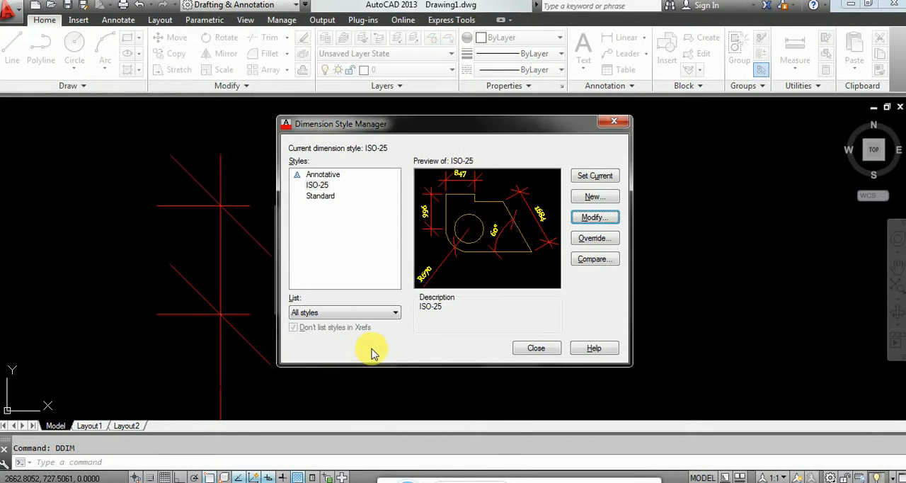
pyautogui.click(536, 348)
pyautogui.scroll(-4, 188, 327)
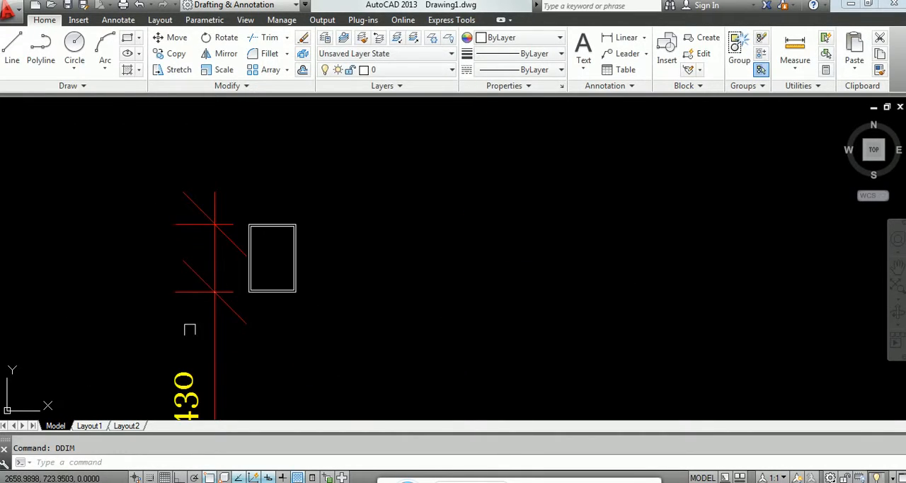
pyautogui.scroll(4, 195, 381)
pyautogui.scroll(2, 193, 185)
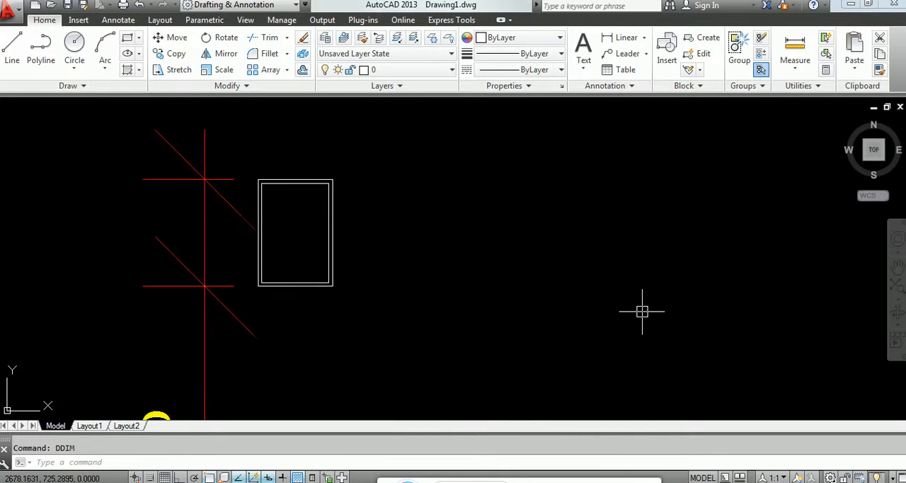
# Step: Modify ISO-25's dimension lines to extend 0.2 beyond ticks with a baseline spacing of 0.25
pyautogui.write('ddim')
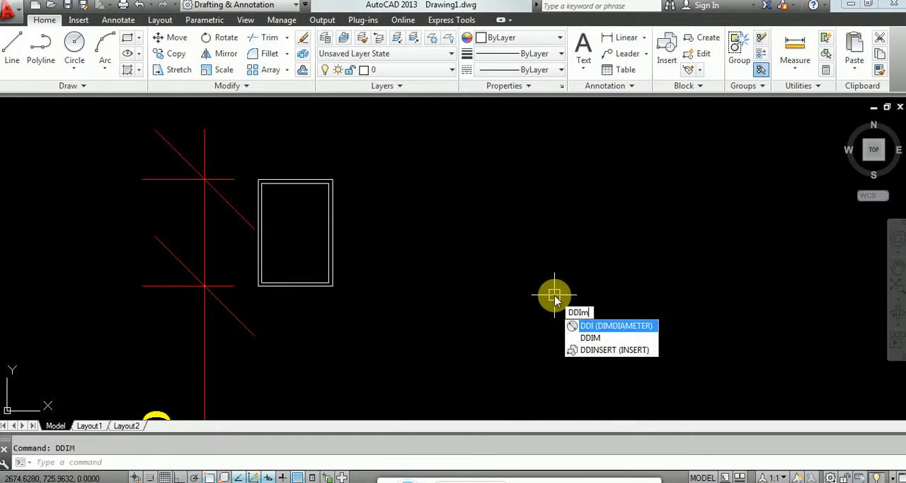
pyautogui.press('Return')
pyautogui.click(599, 221)
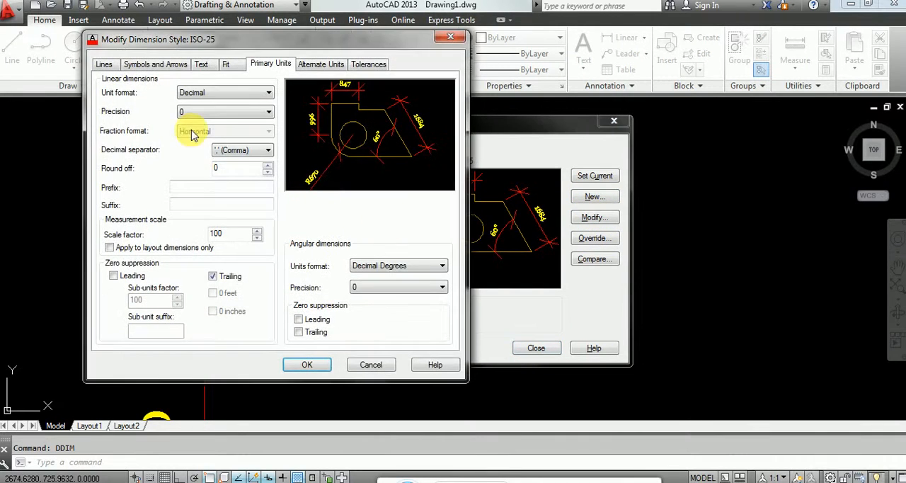
pyautogui.click(104, 63)
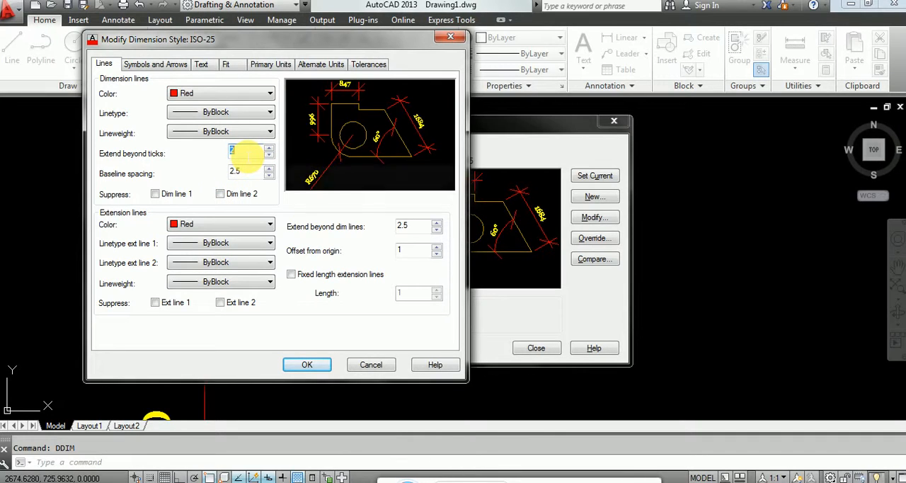
pyautogui.write('2')
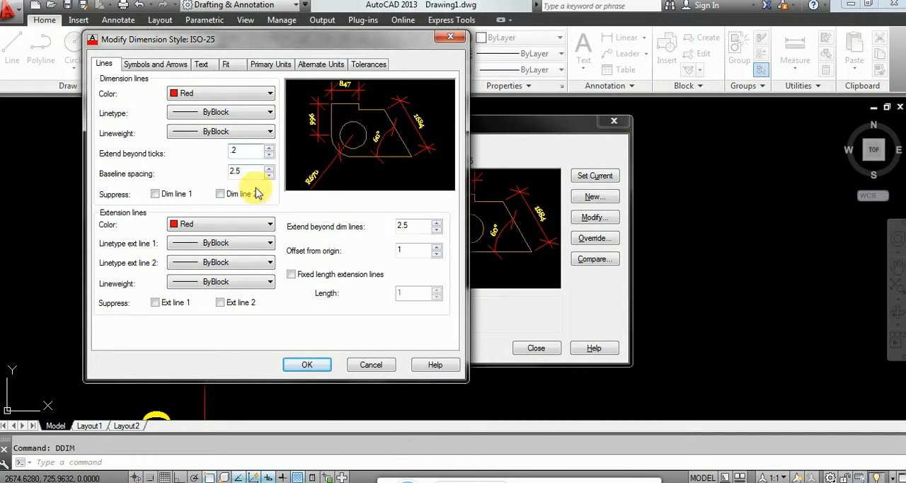
pyautogui.doubleClick(241, 172)
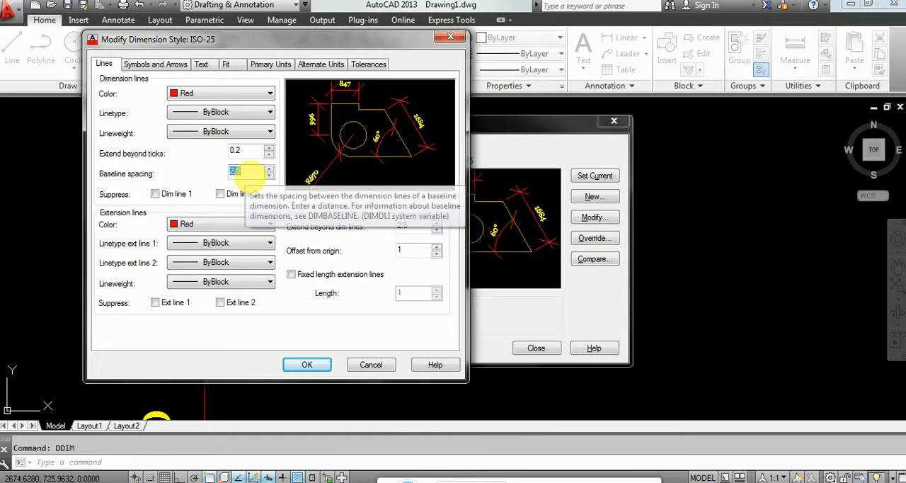
pyautogui.write('.2')
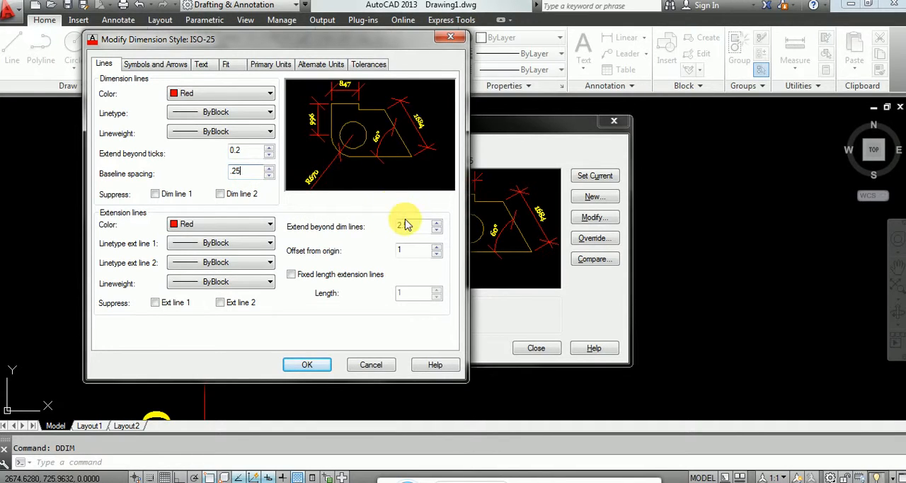
# Step: Set the extension lines to extend 0.25 beyond the dimension lines with an offset from origin of 0.1
pyautogui.click(411, 226)
pyautogui.write('.25')
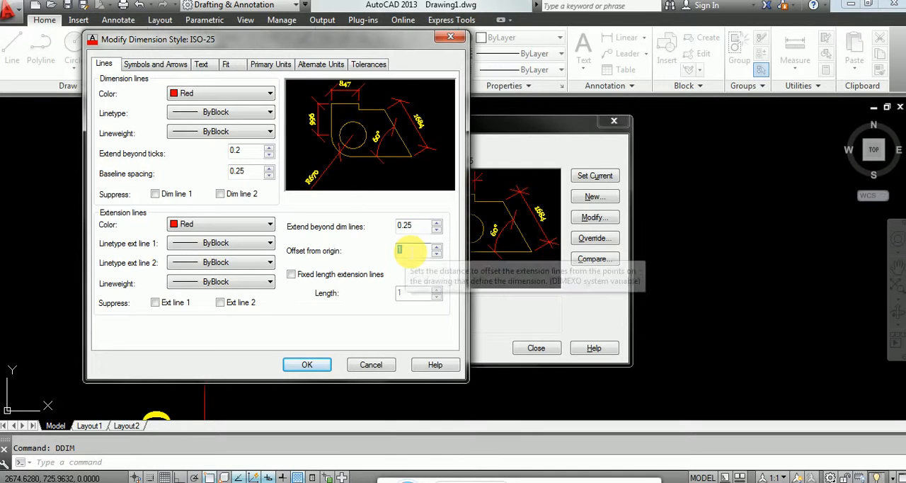
pyautogui.write('.1')
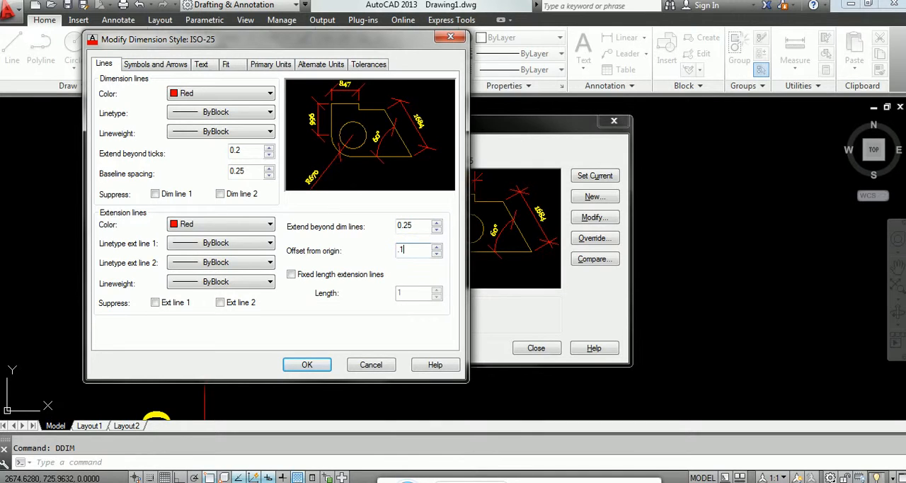
# Step: Set ISO-25's arrow size to 0.4 and its dimension break size to 0.37
pyautogui.click(162, 64)
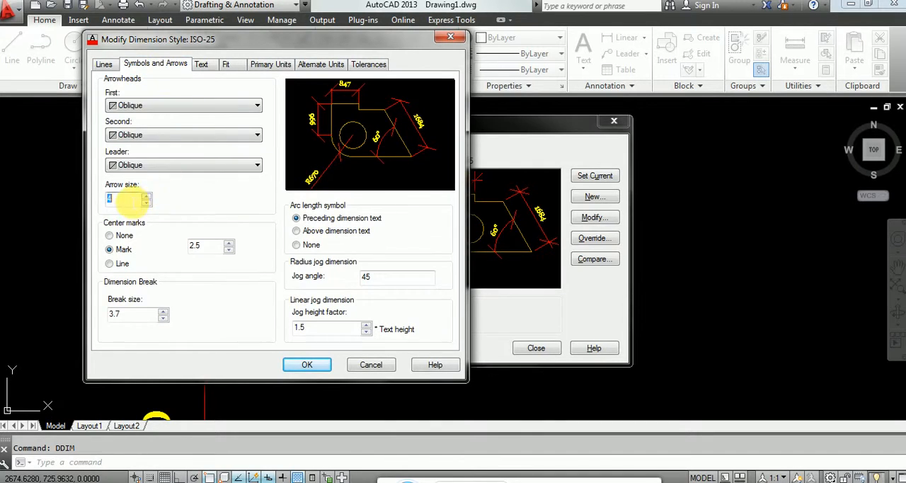
pyautogui.write('.4')
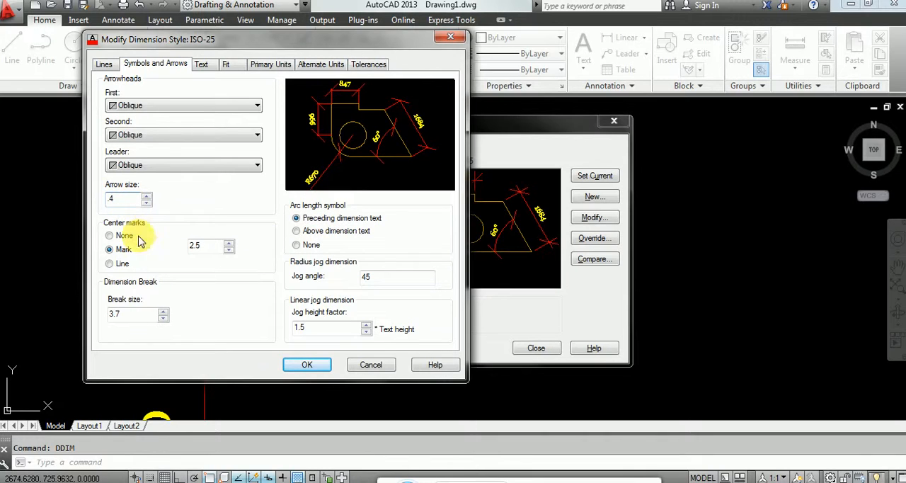
pyautogui.click(140, 318)
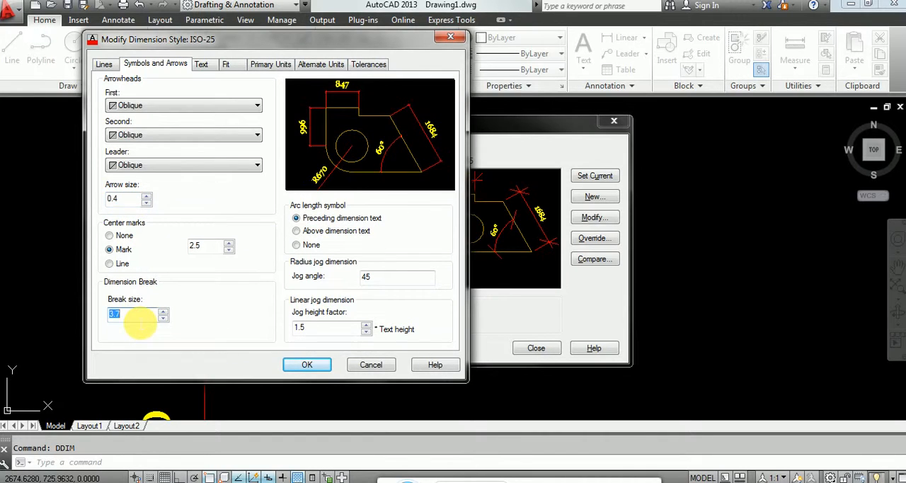
pyautogui.write('.3')
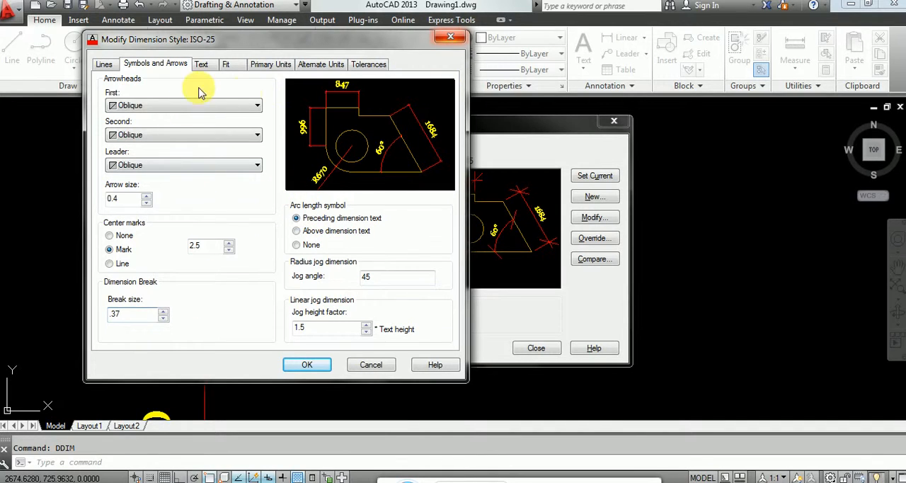
pyautogui.click(104, 65)
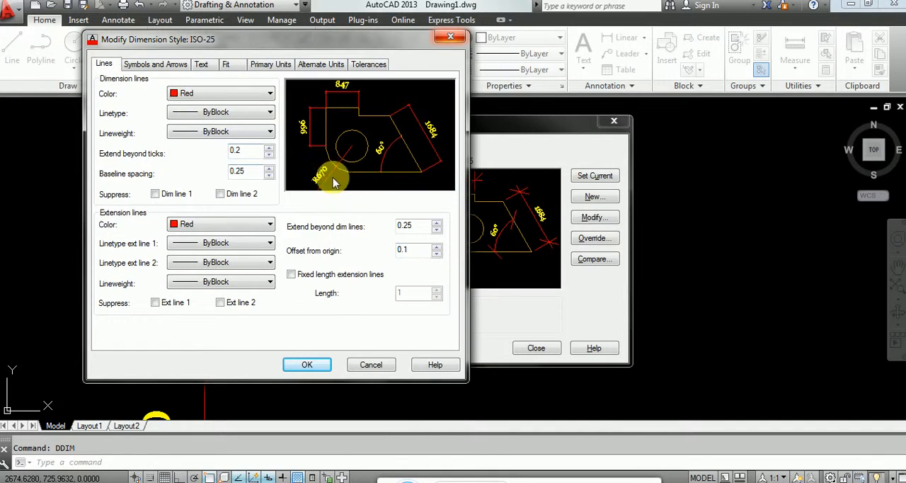
# Step: Set the Standard text style's height to 0.12 for the dimension text, then save the ISO-25 changes and close the style manager
pyautogui.click(202, 65)
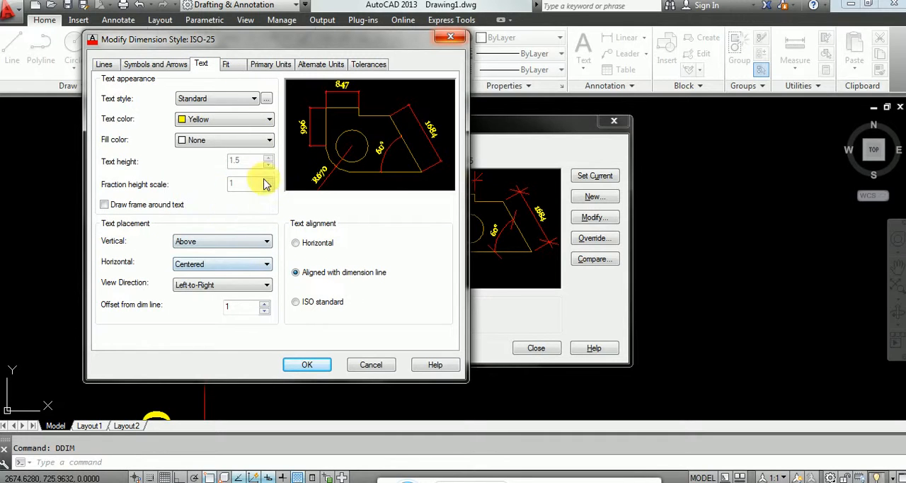
pyautogui.click(267, 99)
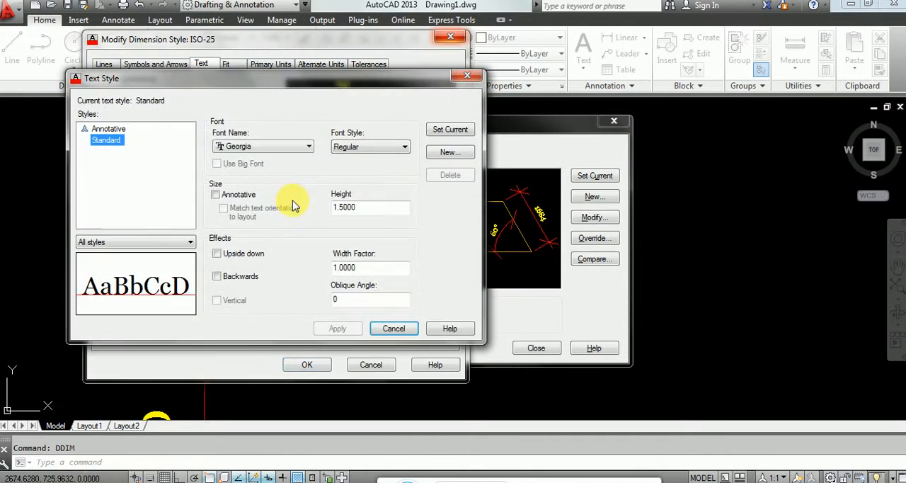
pyautogui.doubleClick(368, 207)
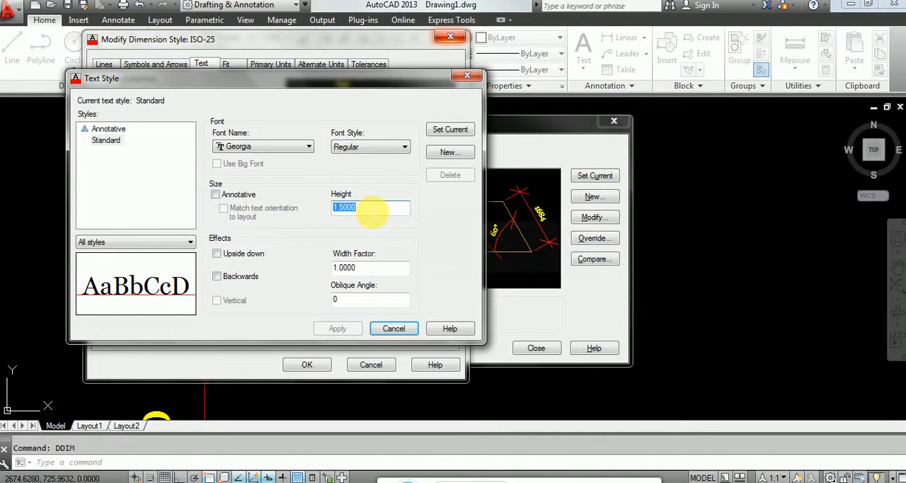
pyautogui.write('.12')
pyautogui.click(338, 328)
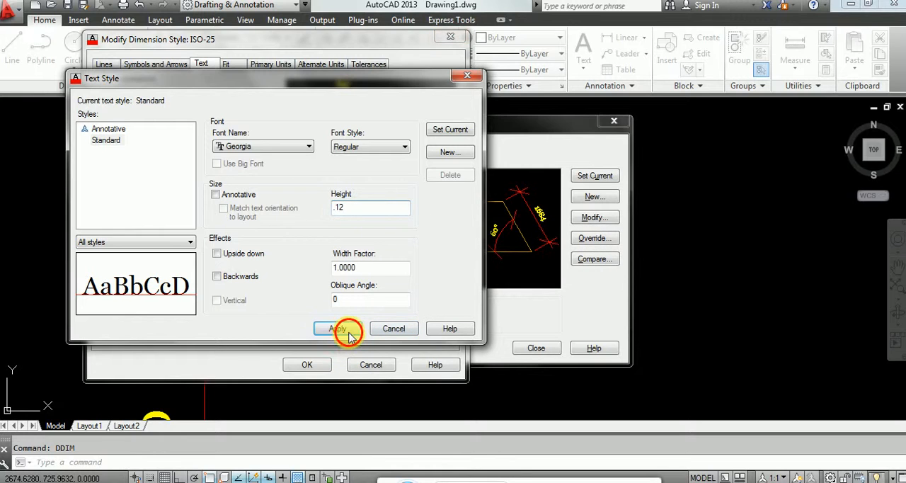
pyautogui.click(394, 330)
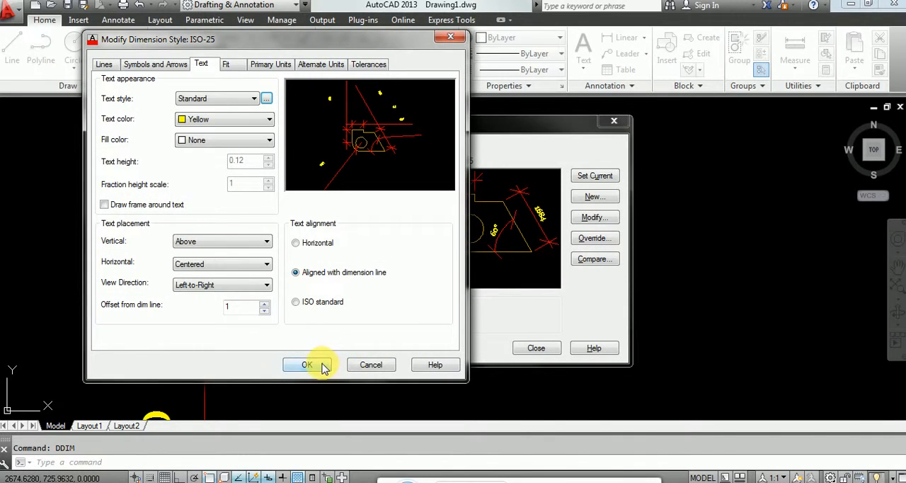
pyautogui.click(308, 365)
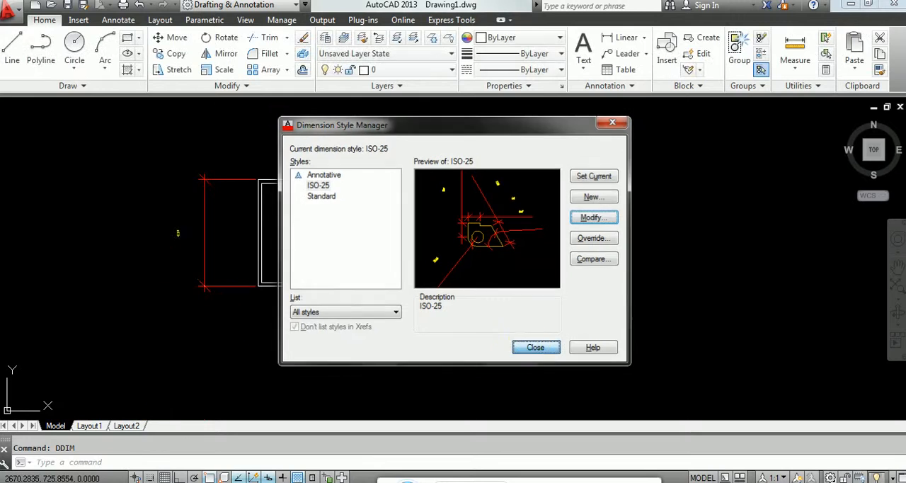
pyautogui.click(531, 348)
# Step: Examine how the text, ticks and extension lines of the small room's vertical dimension look with the rescaled style
pyautogui.scroll(5, 188, 236)
pyautogui.scroll(-2, 209, 259)
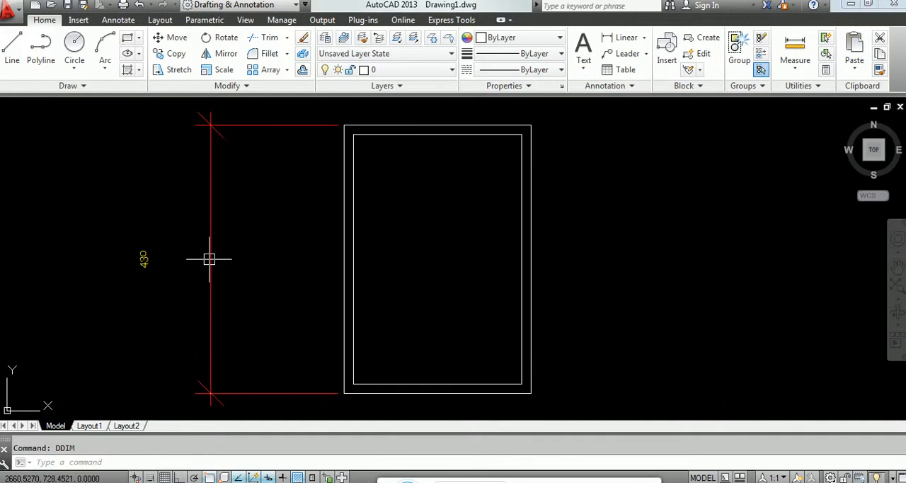
pyautogui.scroll(-2, 215, 262)
pyautogui.moveTo(215, 262)
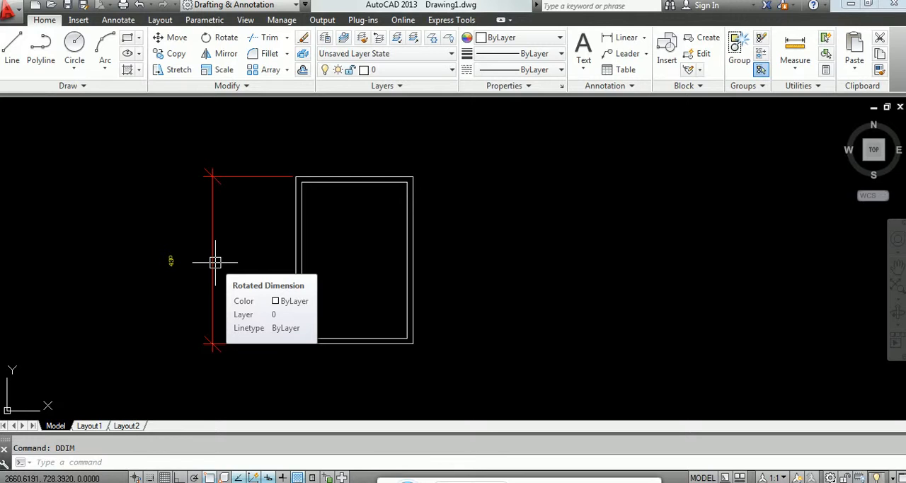
pyautogui.scroll(2, 215, 262)
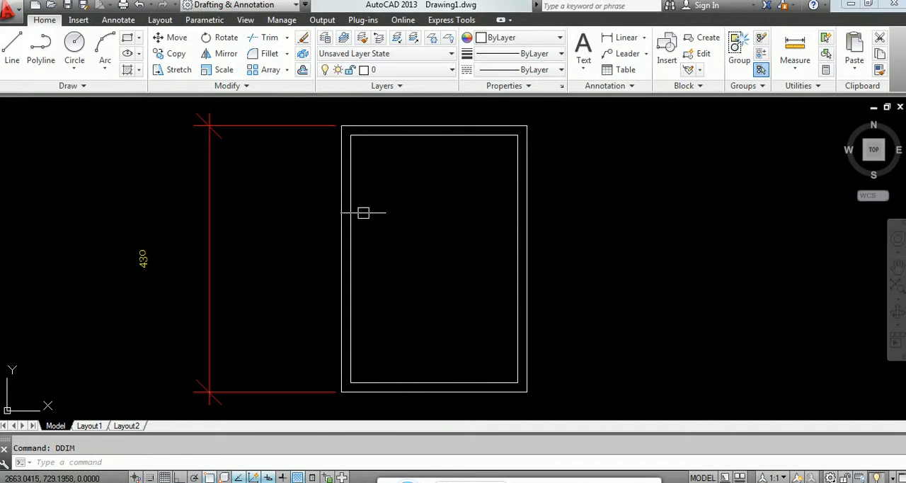
pyautogui.write('ddi')
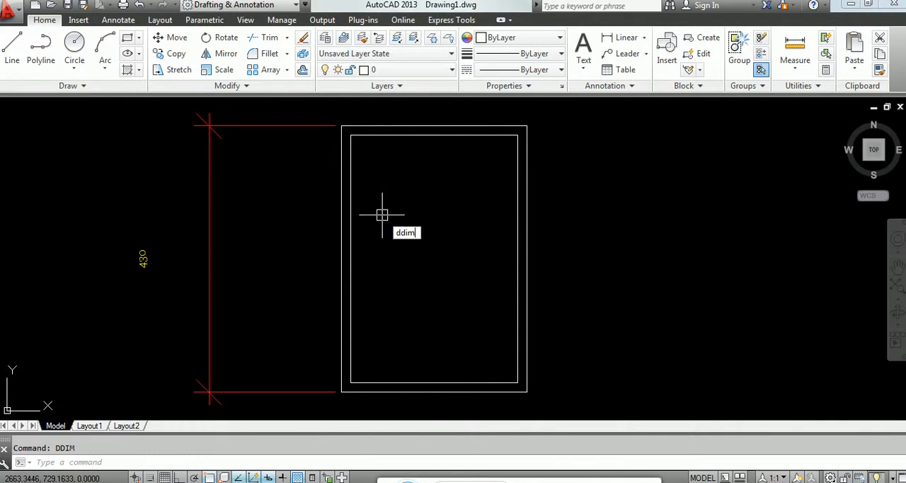
pyautogui.write('m')
pyautogui.press('Return')
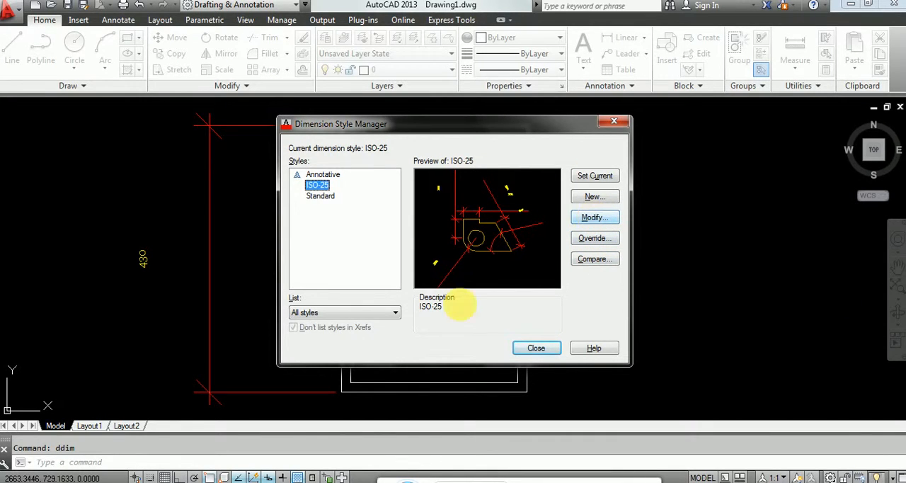
pyautogui.click(545, 348)
# Step: Inspect the larger room elsewhere in the drawing and its red dimensions for comparison with the small room
pyautogui.scroll(-11, 357, 292)
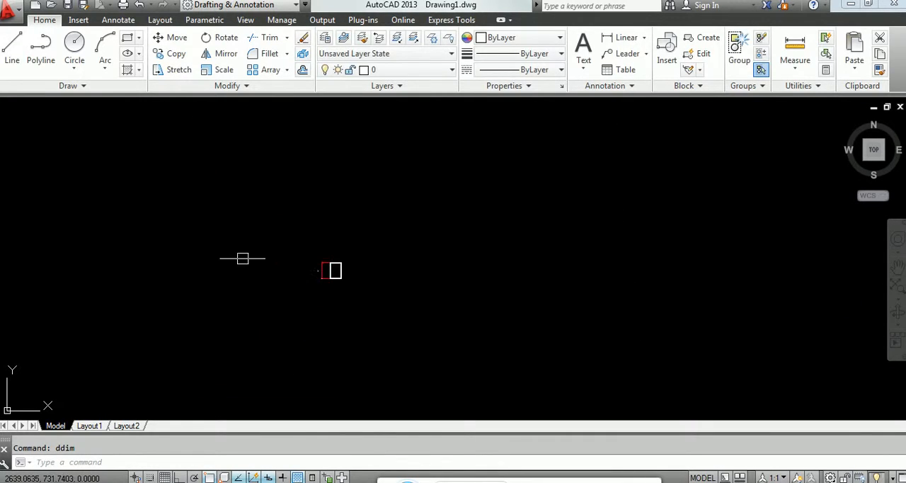
pyautogui.scroll(-2, 95, 223)
pyautogui.moveTo(123, 229); pyautogui.dragTo(248, 304, button='middle')
pyautogui.scroll(6, 228, 313)
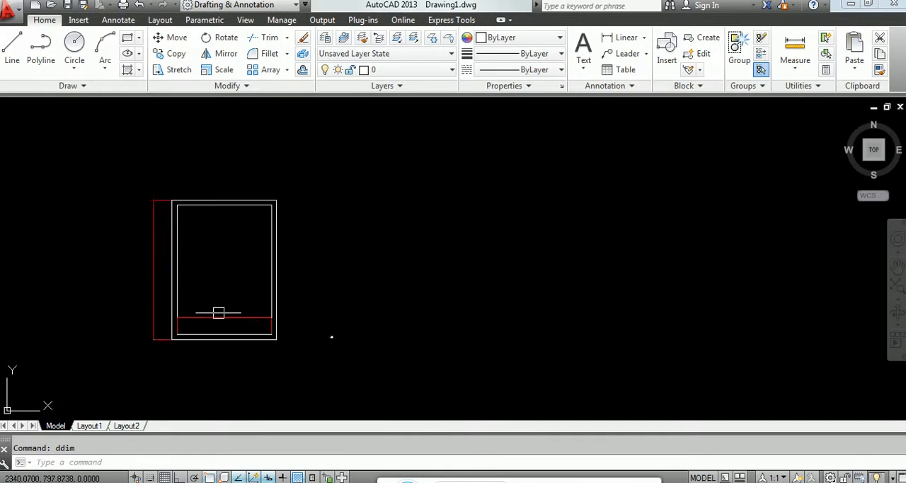
pyautogui.scroll(-2, 200, 250)
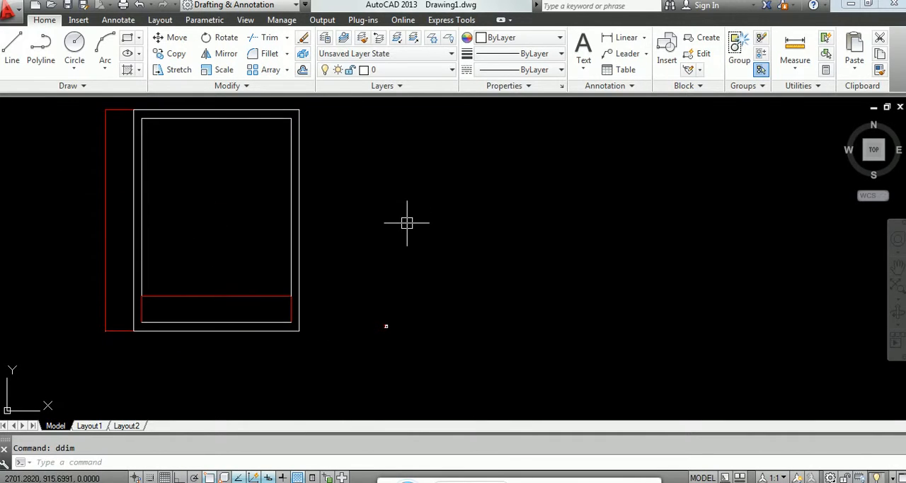